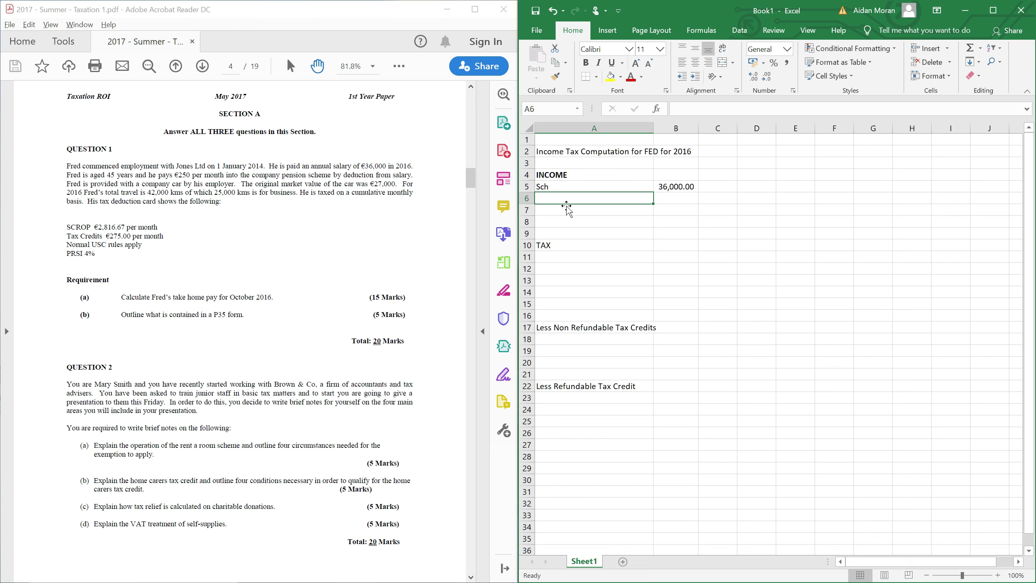
# Step: Add the heading "BIK on Company Car" in cell E2
pyautogui.click(804, 159)
pyautogui.write('\\')
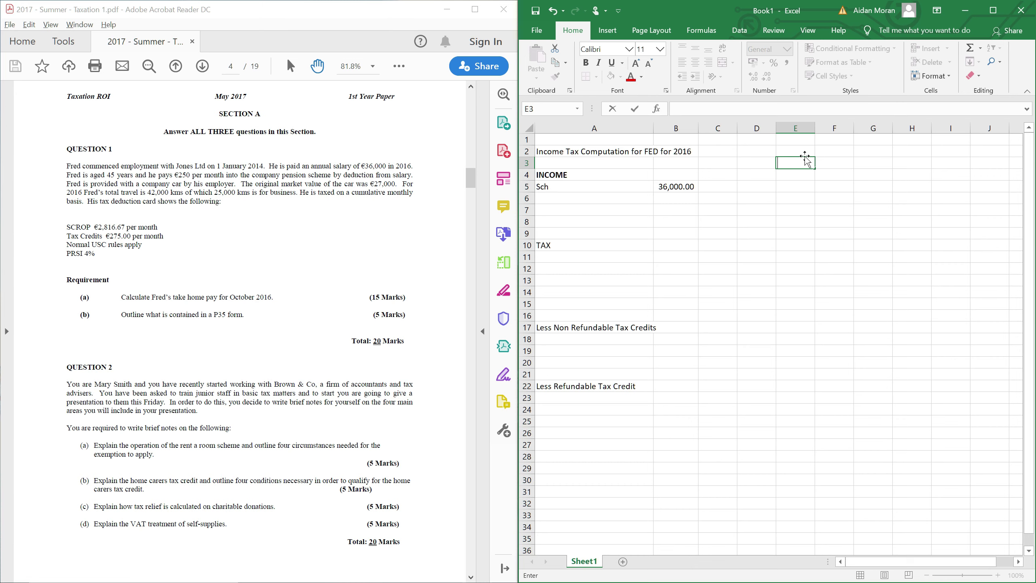
pyautogui.press('Escape')
pyautogui.press('Up')
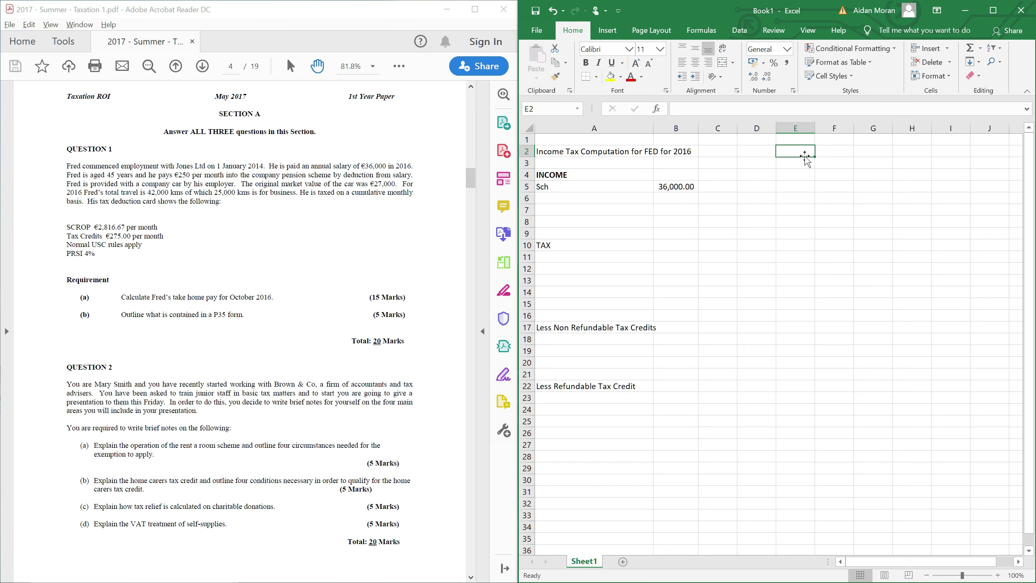
pyautogui.write('BIK on Company ')
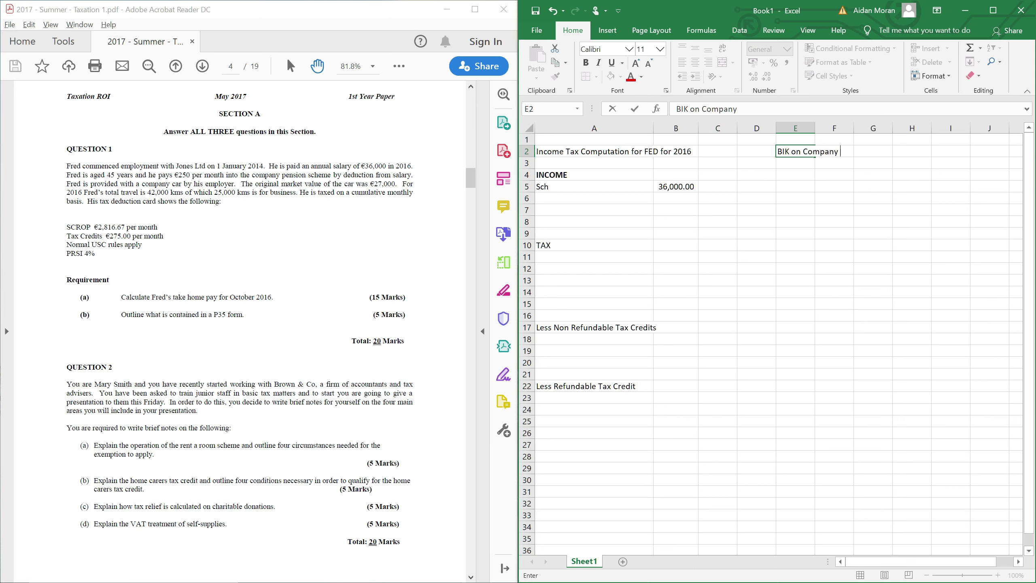
pyautogui.write('Car')
pyautogui.press('Return')
pyautogui.press('Return')
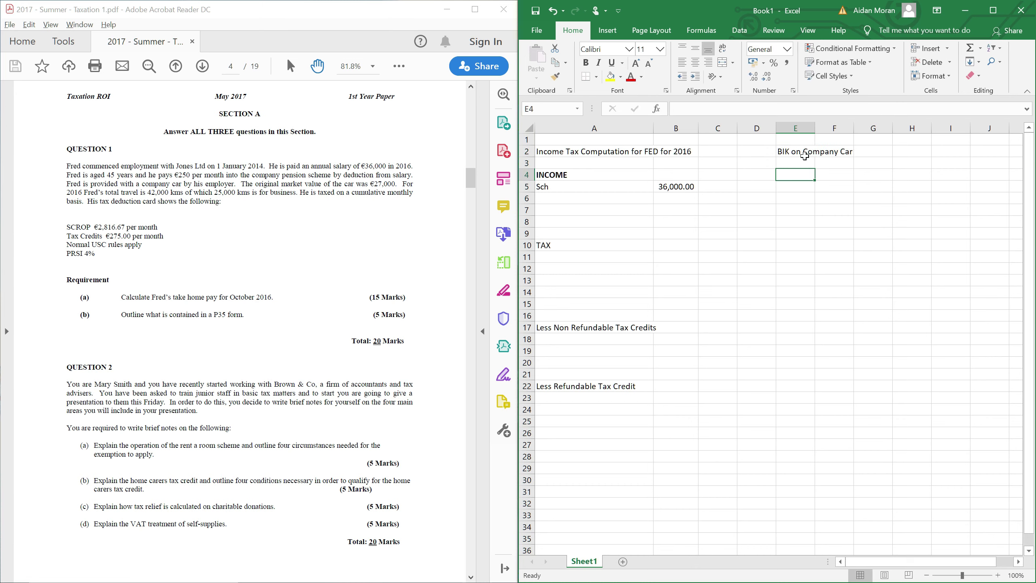
# Step: Enter the label "BS KM" in E4 with 25000 in F4, and apply comma number formatting to column F
pyautogui.write('BS')
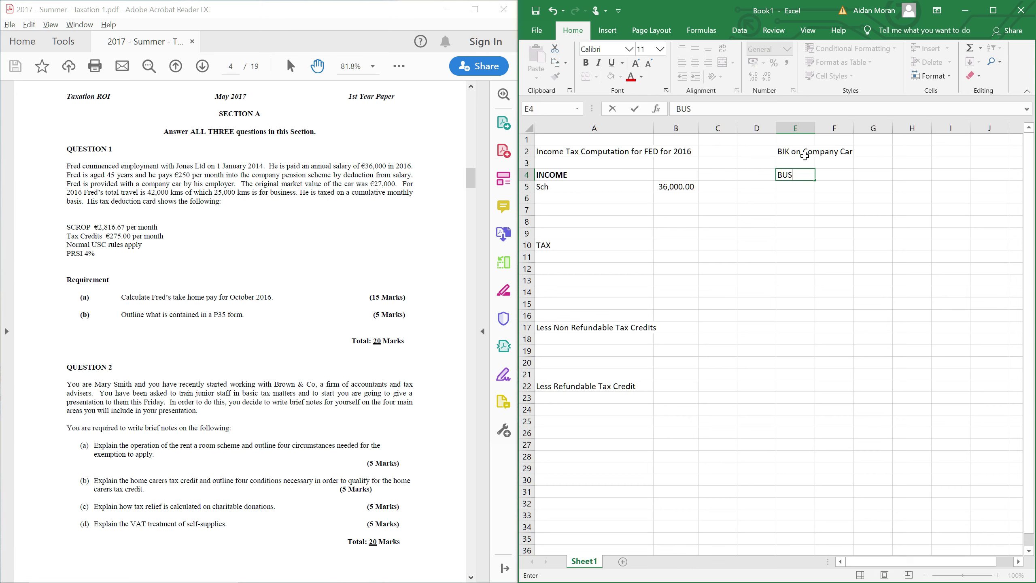
pyautogui.write(' KM')
pyautogui.press('Tab')
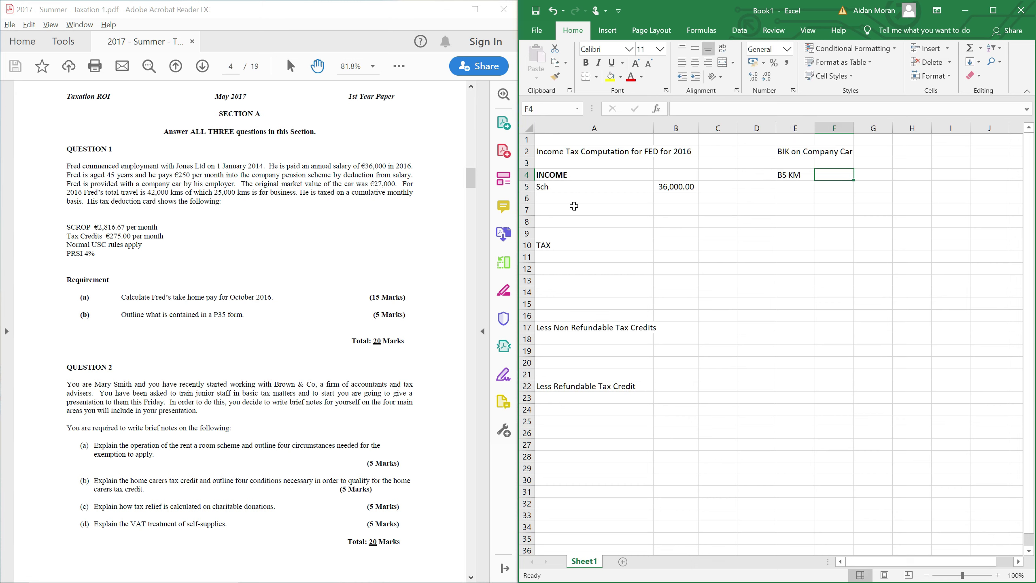
pyautogui.write('25')
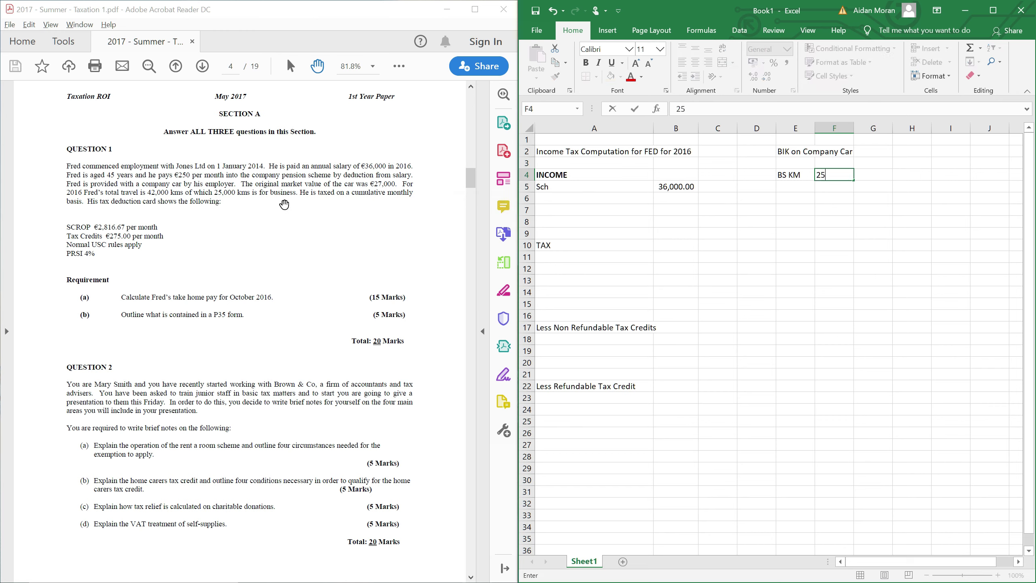
pyautogui.write('000')
pyautogui.press('Return')
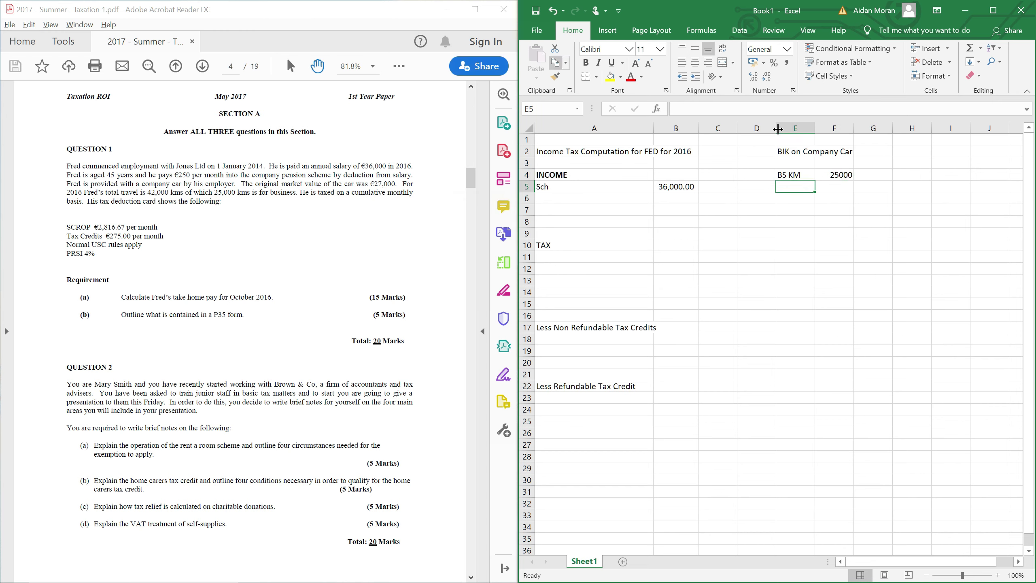
pyautogui.click(834, 128)
pyautogui.click(787, 62)
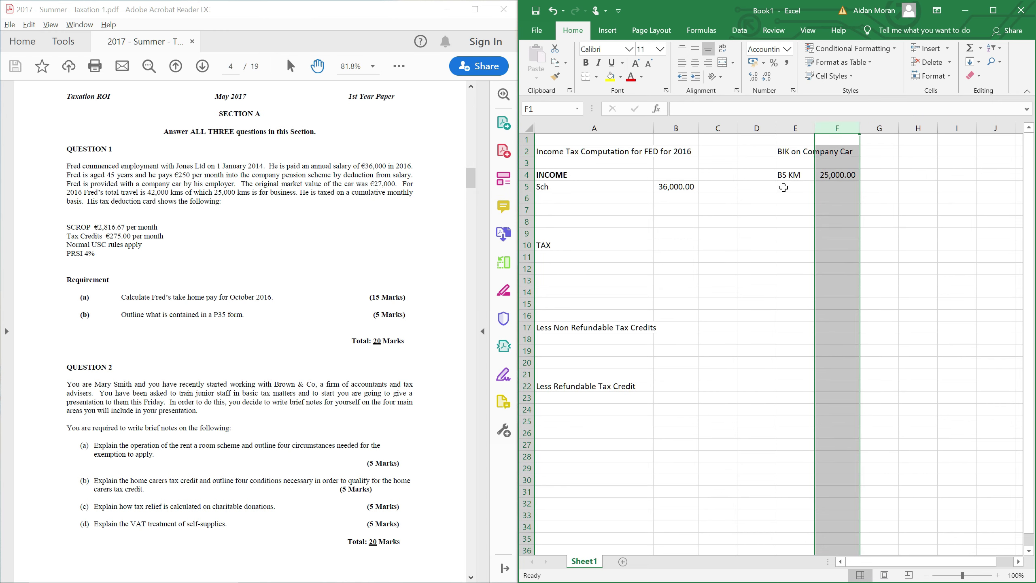
# Step: Enter the label "OMV" in E6 with the value 27000 in F6
pyautogui.click(804, 190)
pyautogui.press('Down')
pyautogui.write('OMV')
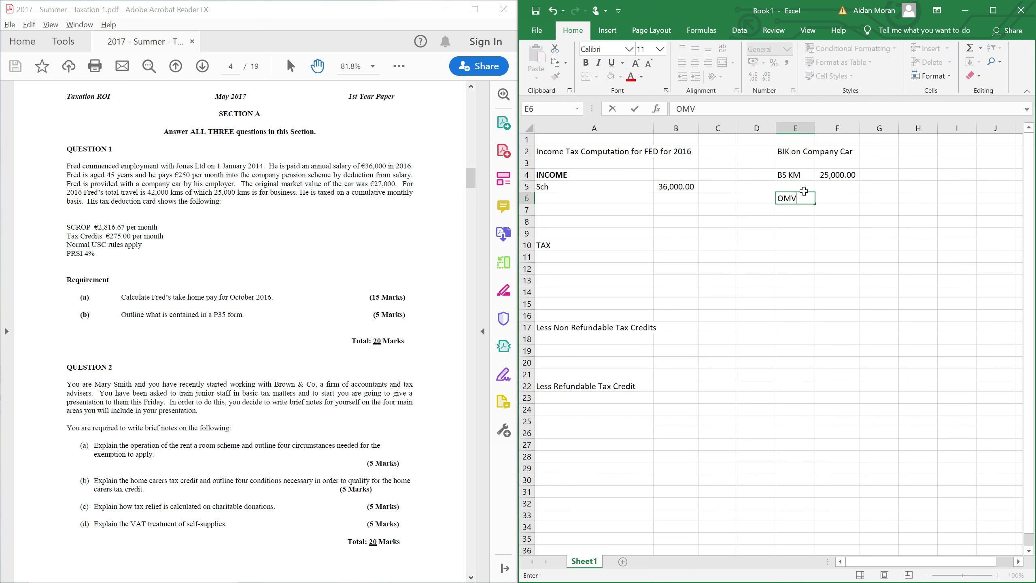
pyautogui.press('Tab')
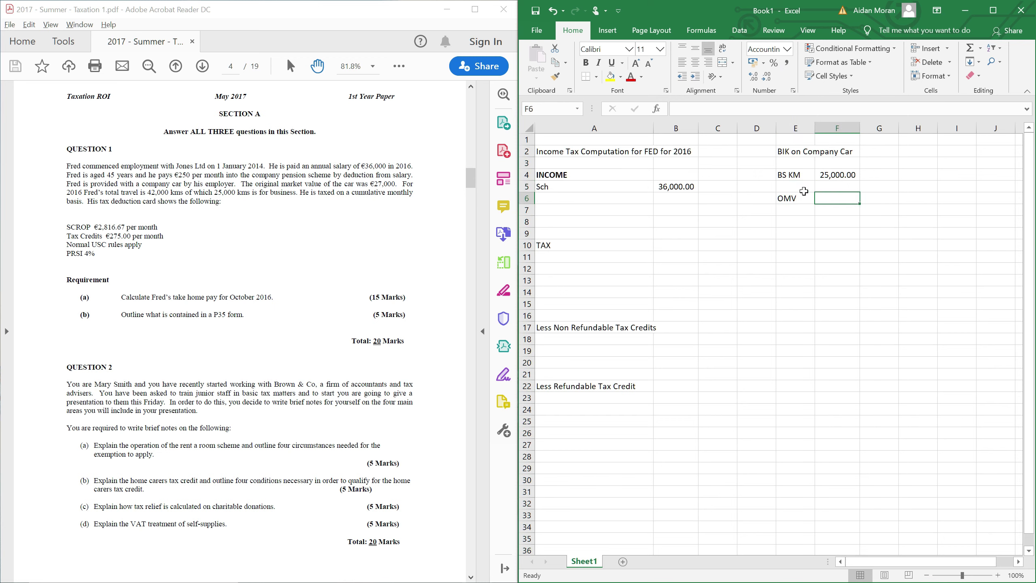
pyautogui.write('27,')
pyautogui.write('000')
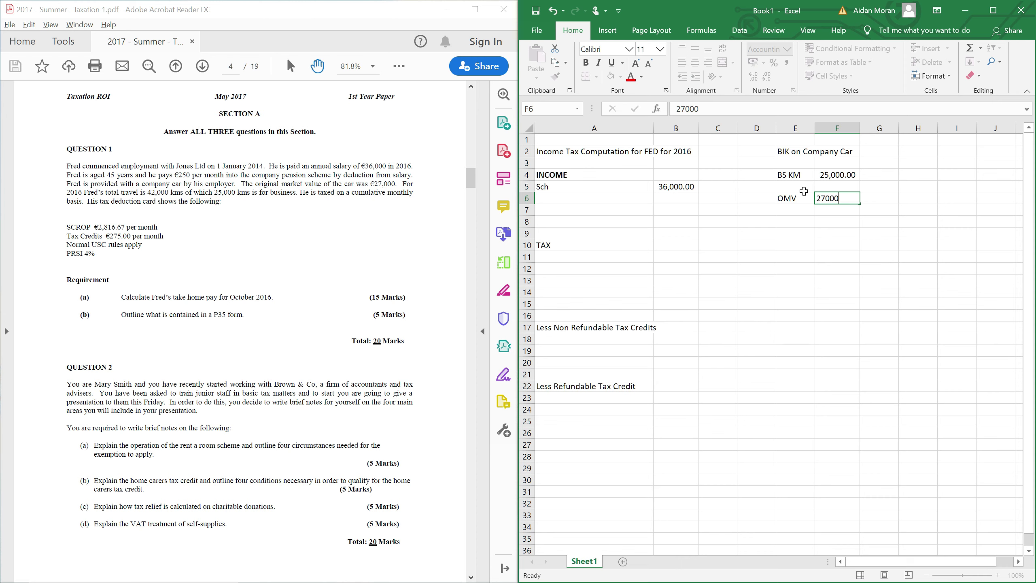
pyautogui.press('Return')
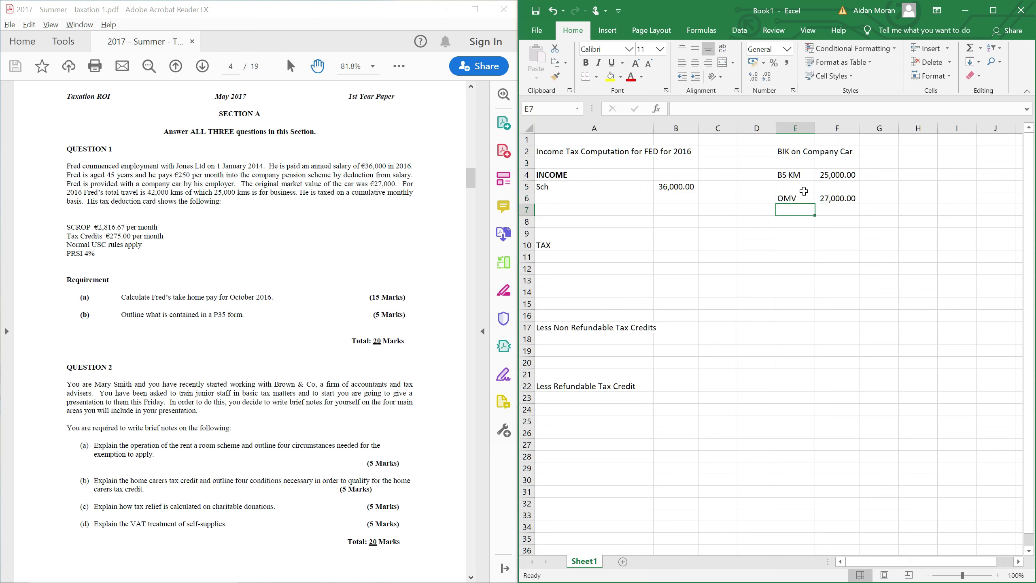
# Step: Look up the OMV percentage for 24,001 to 32,000 km on the Revenue page in Firefox, and enter 24% in F8 in Excel
pyautogui.click(846, 198)
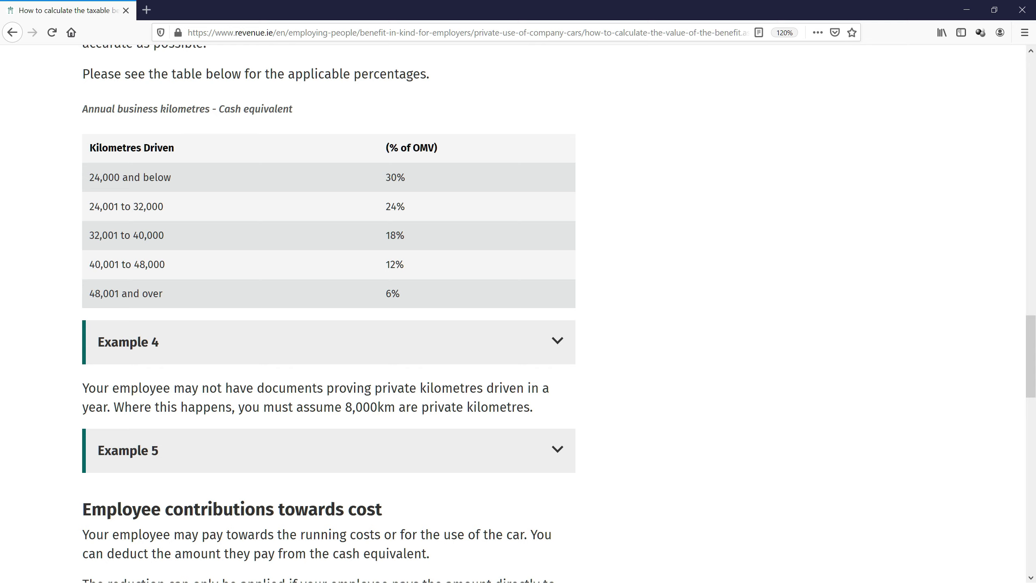
pyautogui.moveTo(89, 207); pyautogui.dragTo(152, 207)
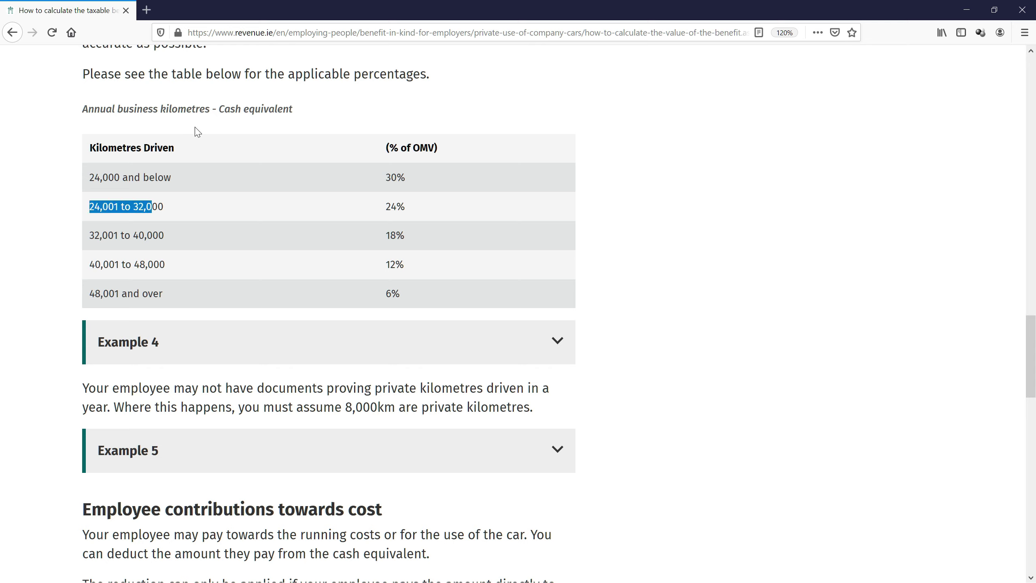
pyautogui.click(126, 224)
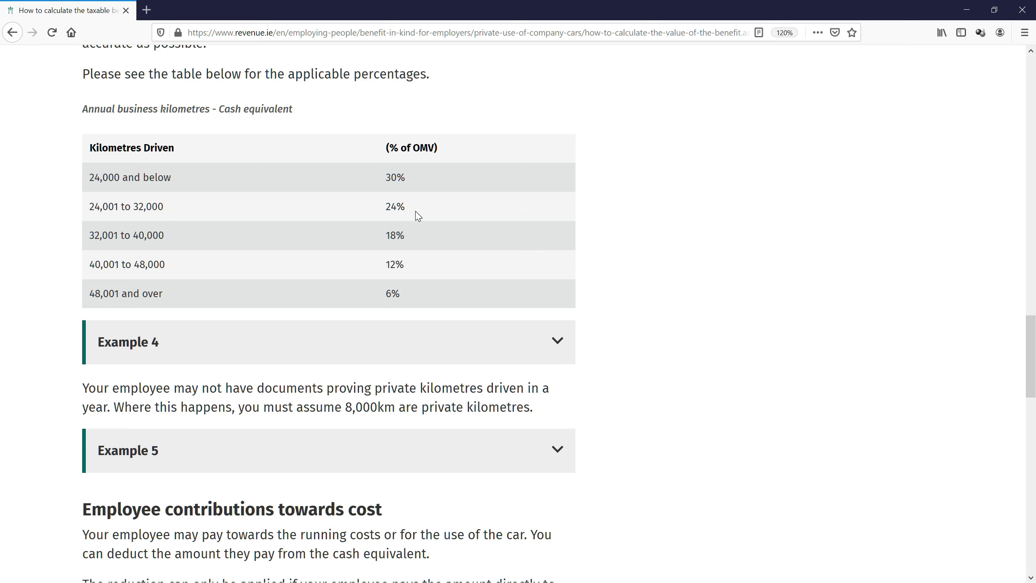
pyautogui.hotkey('alt', 'Tab')
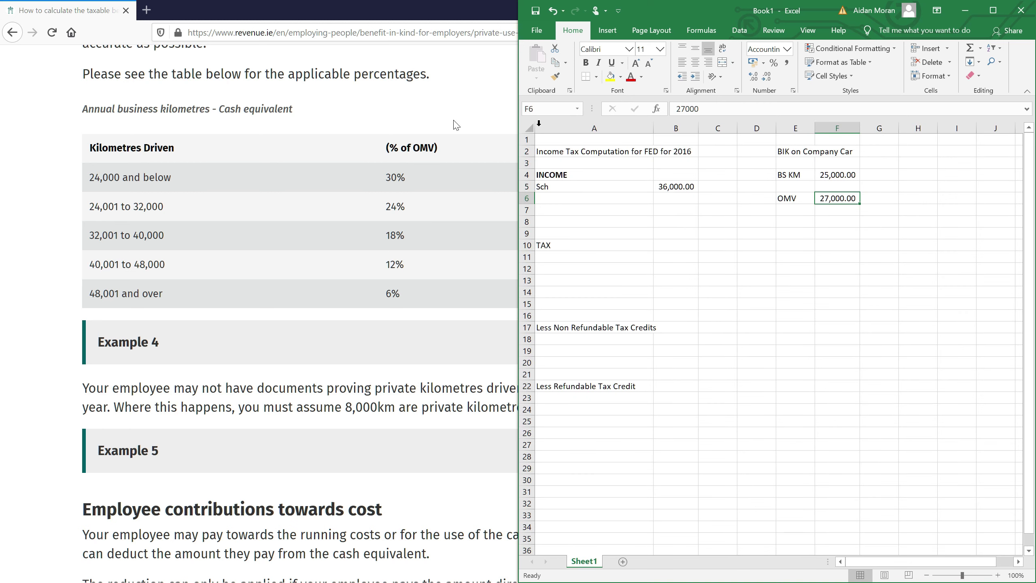
pyautogui.click(1010, 289)
pyautogui.click(837, 220)
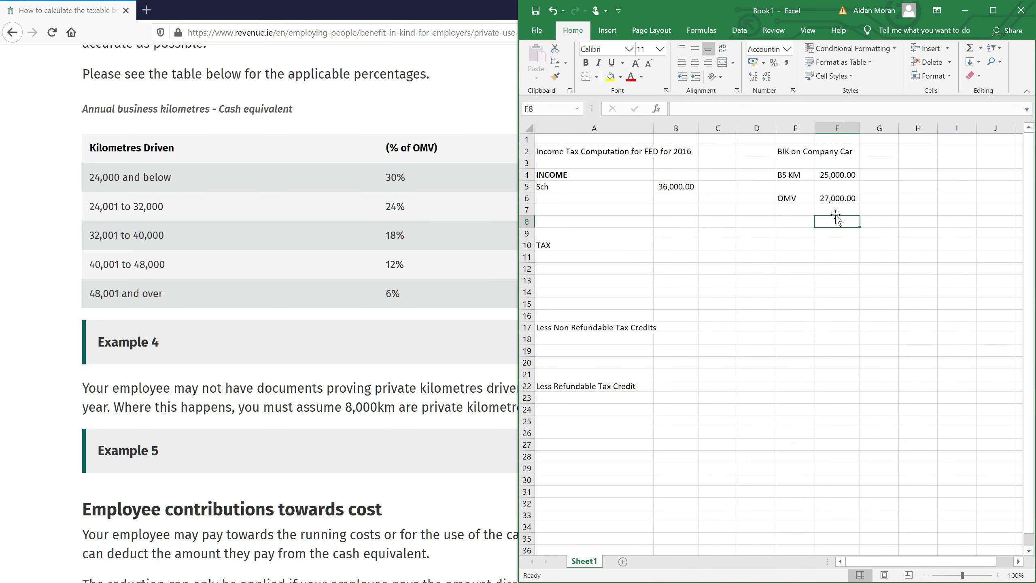
pyautogui.write('24')
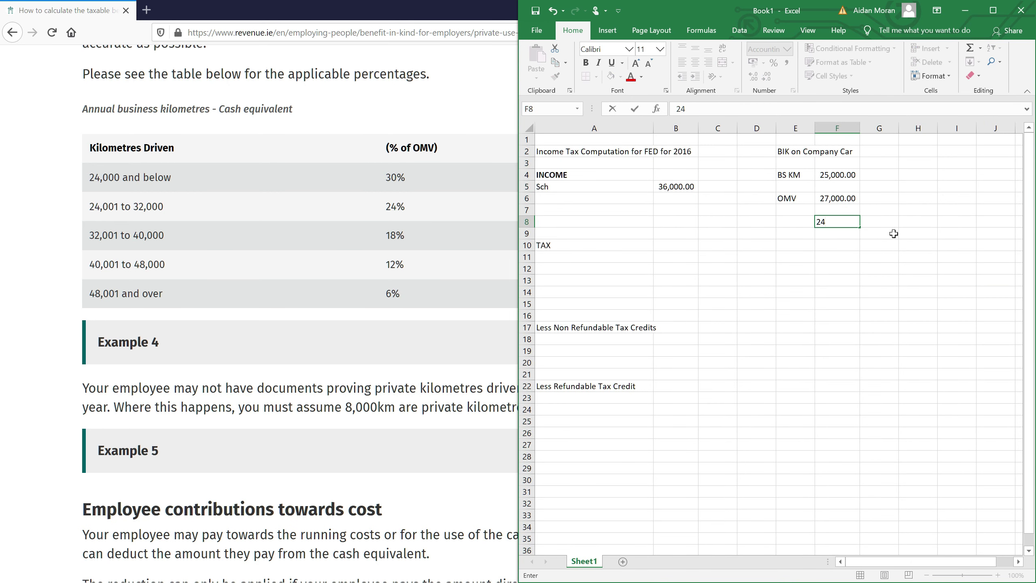
pyautogui.write('$')
pyautogui.press('BackSpace')
pyautogui.write('%')
# Step: Label the percentage in row 8 as "Rate" in cell E8
pyautogui.press('Left')
pyautogui.press('Down')
pyautogui.press('Up')
pyautogui.write('R')
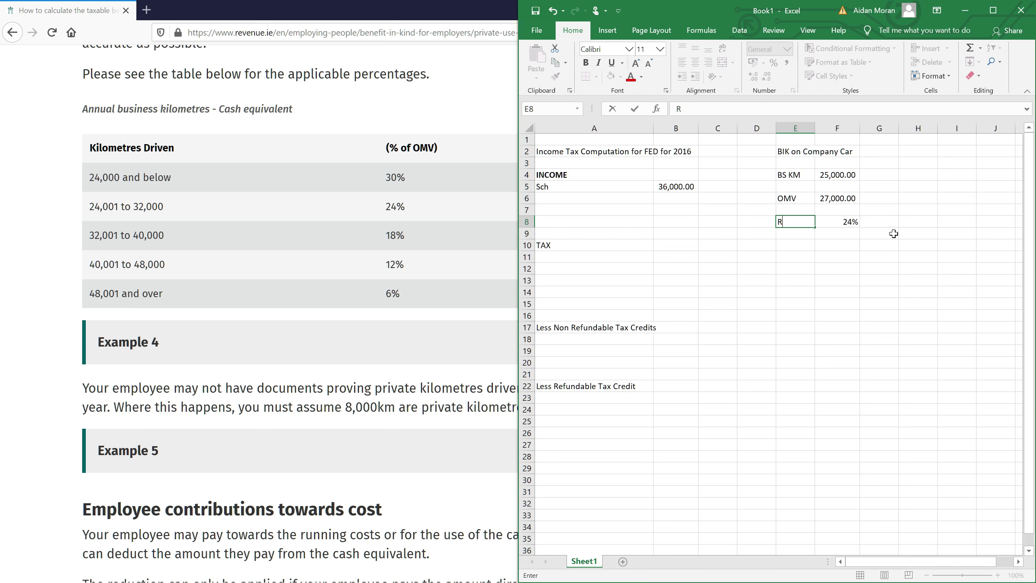
pyautogui.write('ate')
pyautogui.press('Return')
# Step: Add the label "BIK" in E9 and calculate the benefit in F9 with the formula +F6*.24
pyautogui.write('BIK')
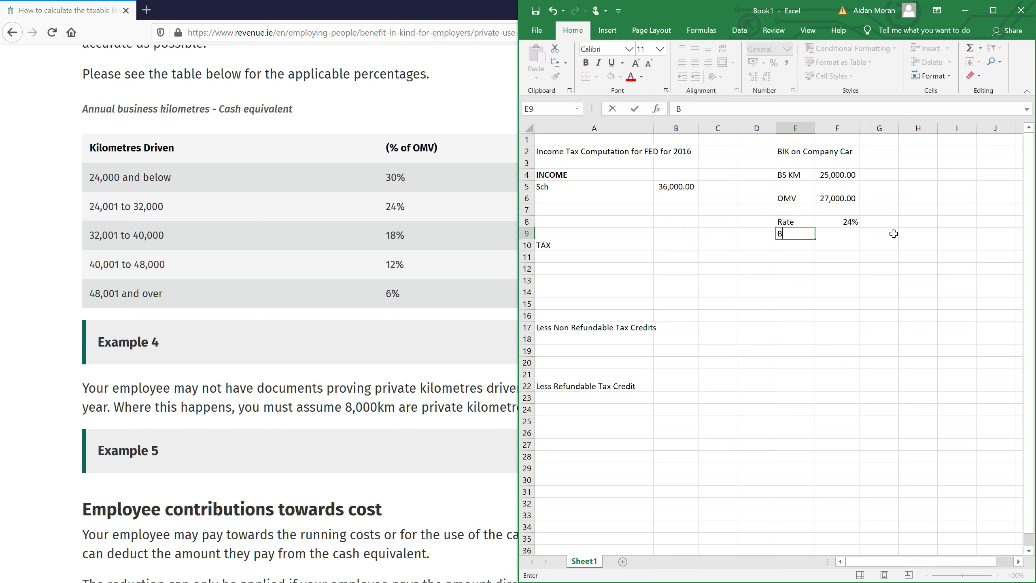
pyautogui.press('Tab')
pyautogui.write('+')
pyautogui.press('Up')
pyautogui.press('Up')
pyautogui.press('Up')
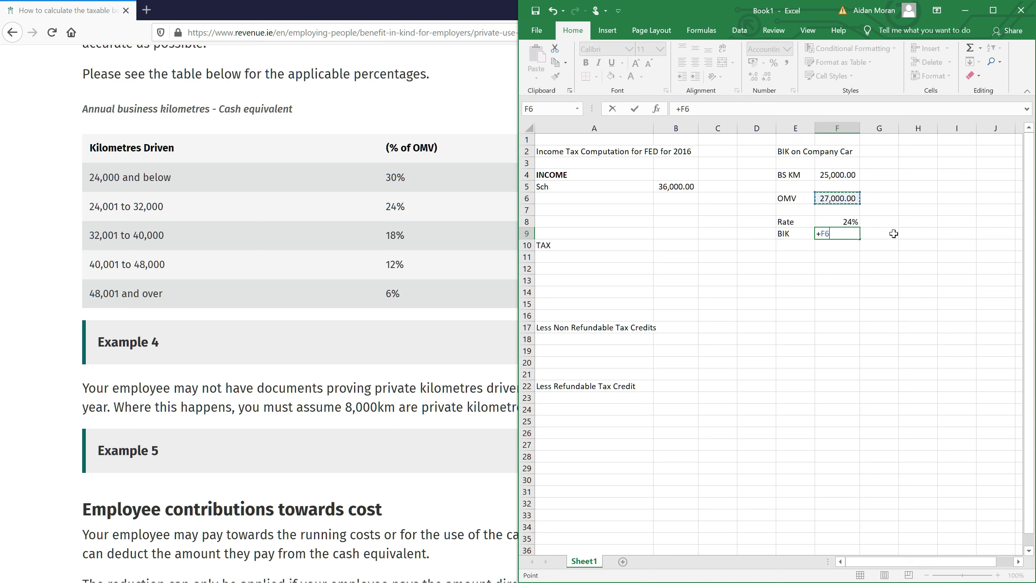
pyautogui.write('*.24')
pyautogui.press('Return')
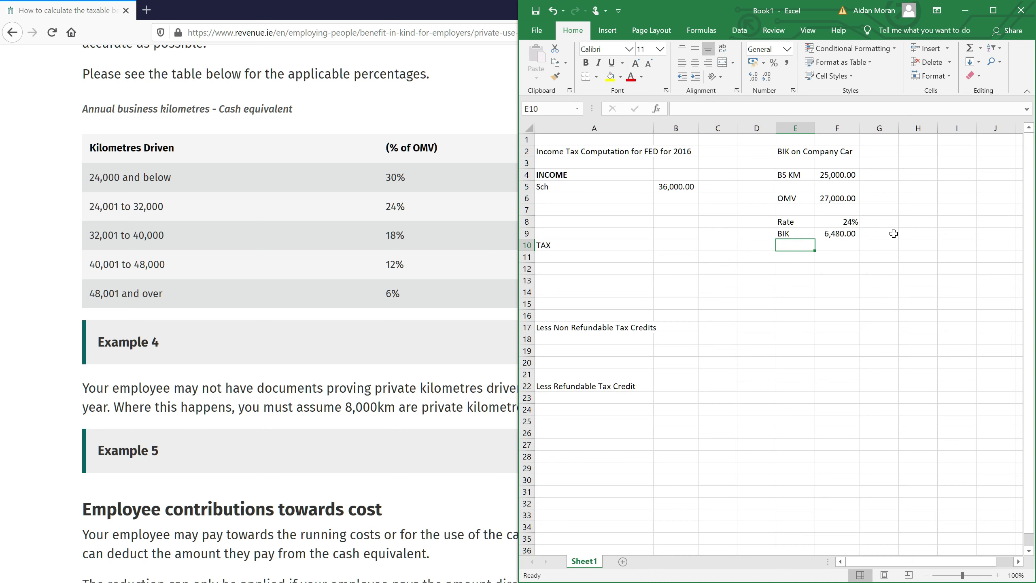
# Step: Complete the income label in cell A5 so that it reads "Sch E"
pyautogui.click(596, 188)
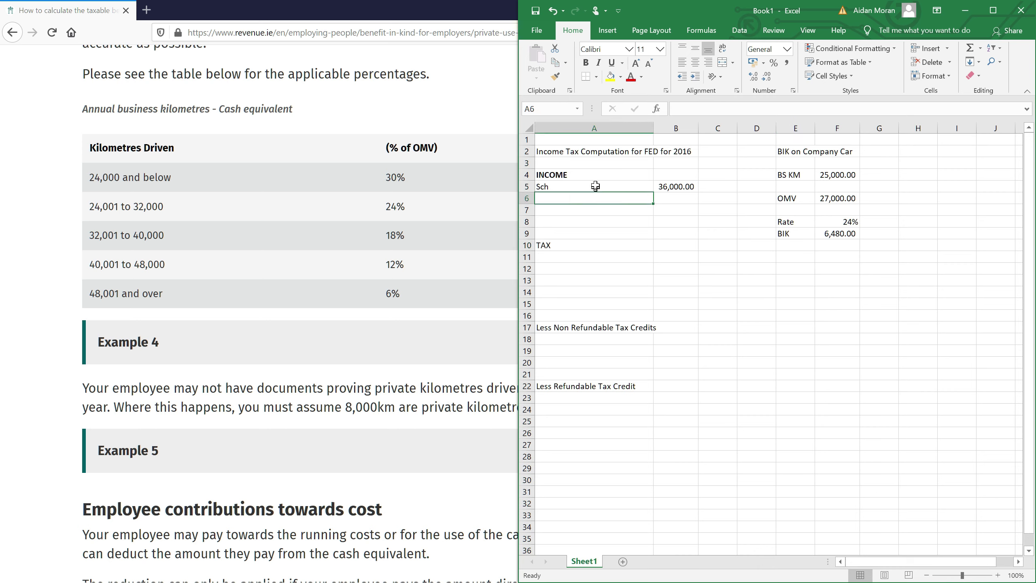
pyautogui.click(689, 108)
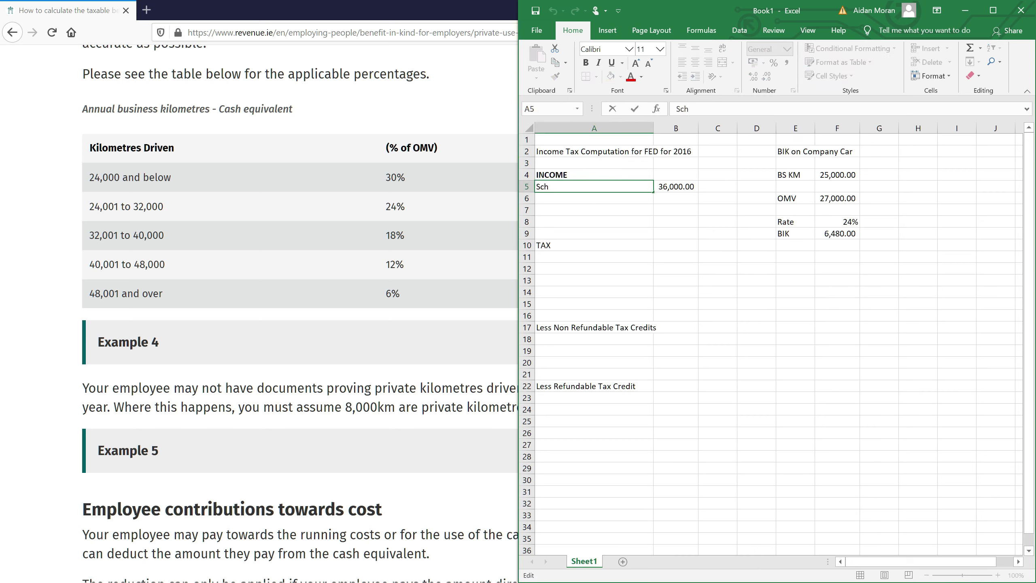
pyautogui.write('E')
pyautogui.press('Return')
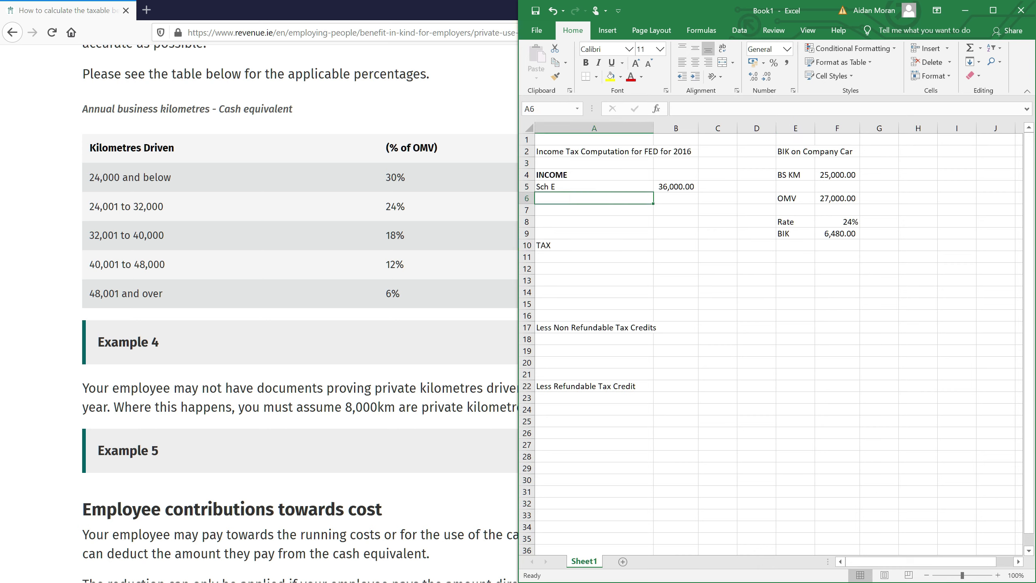
# Step: Add an income line labelled "Sch E BIK Car" in A6 with +6480 in B6
pyautogui.write('Sch E BIK C')
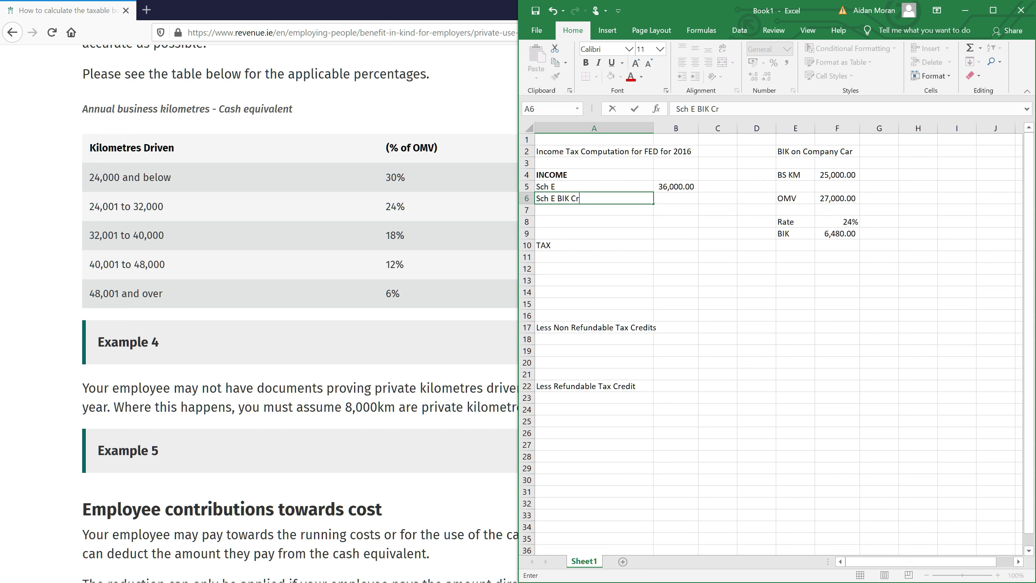
pyautogui.write('ar')
pyautogui.press('Tab')
pyautogui.write('+6480')
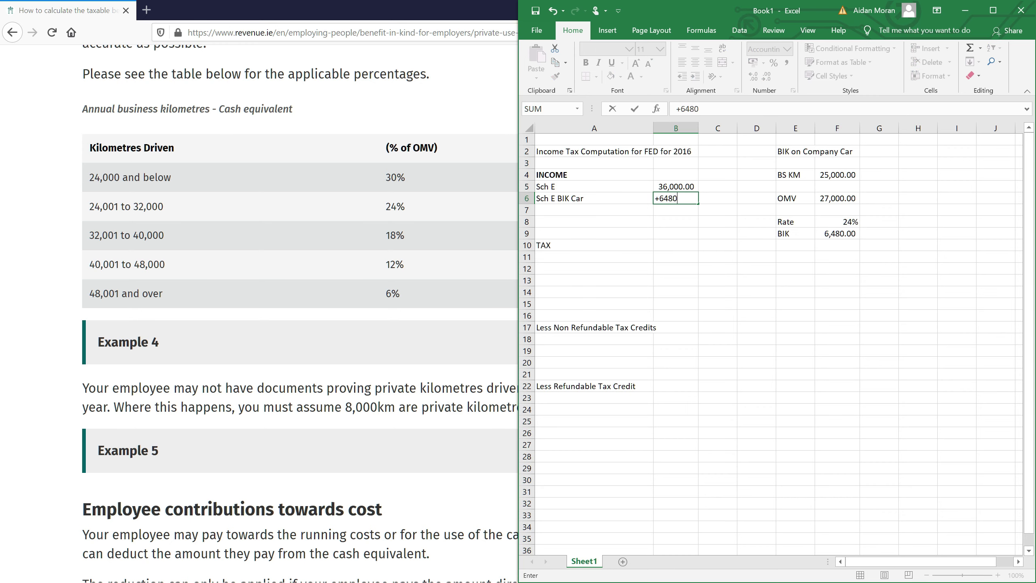
pyautogui.press('Return')
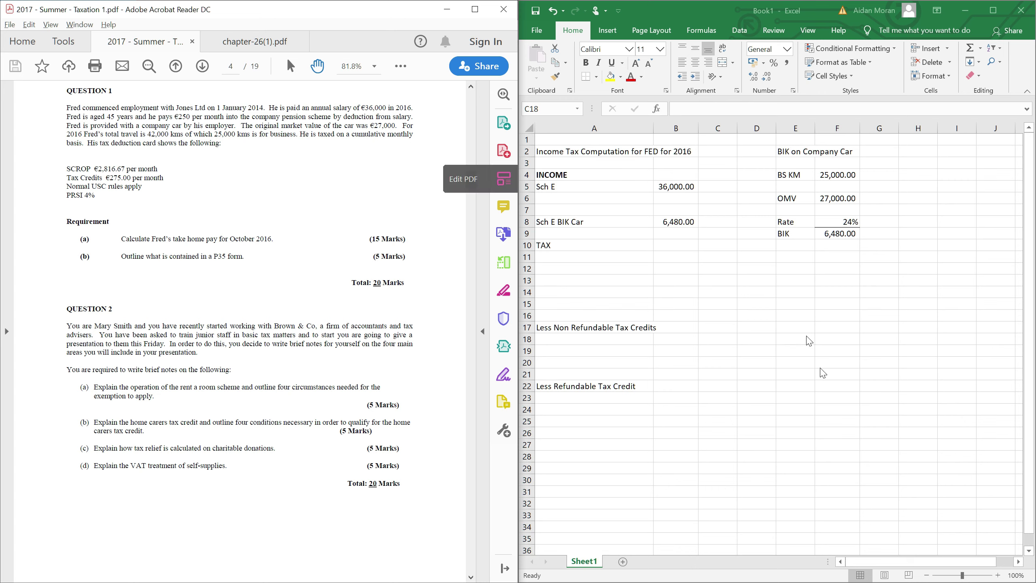
# Step: Enter the label "Pension" in E14 with the monthly contribution of 250 in F14
pyautogui.hotkey('alt', 'Tab')
pyautogui.click(793, 290)
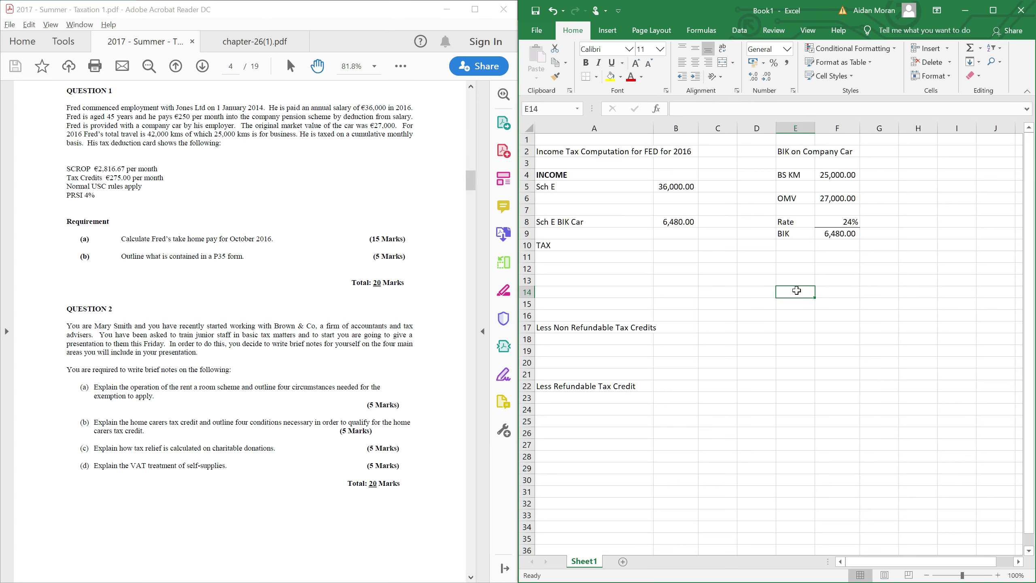
pyautogui.write('Pens')
pyautogui.write('ion')
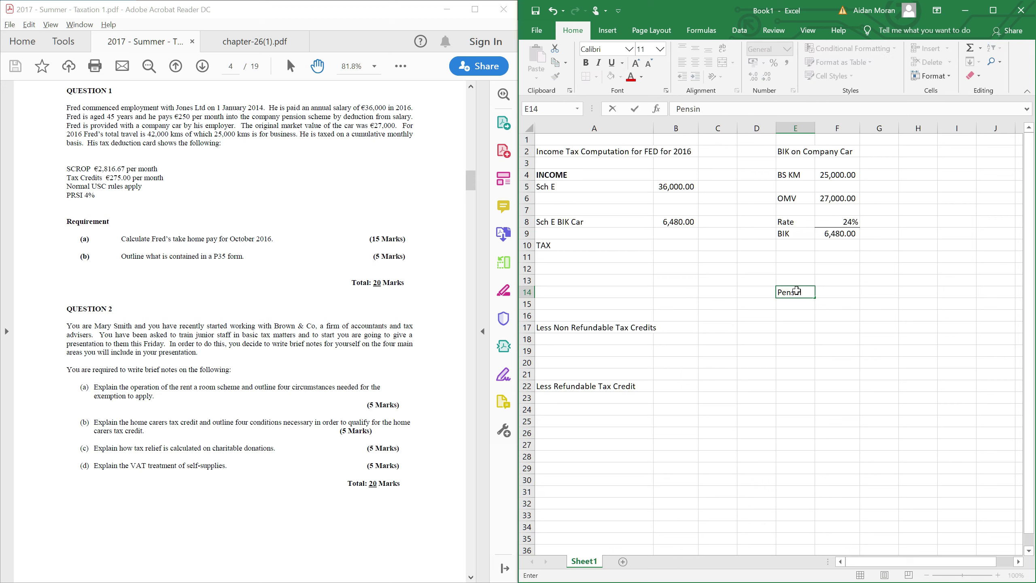
pyautogui.press('Tab')
pyautogui.write('250')
pyautogui.press('Return')
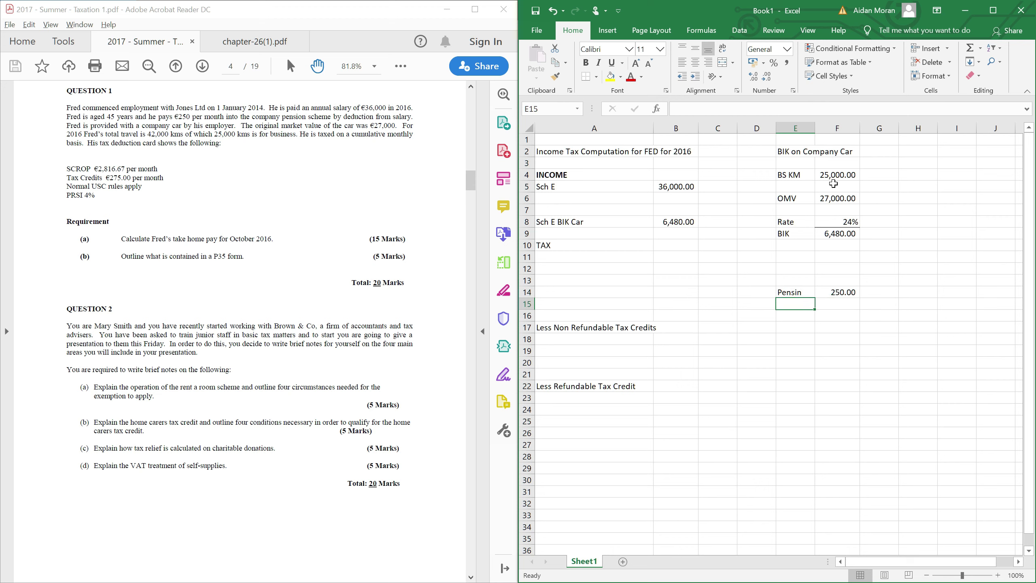
pyautogui.click(799, 292)
pyautogui.write('Pe')
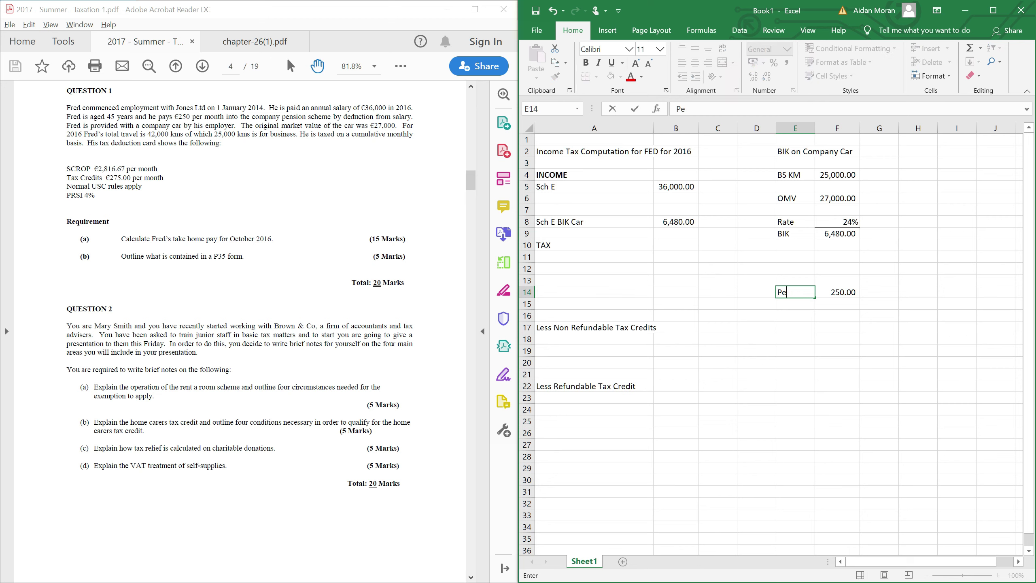
pyautogui.write('nsion')
# Step: Enter 12 in F15 and calculate the annual pension contribution in F16 with the formula +F14*12
pyautogui.click(837, 304)
pyautogui.write('+')
pyautogui.press('Up')
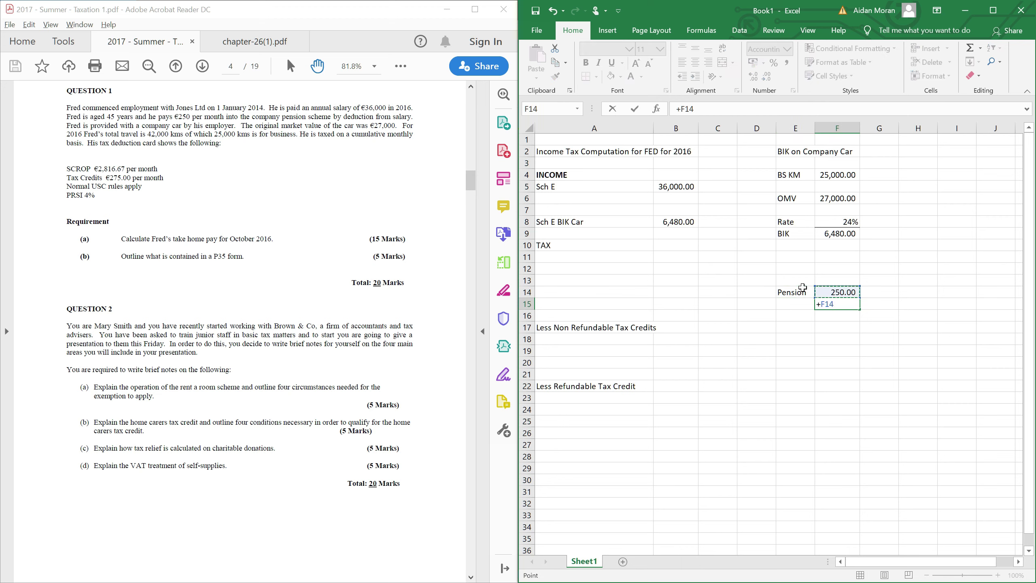
pyautogui.write('*4.8%')
pyautogui.press('Return')
pyautogui.write('+')
pyautogui.press('Up')
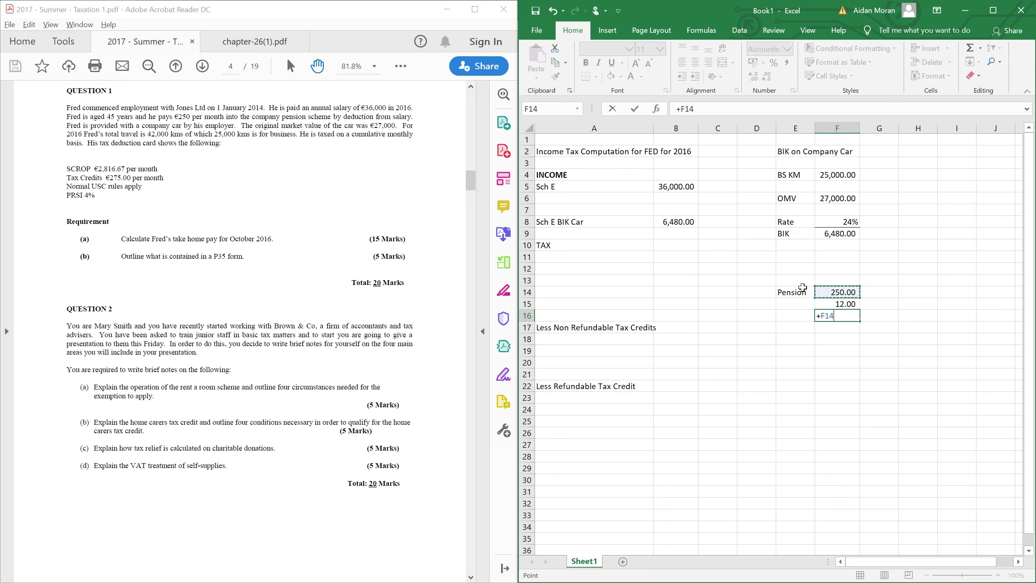
pyautogui.write('*12')
pyautogui.press('Return')
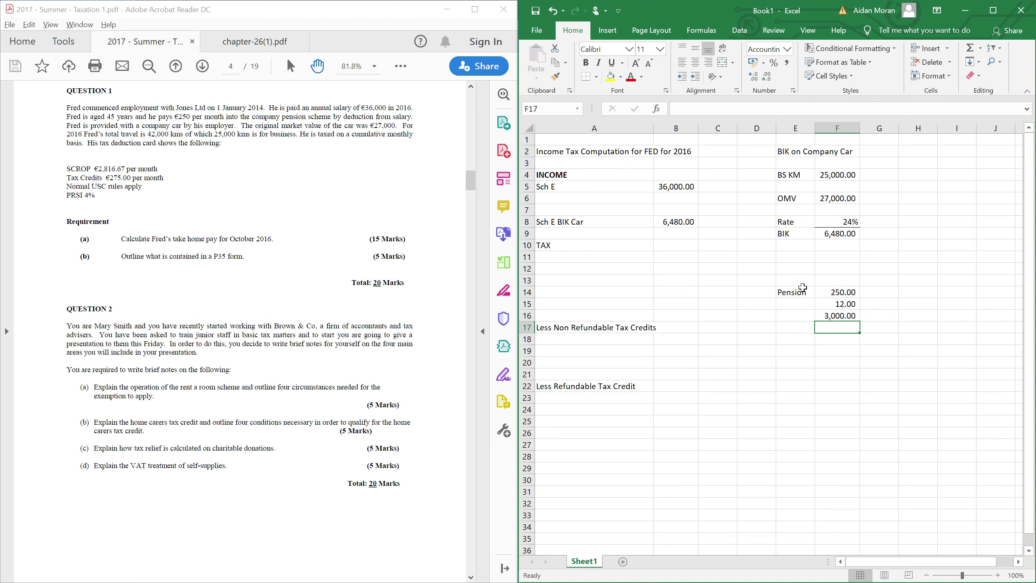
# Step: Label the yearly pension figure "Annual" in E16
pyautogui.press('Up')
pyautogui.press('Left')
pyautogui.write('Annual')
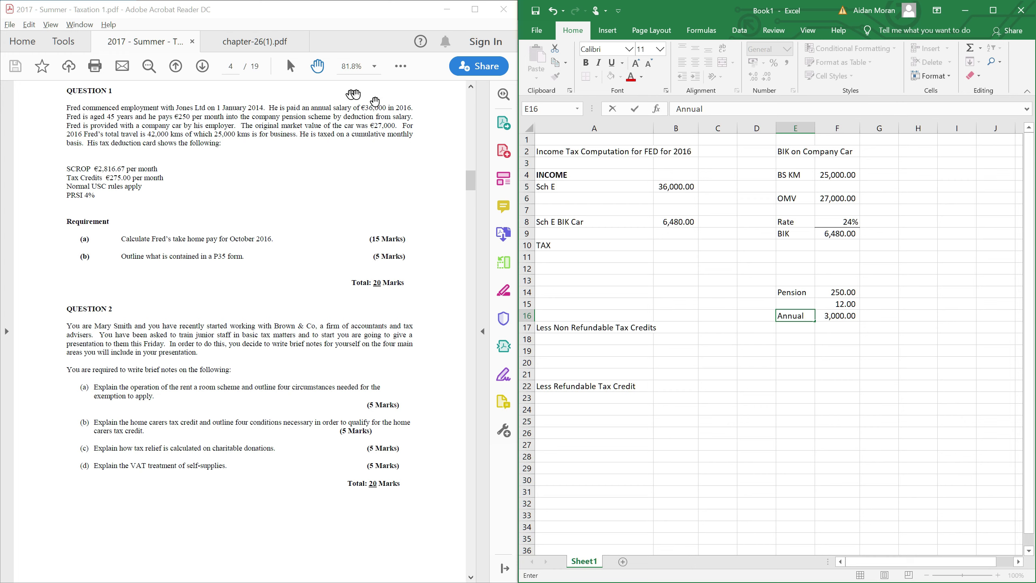
pyautogui.click(917, 350)
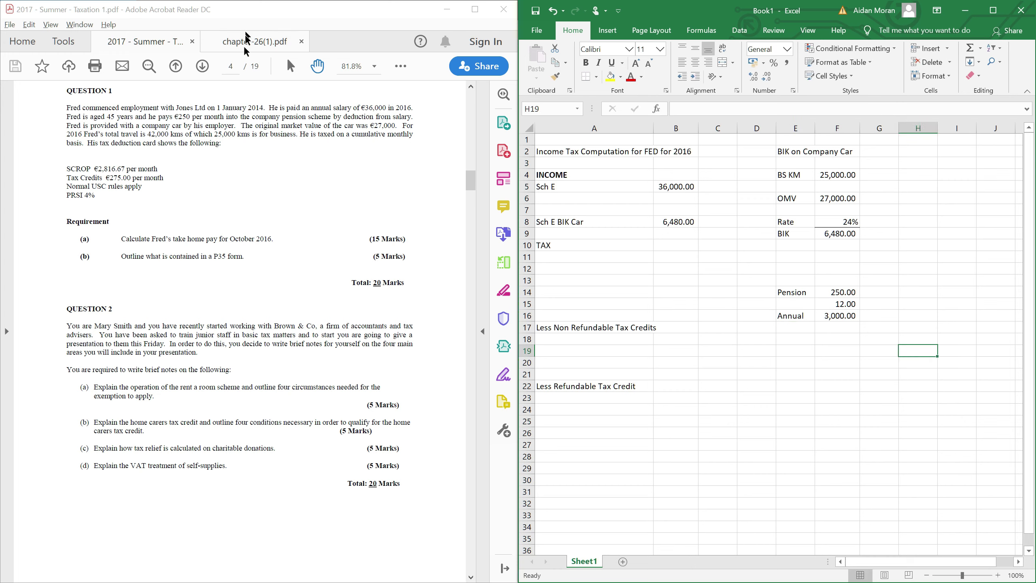
# Step: Switch to chapter-26(1).pdf in Acrobat Reader and look up the age-related pension limit for ages 40–49
pyautogui.click(345, 275)
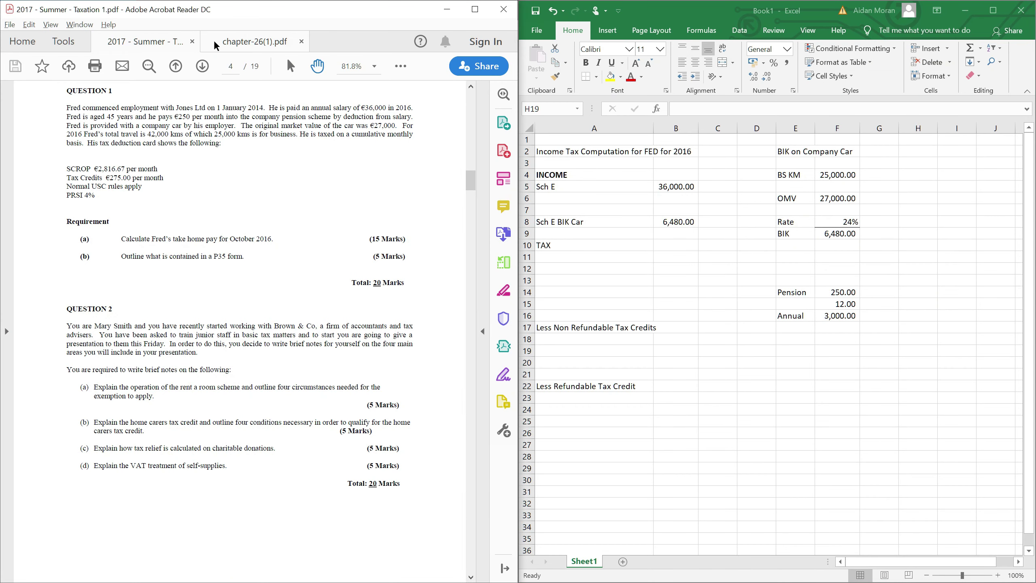
pyautogui.click(229, 46)
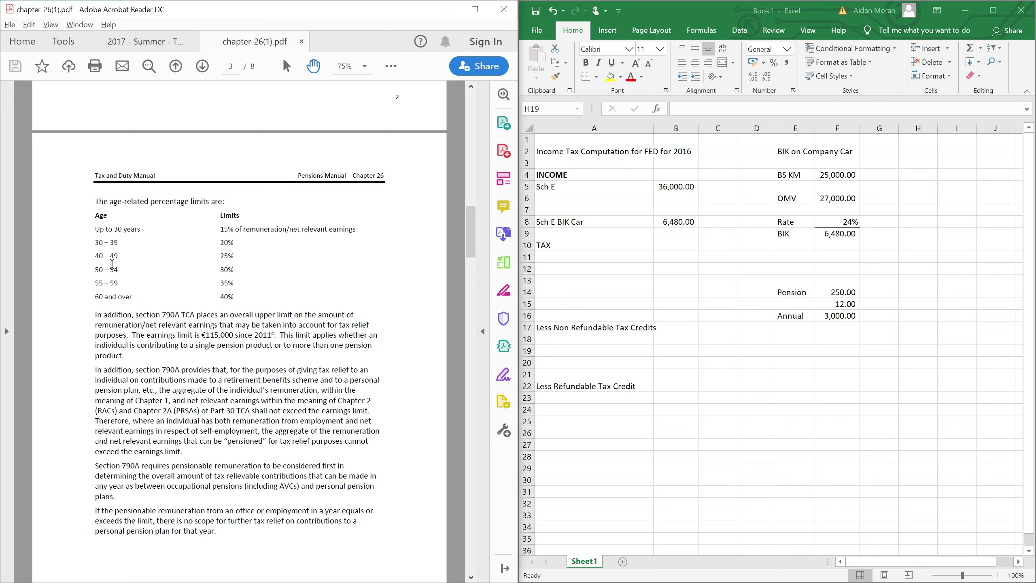
pyautogui.moveTo(97, 256)
pyautogui.mouseDown()
pyautogui.moveTo(264, 263)
pyautogui.moveTo(87, 259)
pyautogui.mouseUp()
pyautogui.click(236, 257)
# Step: In Excel, enter the label "Sal" in E19 with 36000 in F19, and put the limit of 25% in F20
pyautogui.click(800, 349)
pyautogui.write('Sal')
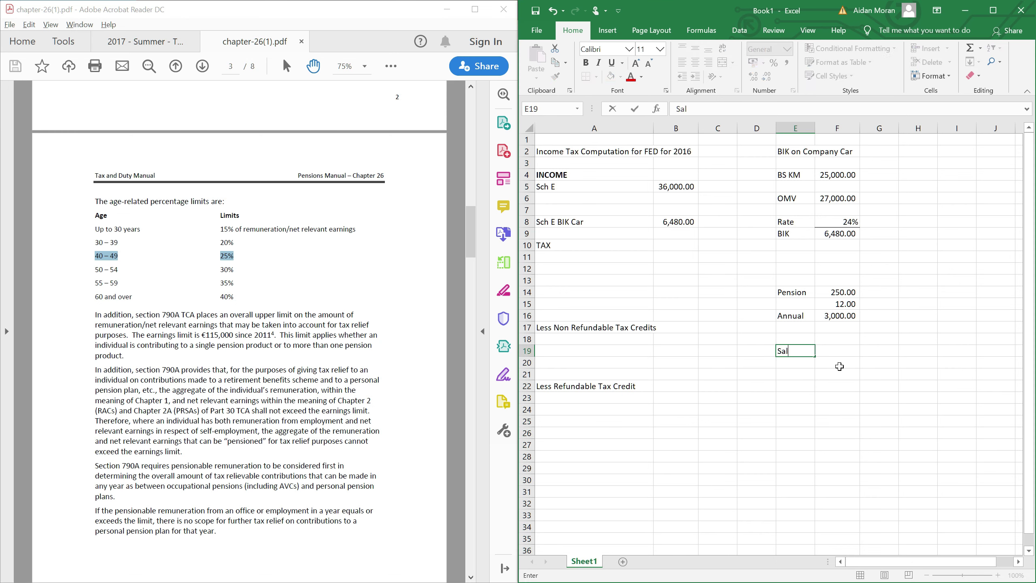
pyautogui.press('Tab')
pyautogui.write('36000')
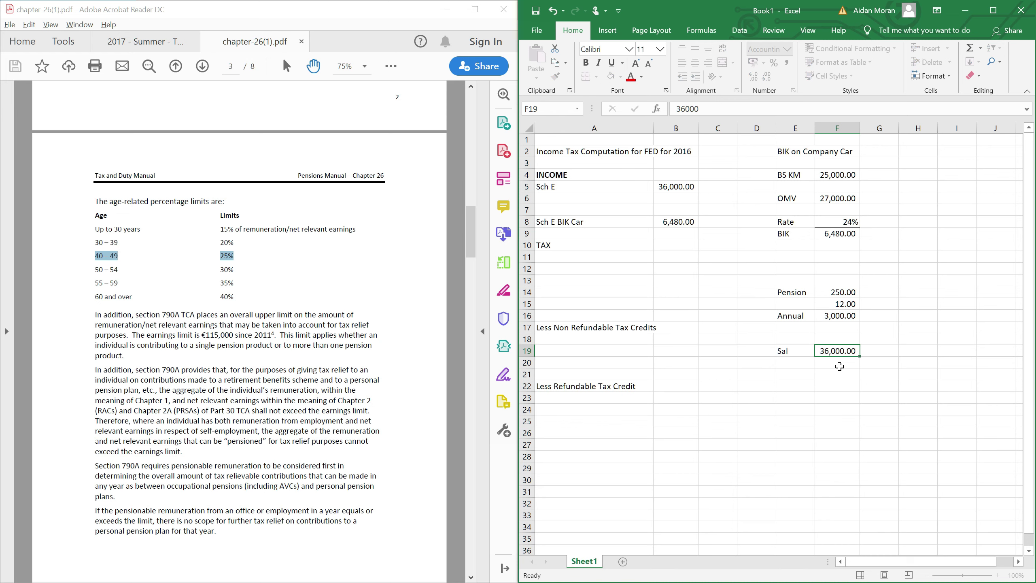
pyautogui.press('Return')
pyautogui.click(839, 367)
pyautogui.write('2')
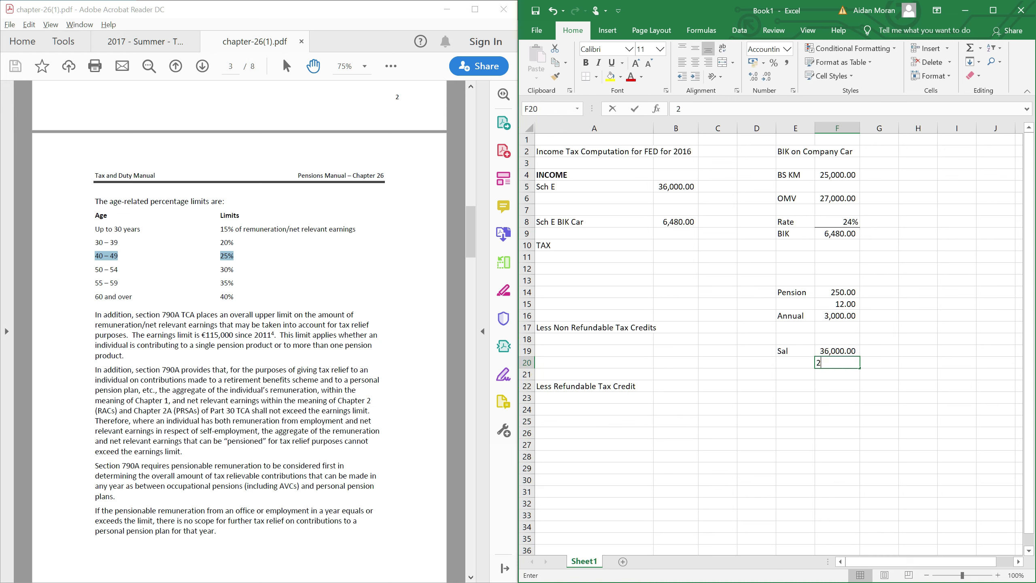
pyautogui.write('5%')
pyautogui.press('Return')
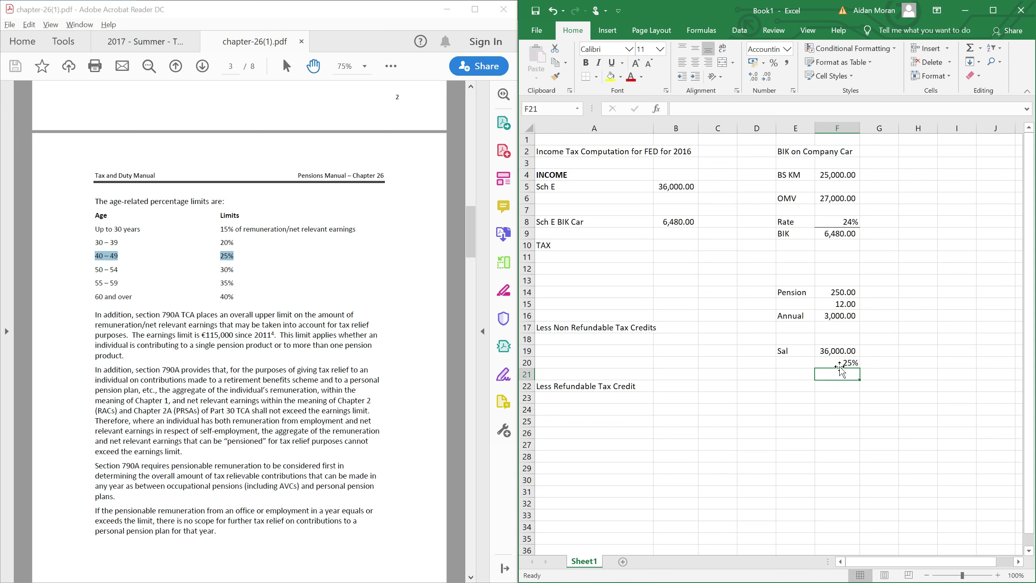
# Step: Calculate the maximum pension relief in F21 with the formula +F19*.25 and label it "ALLOWABLE" in E21
pyautogui.write('+')
pyautogui.press('Up')
pyautogui.press('Up')
pyautogui.write('*.25')
pyautogui.press('Left')
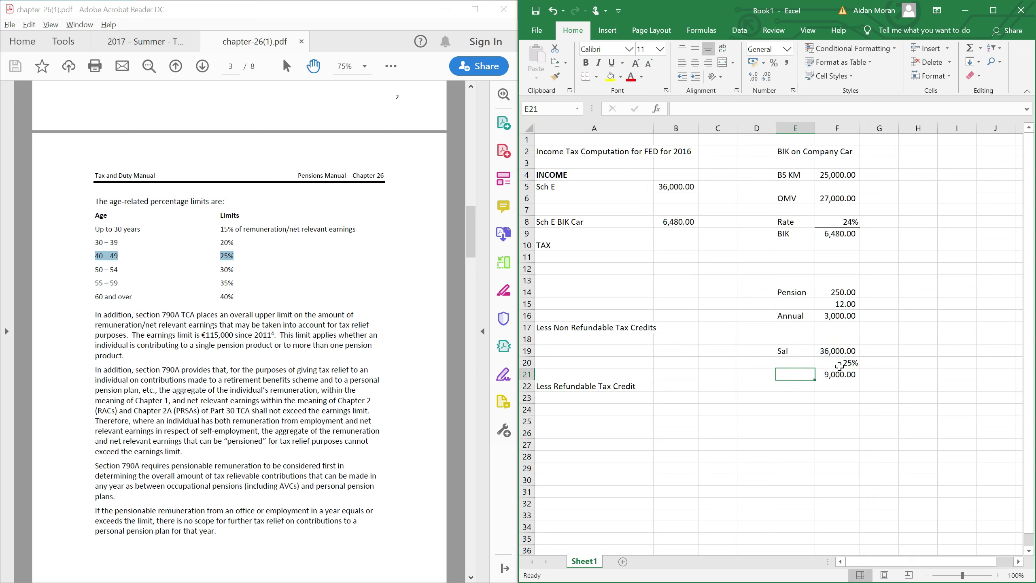
pyautogui.write('ALLOWABLE')
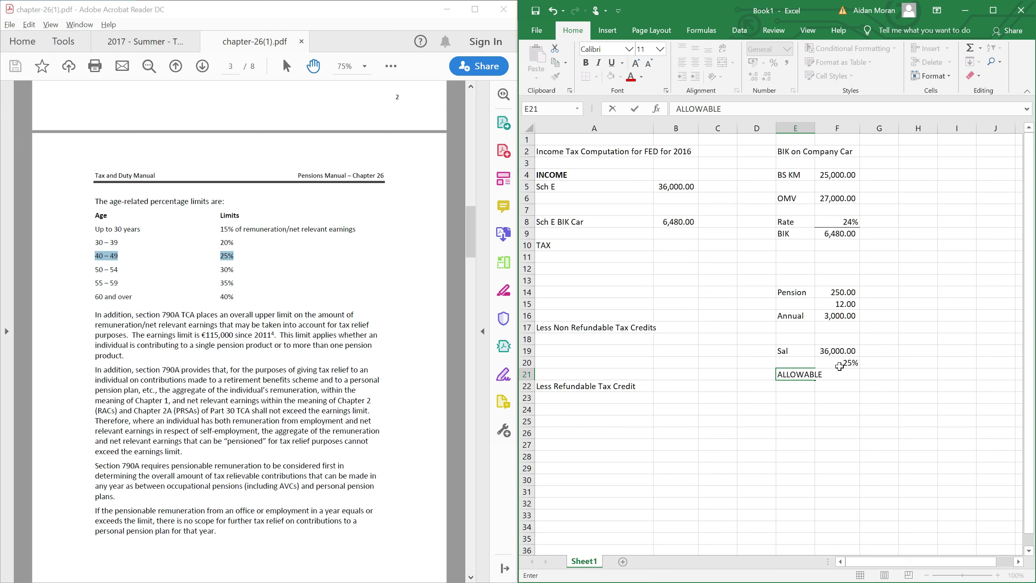
pyautogui.press('Return')
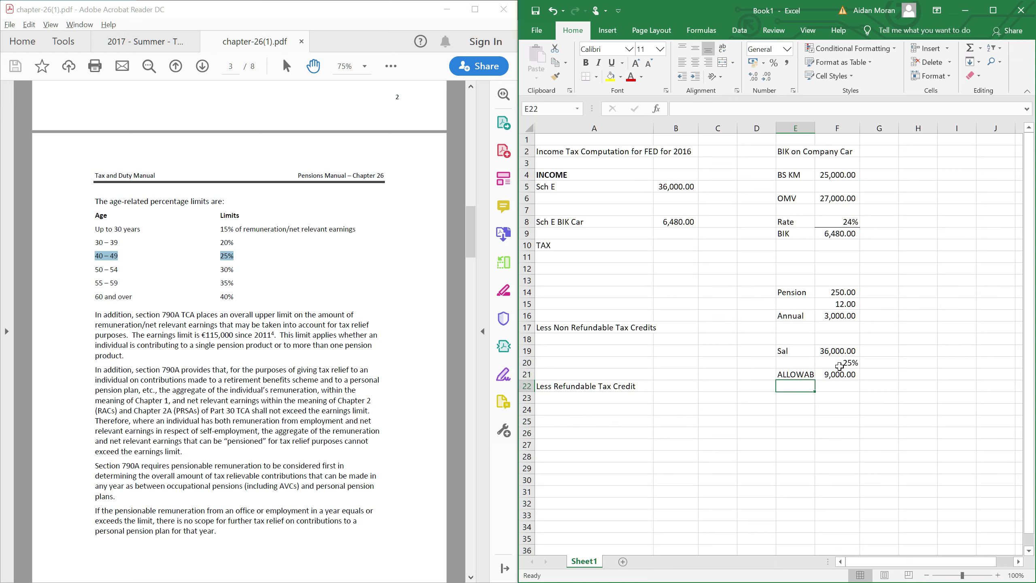
# Step: Add a deduction line labelled "Pension" in A6 with -3000 in B6
pyautogui.click(589, 198)
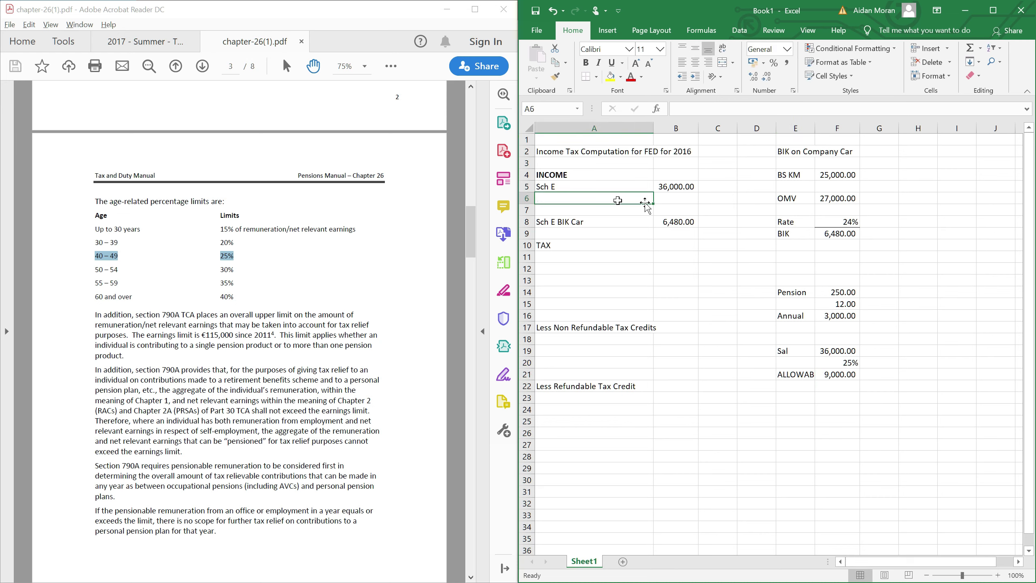
pyautogui.write('Pes')
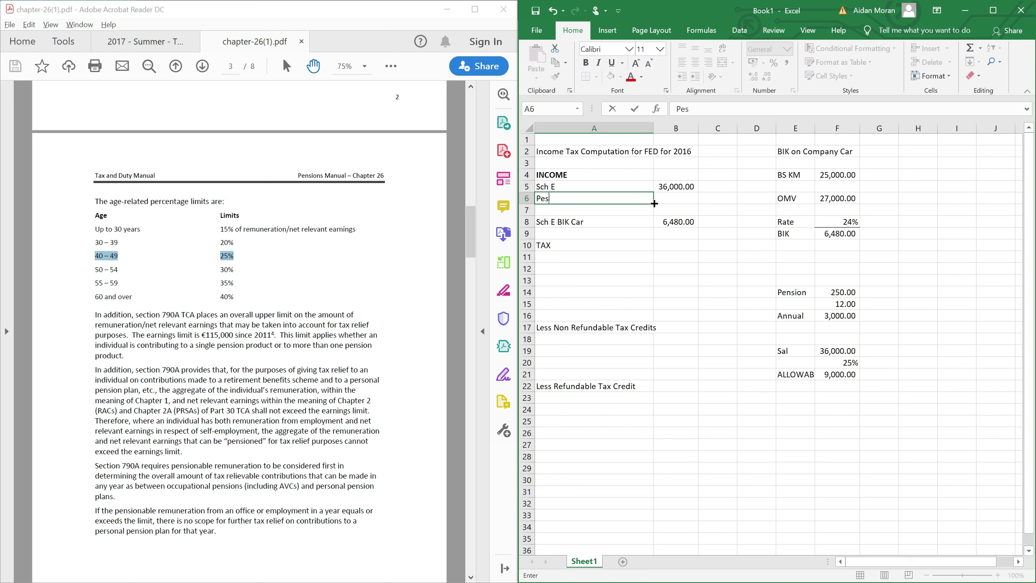
pyautogui.press('BackSpace')
pyautogui.write('nsion')
pyautogui.click(653, 202)
pyautogui.click(673, 199)
pyautogui.write('-3000')
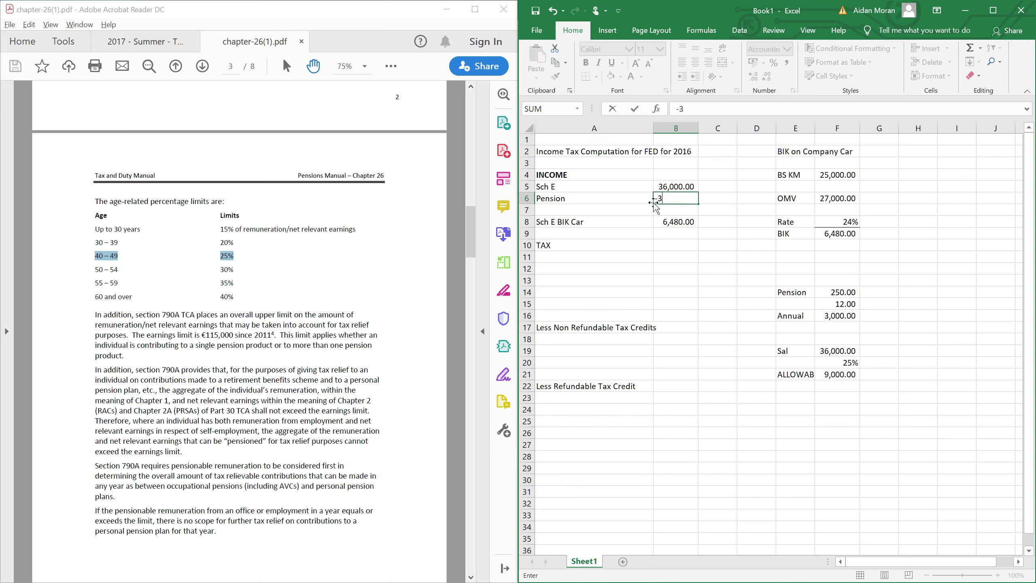
pyautogui.click(791, 353)
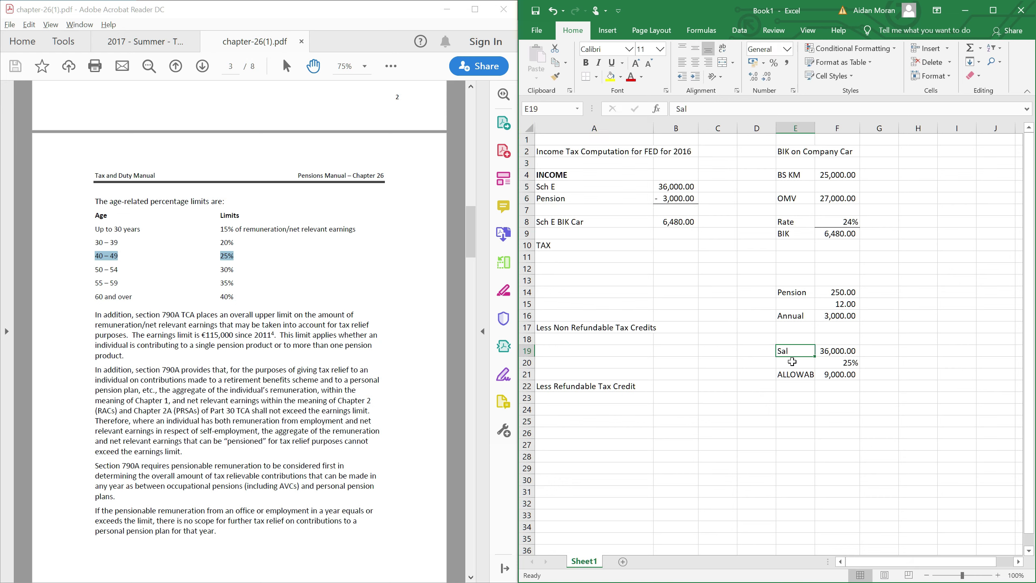
# Step: Calculate the salary net of the pension deduction in B7 from B5 and B6
pyautogui.click(681, 209)
pyautogui.click(664, 222)
pyautogui.press('Up')
pyautogui.press('Up')
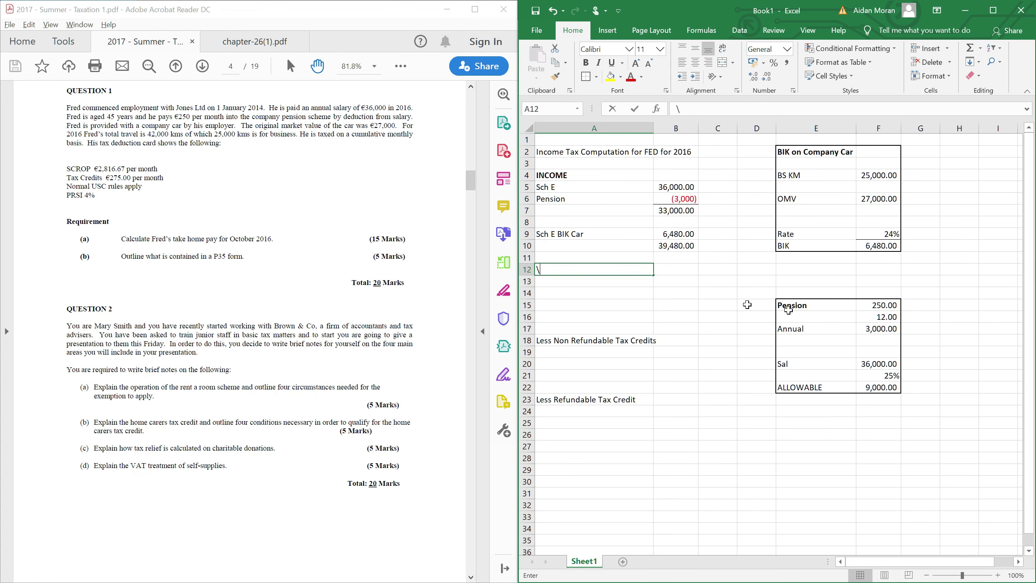
# Step: Clear the stray backslash from cell A12
pyautogui.click(750, 305)
pyautogui.click(607, 266)
pyautogui.press('BackSpace')
pyautogui.click(623, 285)
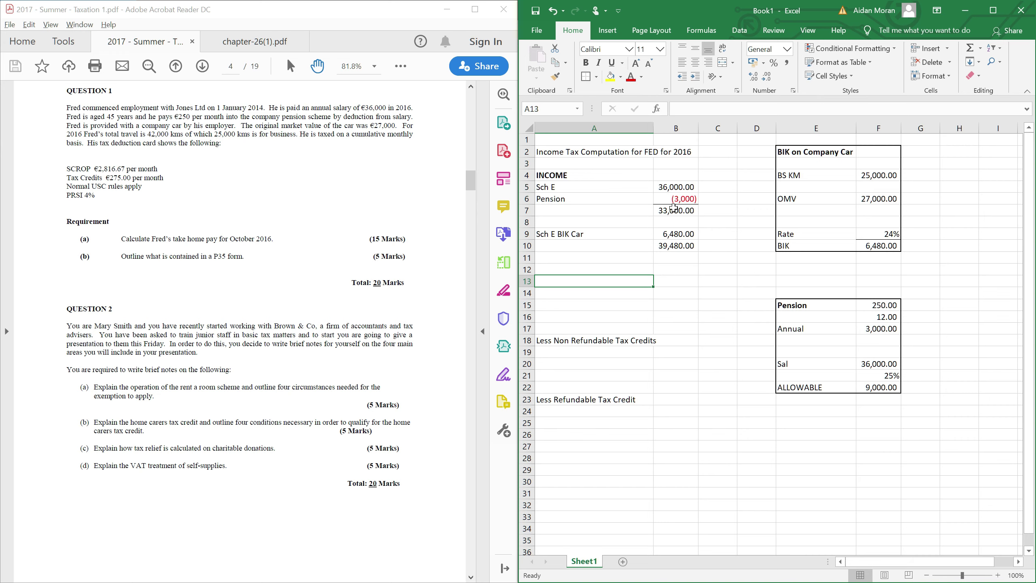
# Step: Insert a new column at column D, shifting the BIK and pension workings to the right
pyautogui.click(754, 128)
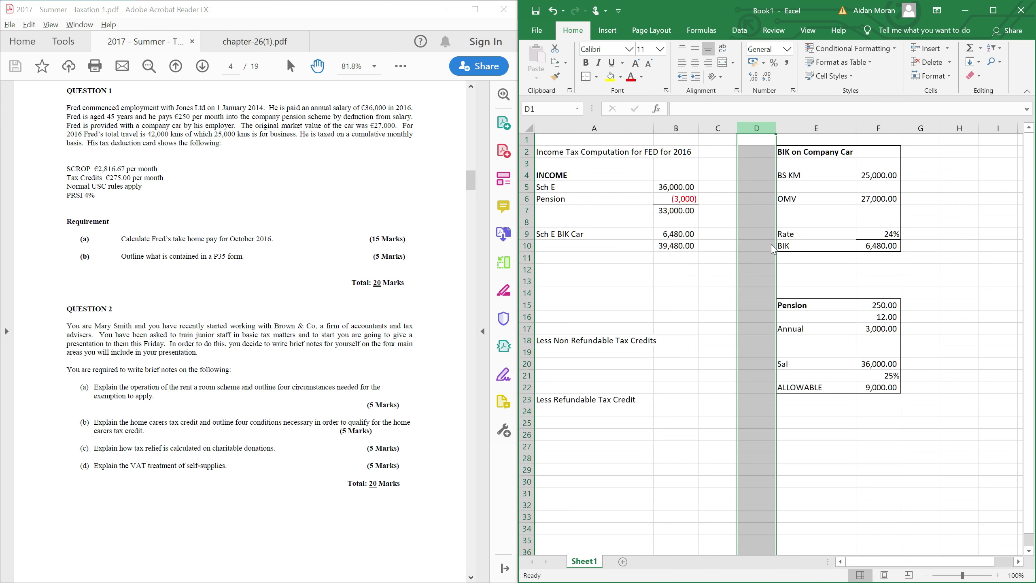
pyautogui.rightClick(773, 249)
pyautogui.click(772, 212)
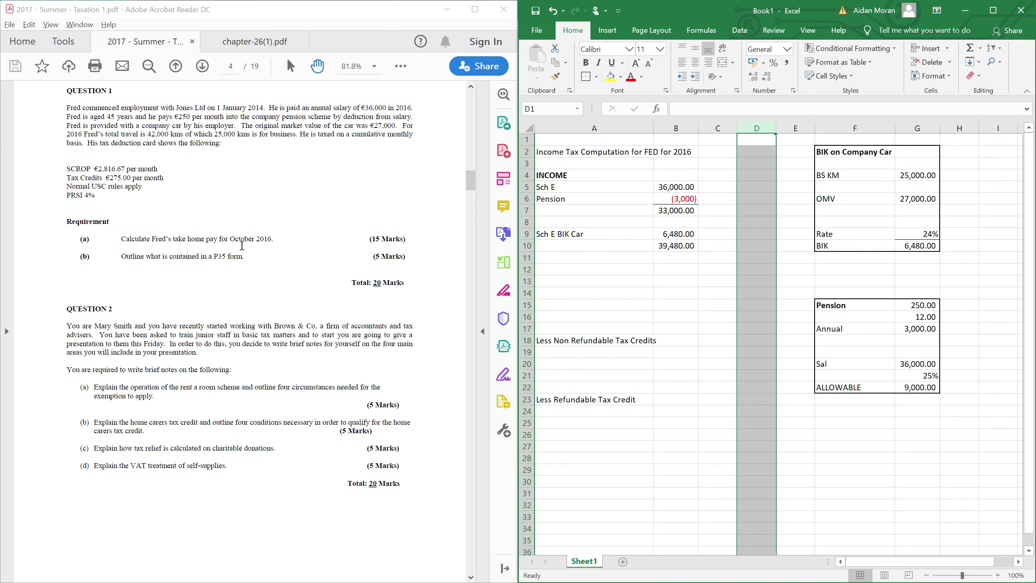
# Step: Calculate the monthly salary in D5 with the formula +B5/12
pyautogui.click(669, 244)
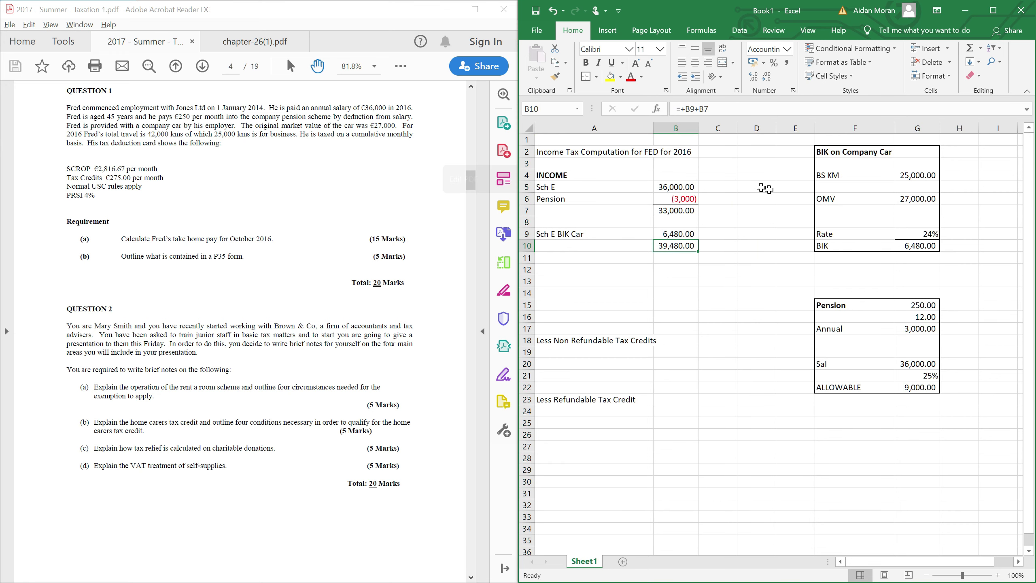
pyautogui.click(765, 189)
pyautogui.write('+B5/1')
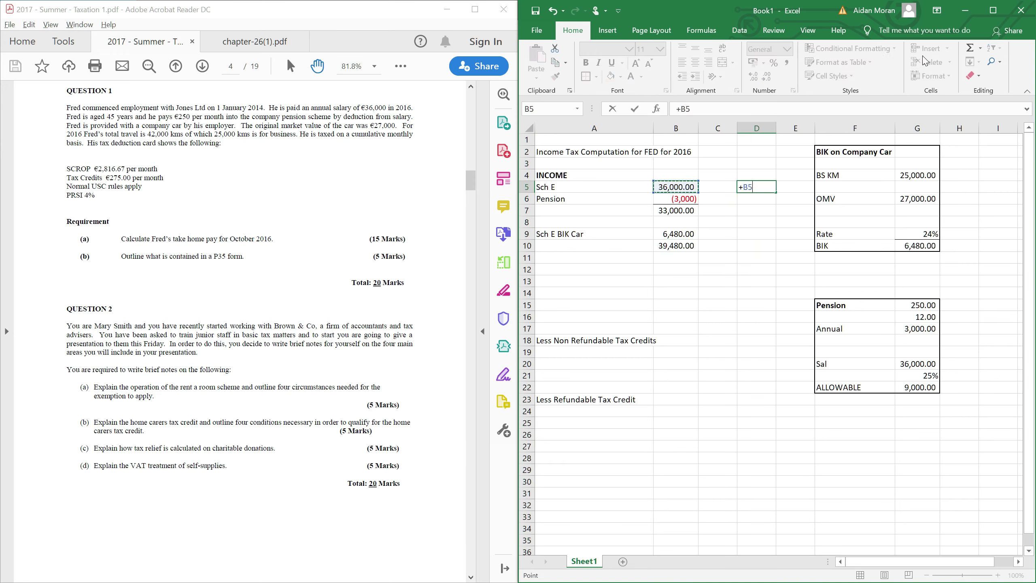
pyautogui.press('Return')
# Step: Copy the monthly formula from D5 down through D10
pyautogui.press('Up')
pyautogui.hotkey('ctrl', 'c')
pyautogui.hotkey('shift', 'Down')
pyautogui.hotkey('shift', 'Down')
pyautogui.hotkey('shift', 'Down')
pyautogui.hotkey('shift', 'Down')
pyautogui.hotkey('shift', 'Down')
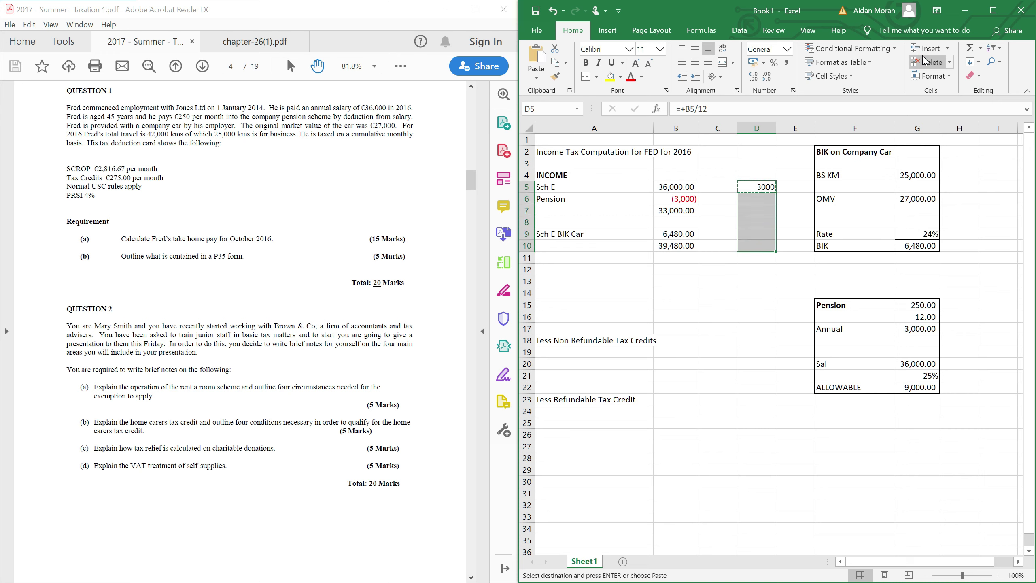
pyautogui.press('Return')
# Step: Copy the red bracketed negative-number formatting of B6 onto the monthly pension cell D6
pyautogui.click(677, 199)
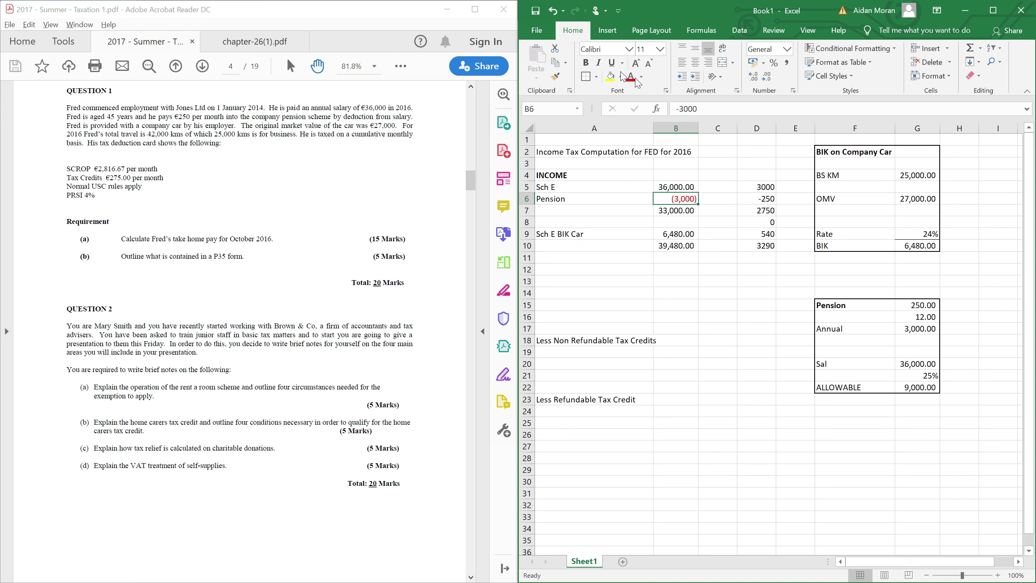
pyautogui.click(555, 76)
pyautogui.click(767, 199)
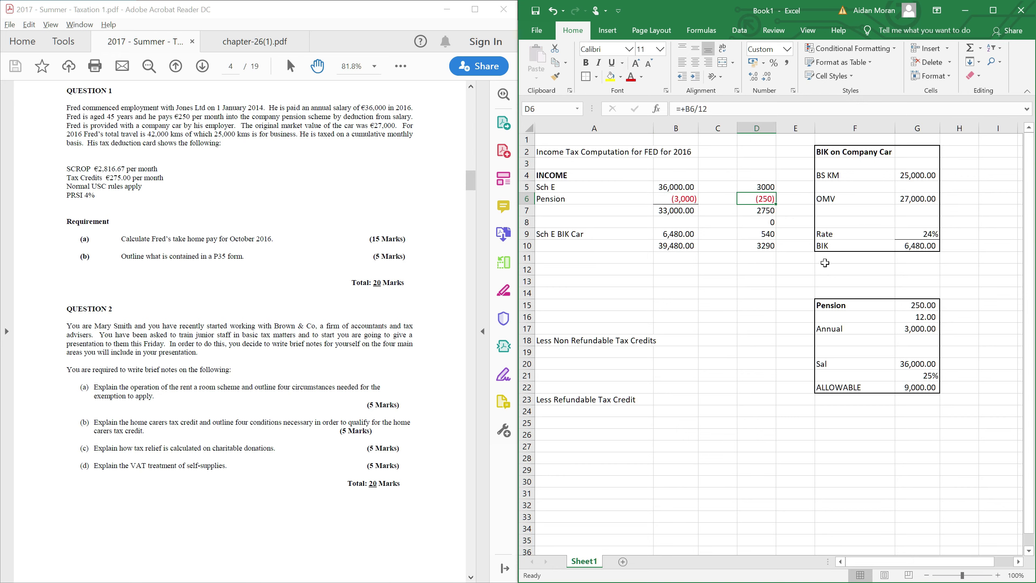
pyautogui.click(758, 317)
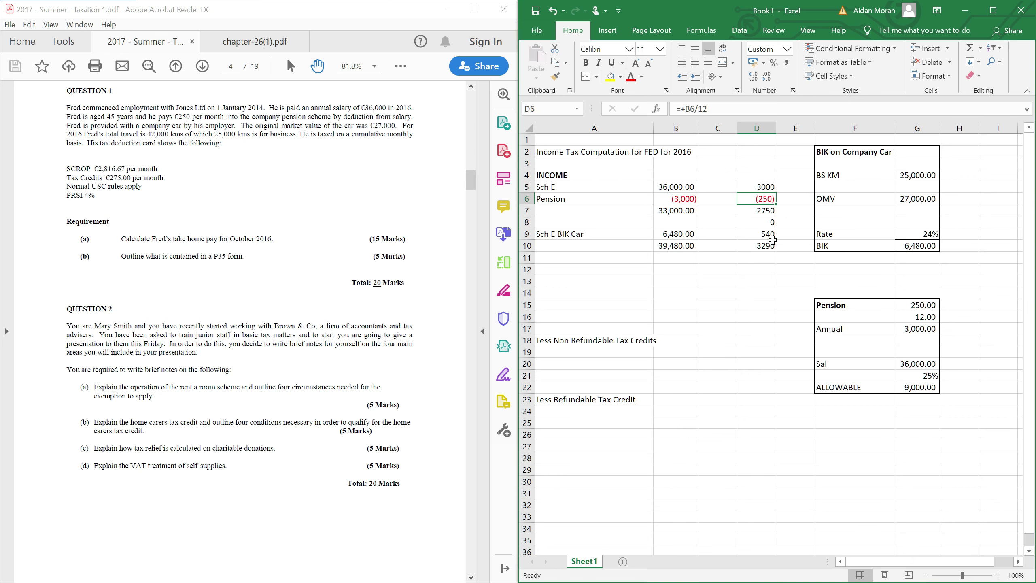
# Step: Format the monthly amounts in D5 and D7:D13 as Accounting with 0 decimal places and no currency symbol
pyautogui.click(761, 187)
pyautogui.keyDown('ctrl'); pyautogui.click(767, 210); pyautogui.keyUp('ctrl')
pyautogui.moveTo(768, 210); pyautogui.dragTo(758, 281)
pyautogui.click(786, 63)
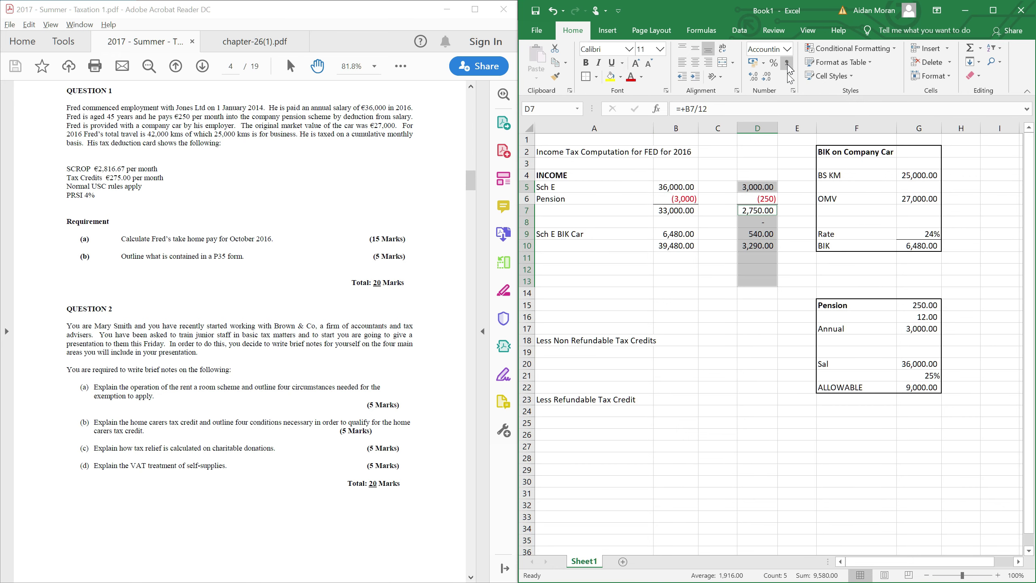
pyautogui.hotkey('ctrl', '1')
pyautogui.click(819, 141)
pyautogui.click(818, 140)
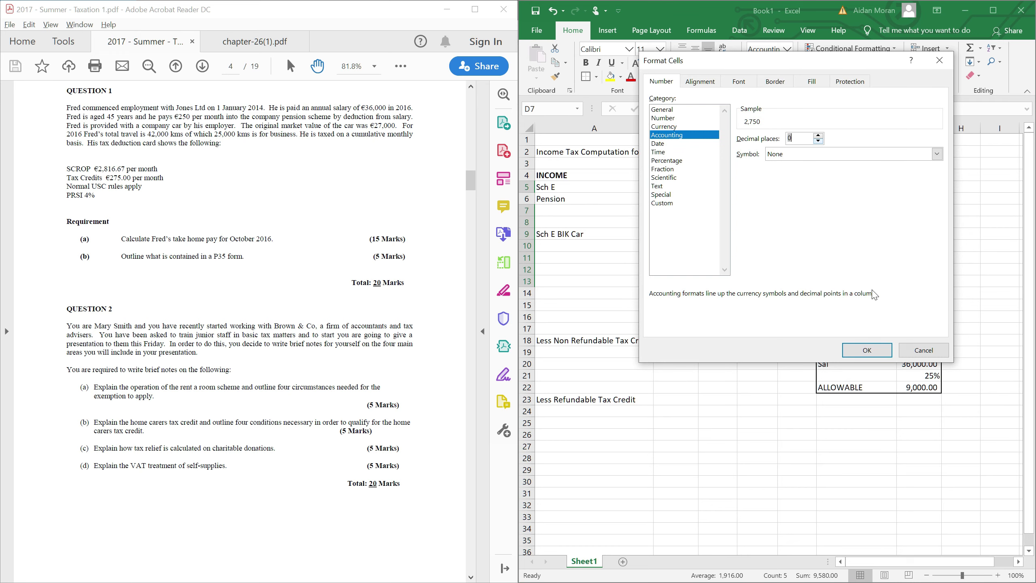
pyautogui.click(869, 350)
pyautogui.moveTo(802, 368); pyautogui.dragTo(798, 375)
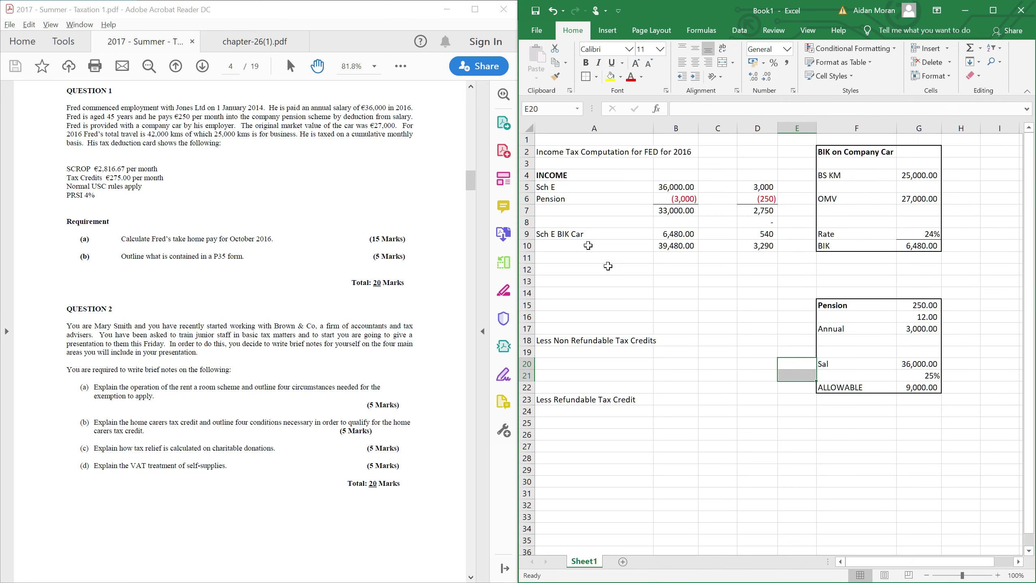
# Step: Label the income total row "GROSS" in A10
pyautogui.click(610, 246)
pyautogui.write('GROD')
pyautogui.press('BackSpace')
pyautogui.write('SS')
pyautogui.press('Right')
# Step: Add a thick bottom border to cell D9, above the monthly gross total
pyautogui.press('Right')
pyautogui.press('Right')
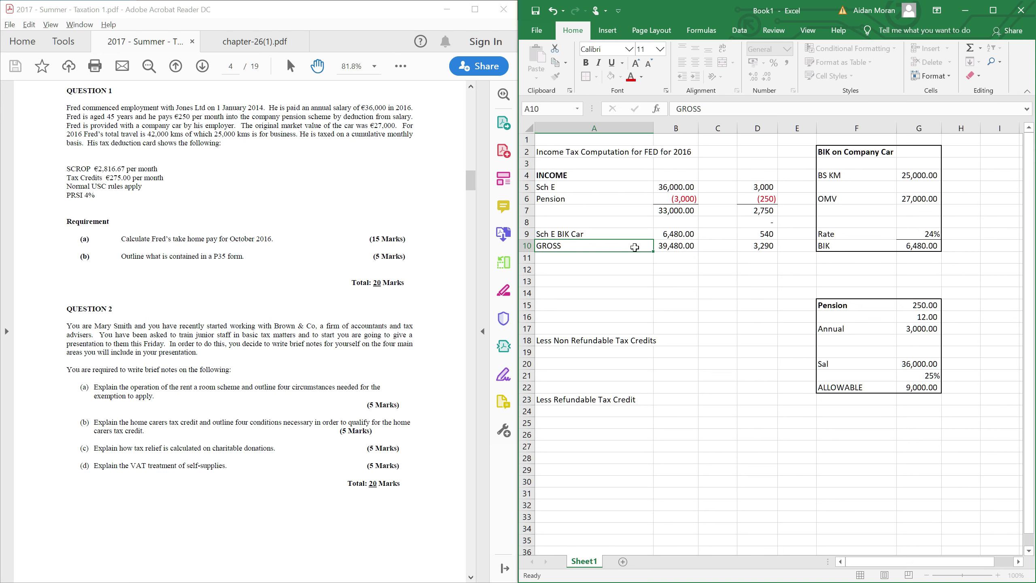
pyautogui.press('Up')
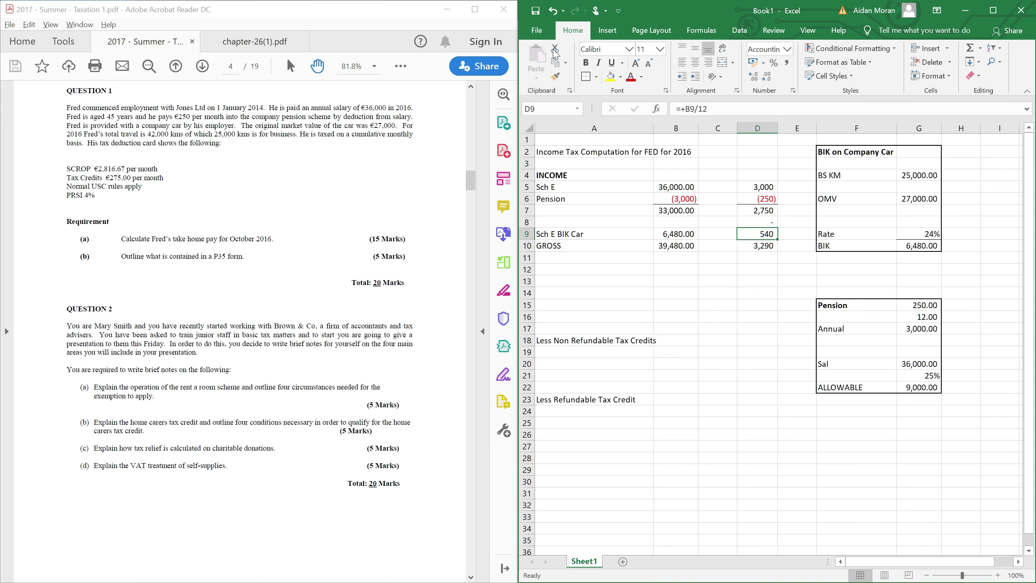
pyautogui.click(596, 77)
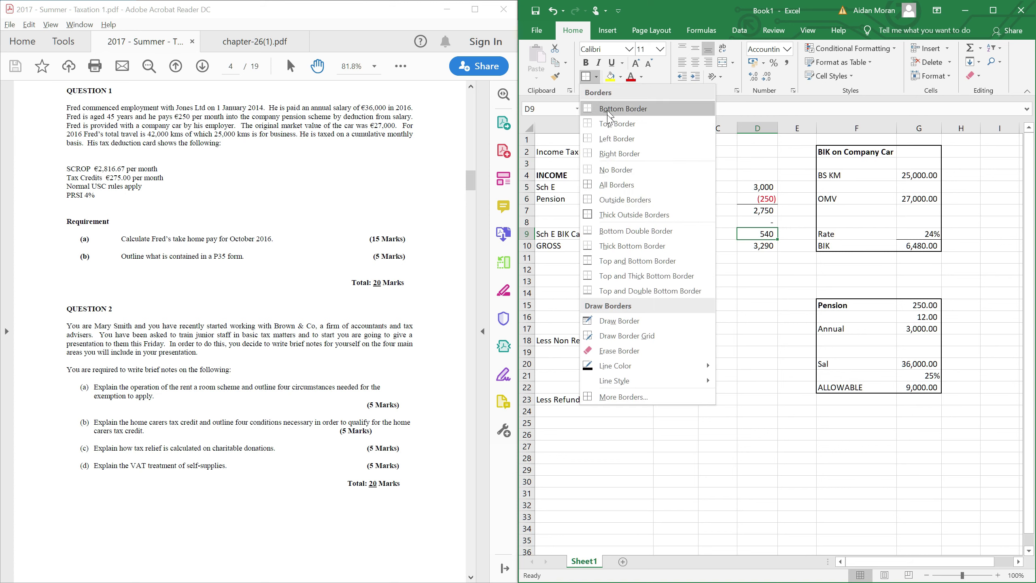
pyautogui.click(628, 246)
pyautogui.click(597, 278)
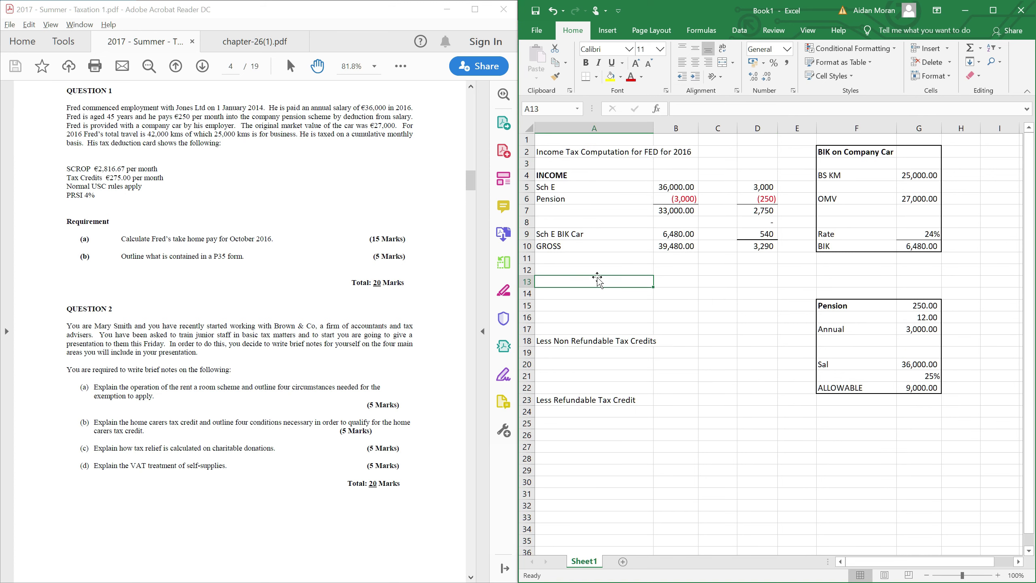
# Step: Add the section heading "TAX" in A12, below the income figures
pyautogui.press('Up')
pyautogui.write('TA')
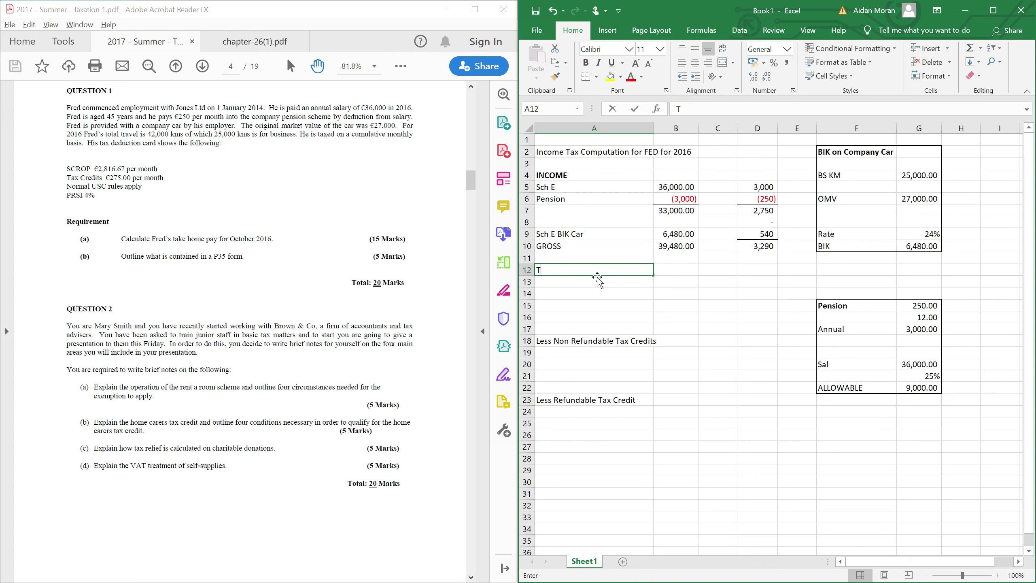
pyautogui.press('Return')
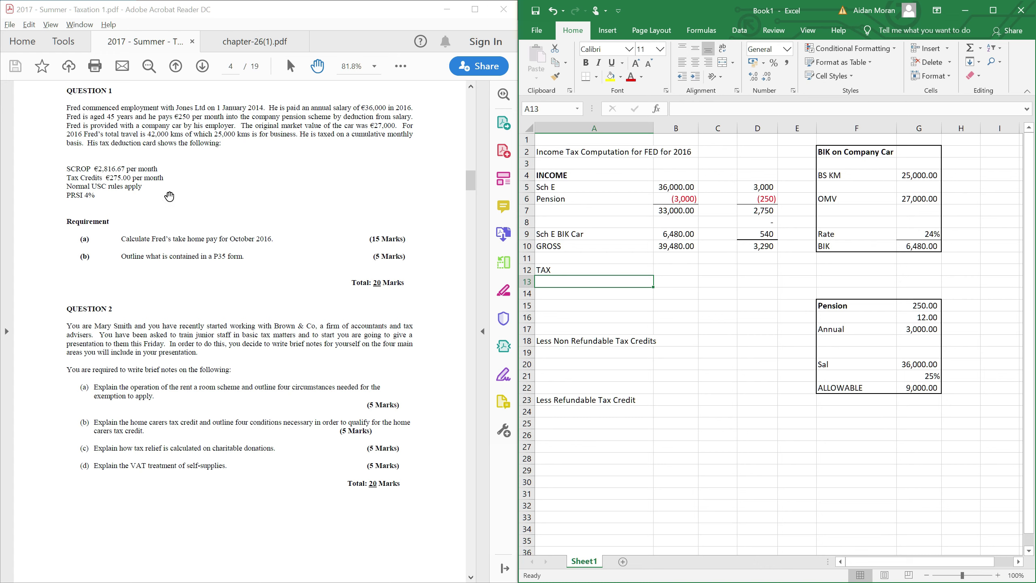
# Step: Label A13 "€2,816.67 X 20%" and calculate the standard-rate tax in D13 as 2816.67*20%
pyautogui.write('€2,816')
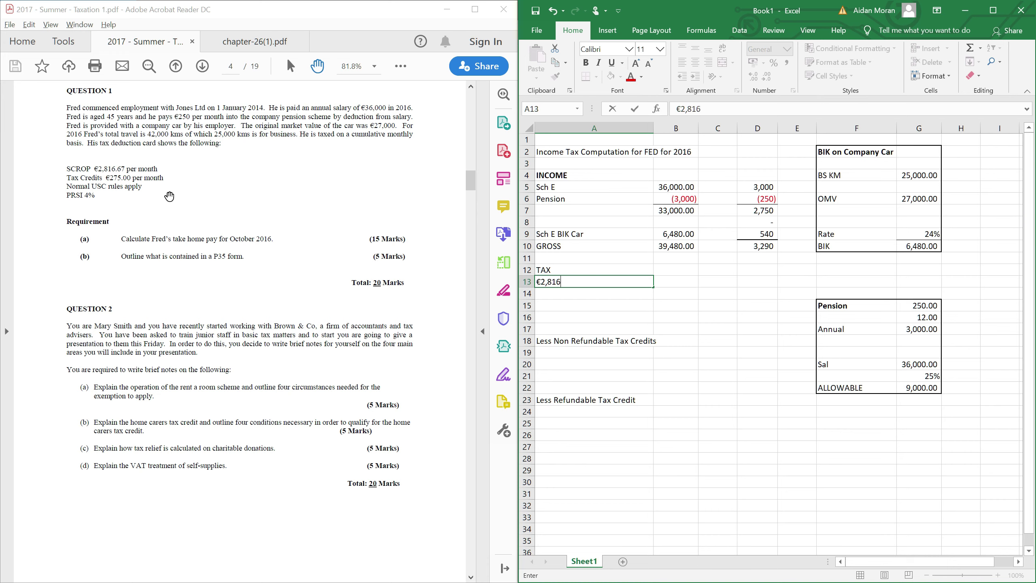
pyautogui.write('.67 X 20%')
pyautogui.press('Tab')
pyautogui.press('Tab')
pyautogui.press('Tab')
pyautogui.write('+2816.')
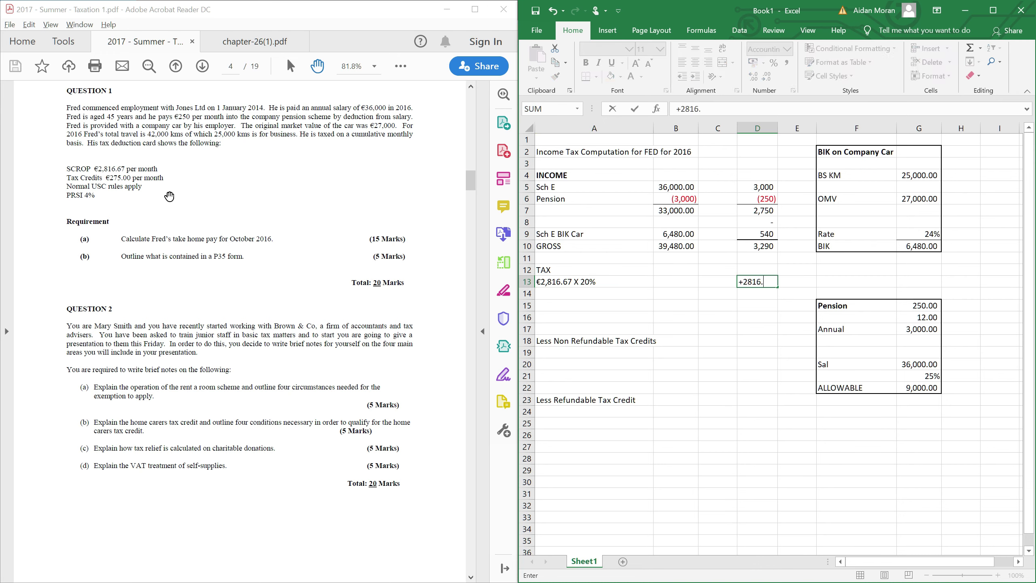
pyautogui.write('67*20%')
pyautogui.press('Return')
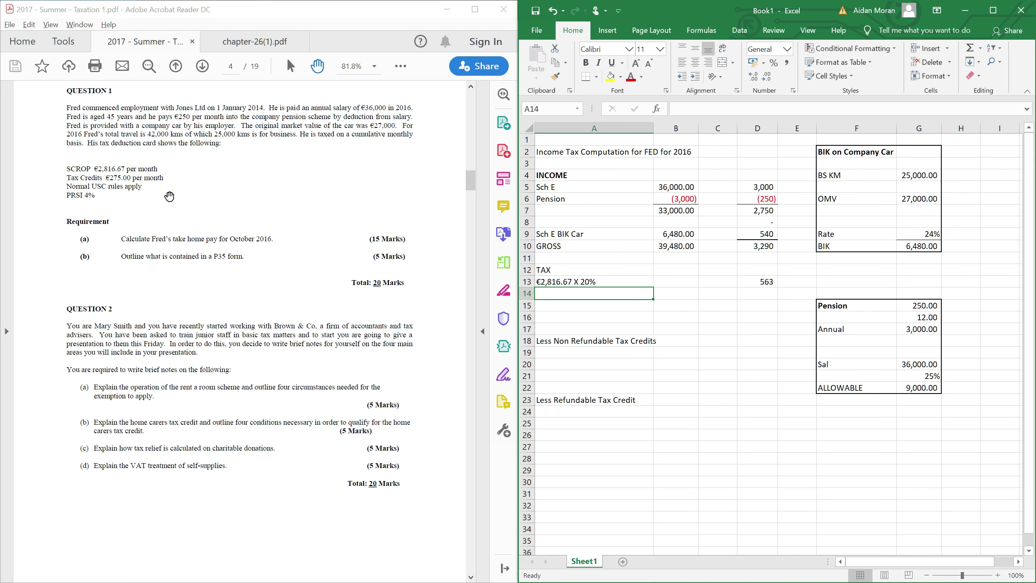
# Step: Work out the income above the standard-rate band in A14 as 3290-2816 and clear the temporary calculation
pyautogui.write('+')
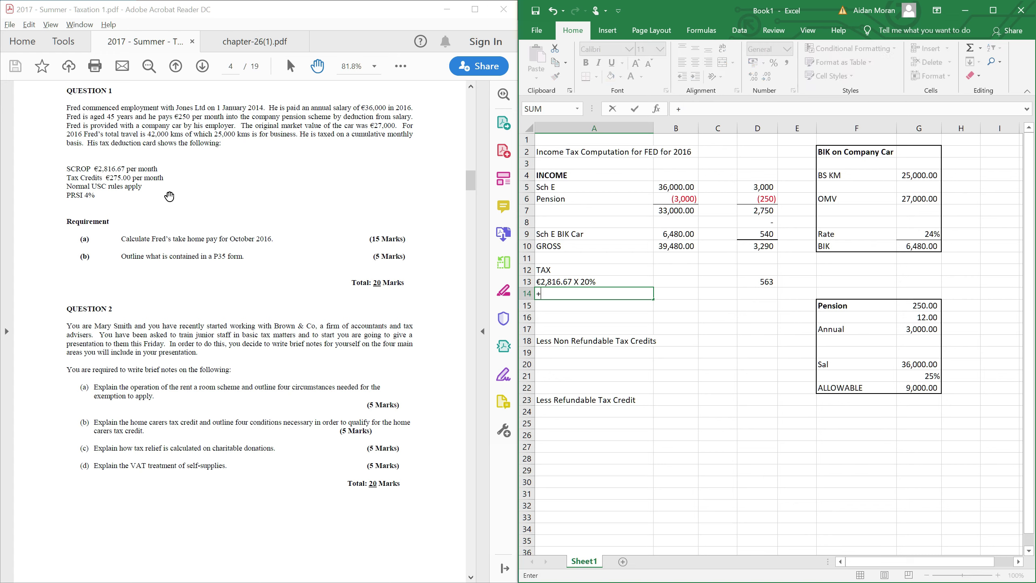
pyautogui.write('36290-2816')
pyautogui.hotkey('ctrl', 'Return')
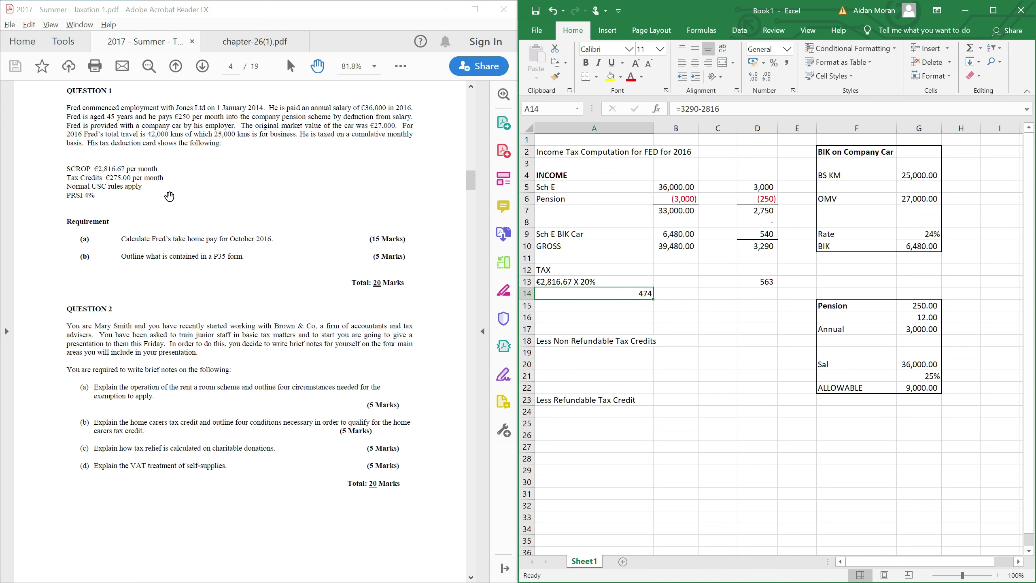
pyautogui.write('+3')
pyautogui.press('BackSpace')
pyautogui.press('BackSpace')
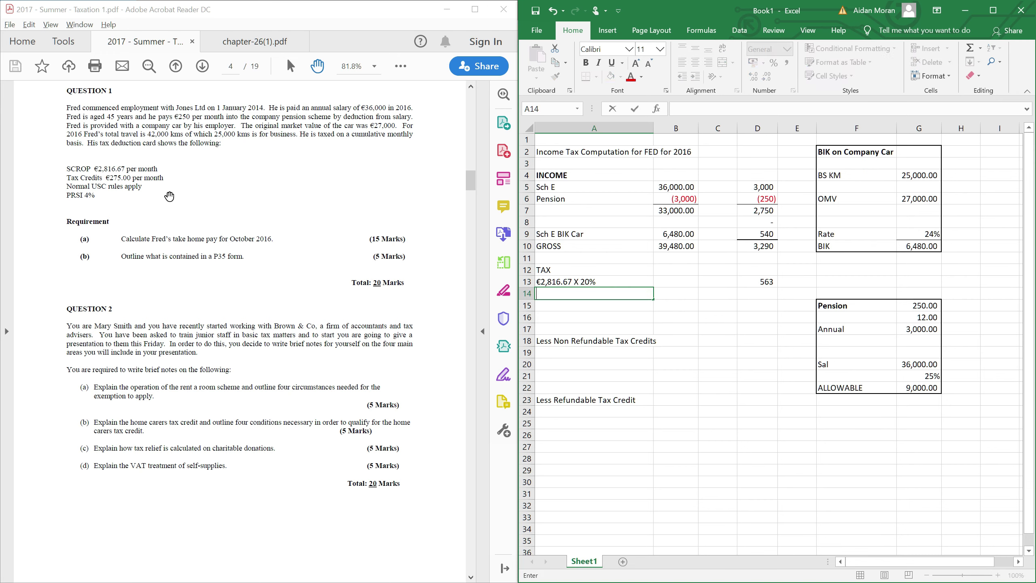
# Step: Label A14 "€474 X 40%" and calculate the higher-rate tax in D14 as 474*.4
pyautogui.write('€474 X 40%')
pyautogui.press('Tab')
pyautogui.press('Tab')
pyautogui.press('Tab')
pyautogui.write('+47')
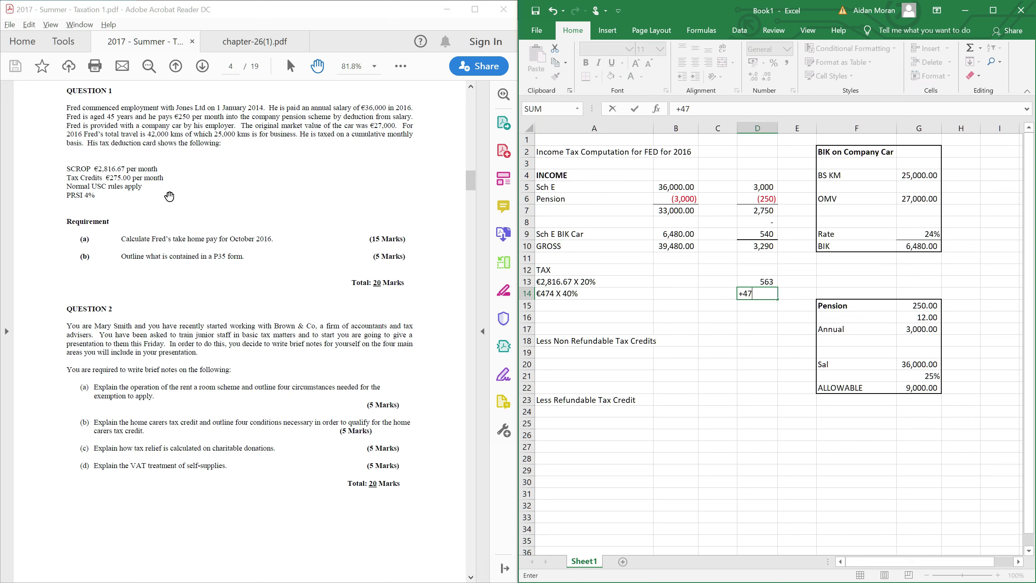
pyautogui.write('4*.4')
pyautogui.press('Return')
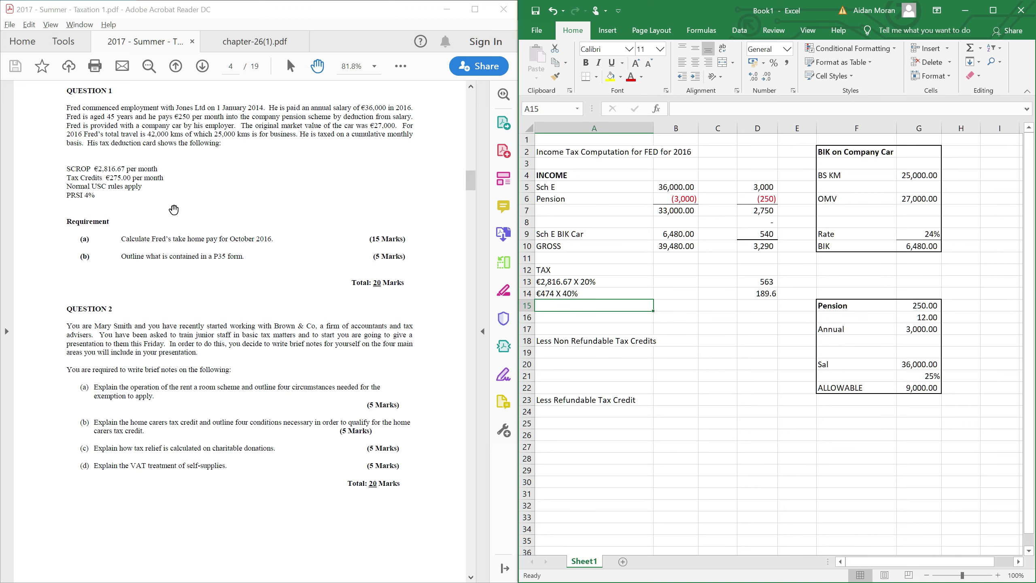
# Step: Underline D14 with a bottom border and total the two tax amounts in D15 as D14+D13
pyautogui.click(759, 297)
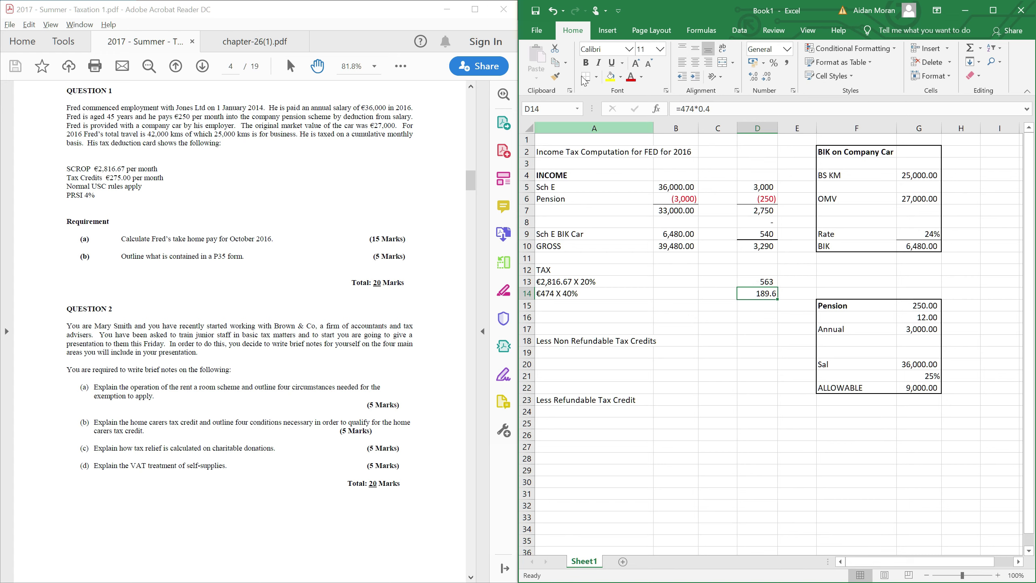
pyautogui.press('Down')
pyautogui.write('+')
pyautogui.press('Up')
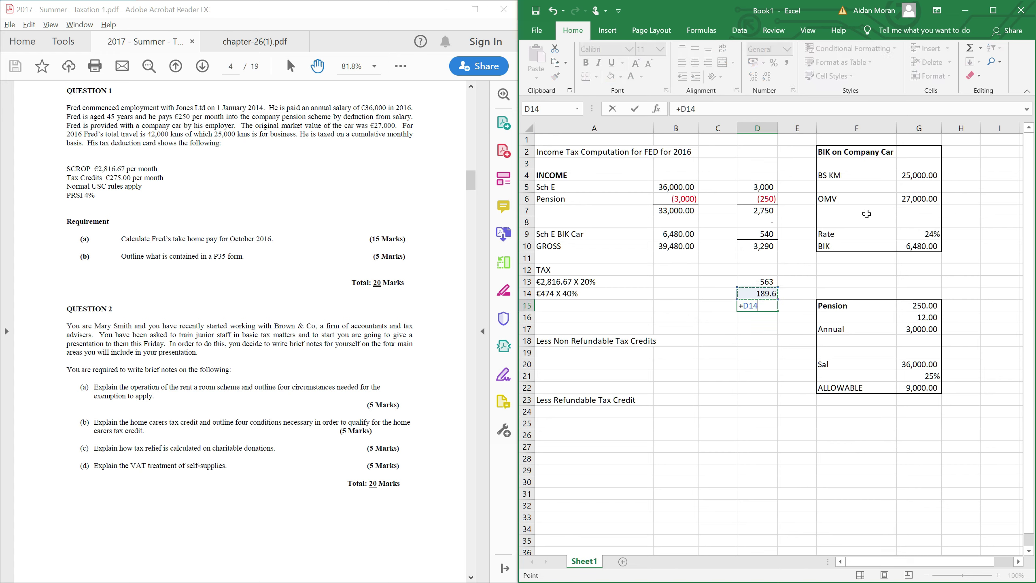
pyautogui.write('+')
pyautogui.press('Up')
pyautogui.press('Up')
pyautogui.press('Return')
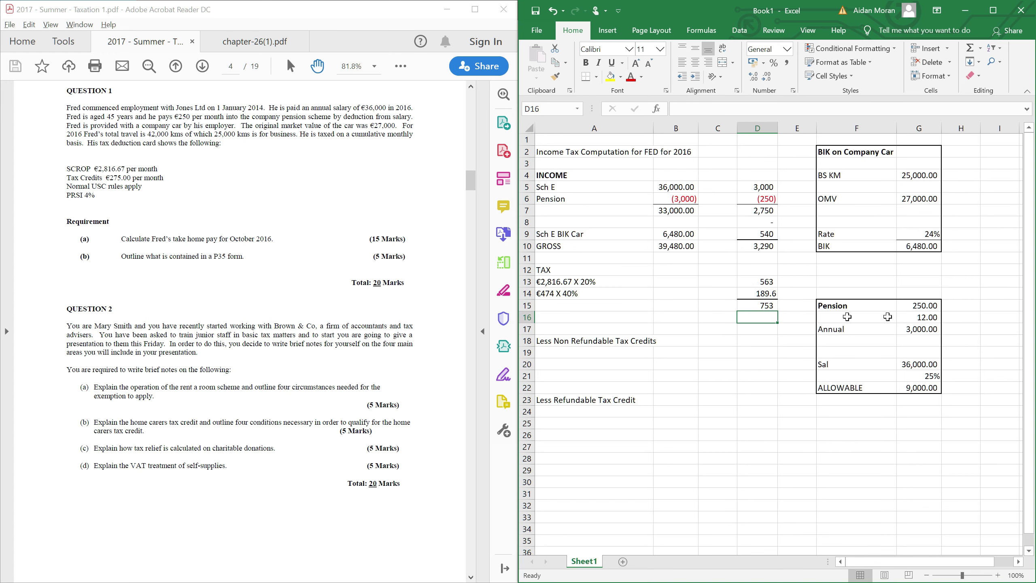
pyautogui.click(758, 340)
pyautogui.click(630, 327)
pyautogui.click(666, 362)
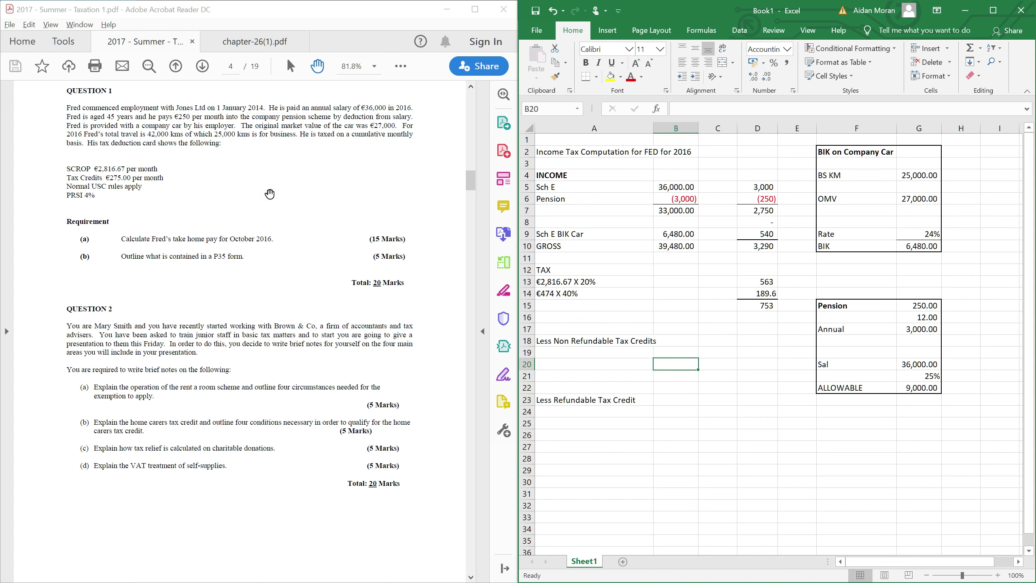
pyautogui.click(693, 341)
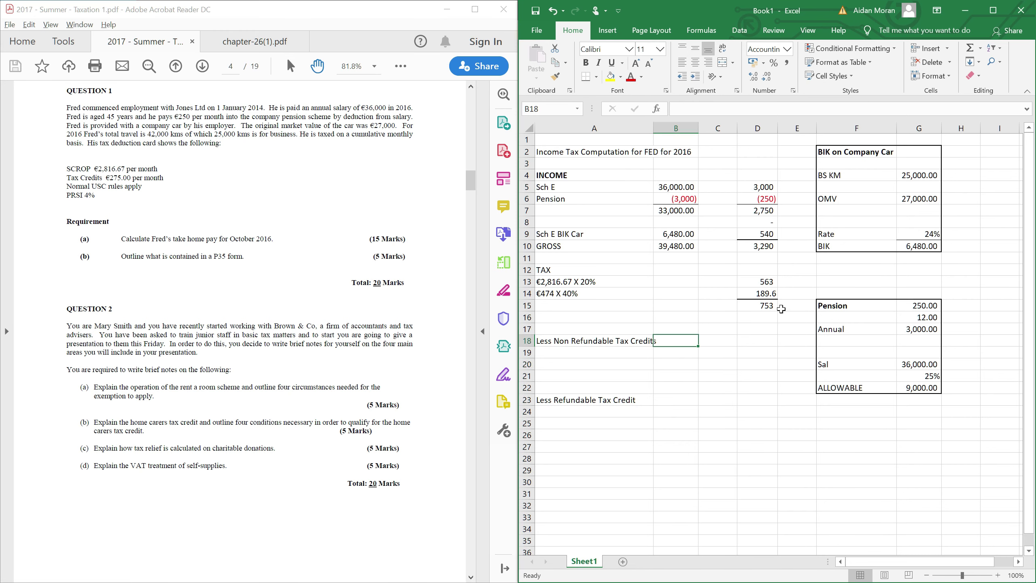
pyautogui.press('Down')
pyautogui.press('Right')
pyautogui.press('Right')
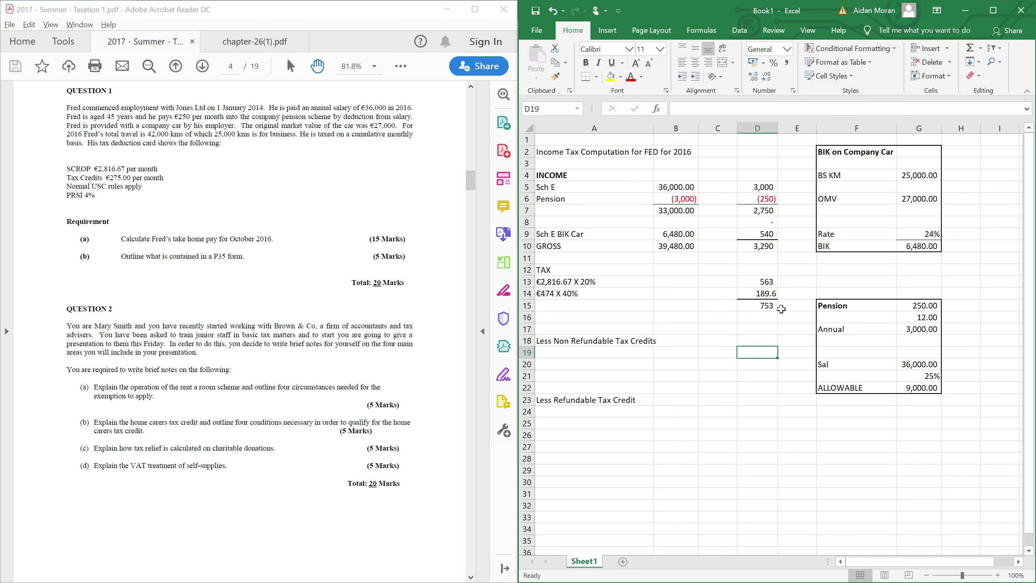
pyautogui.press('Left')
pyautogui.press('Left')
pyautogui.write('+2')
pyautogui.write('75*12')
pyautogui.press('Return')
pyautogui.press('Up')
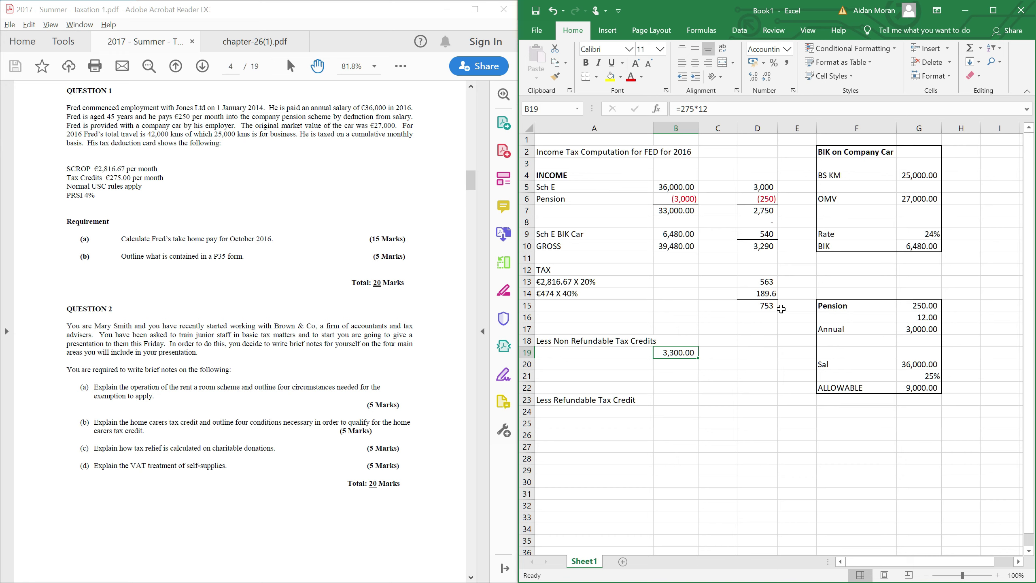
pyautogui.press('Delete')
pyautogui.press('Right')
pyautogui.press('Right')
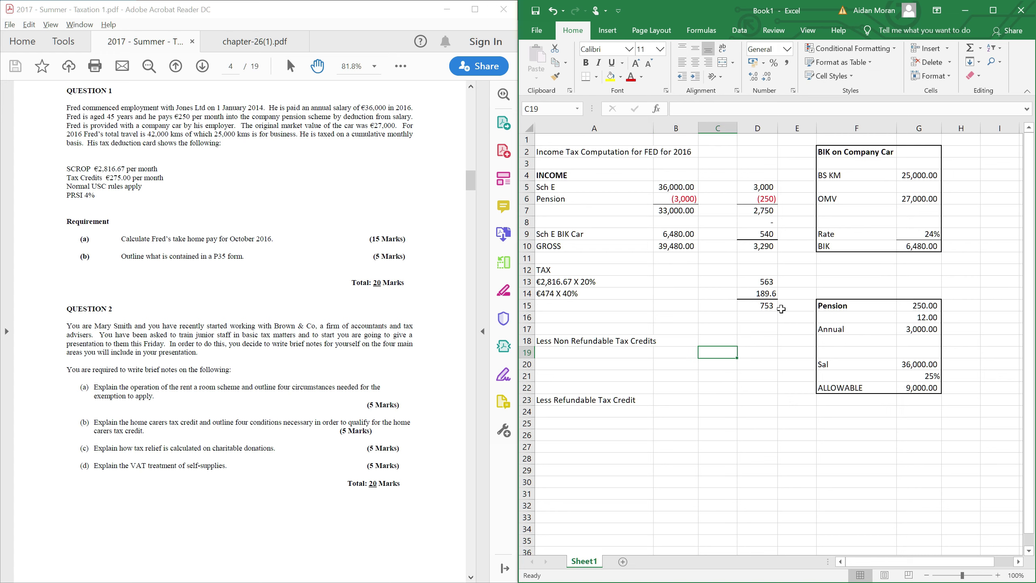
pyautogui.write('2')
pyautogui.press('Escape')
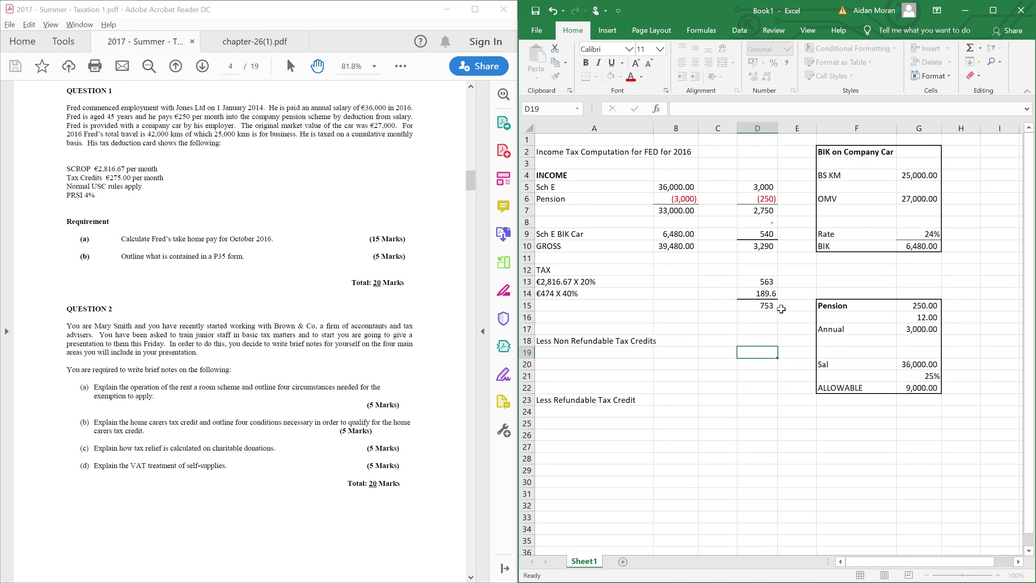
# Step: Copy the red bracketed format of D6 onto D18 and enter -275 there as the monthly non-refundable tax credit
pyautogui.click(767, 200)
pyautogui.hotkey('ctrl', 'c')
pyautogui.click(757, 342)
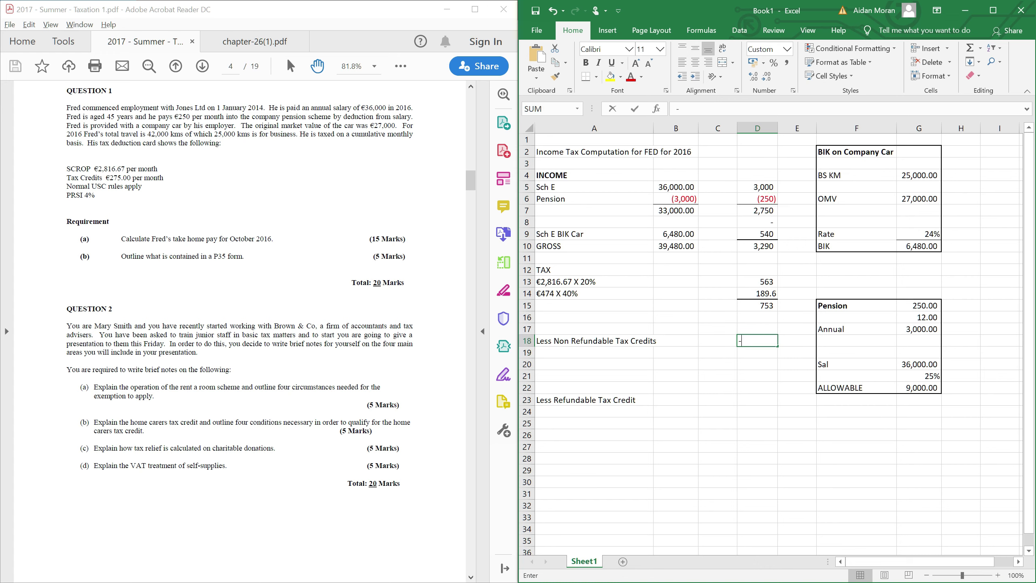
pyautogui.write('-275')
pyautogui.press('Return')
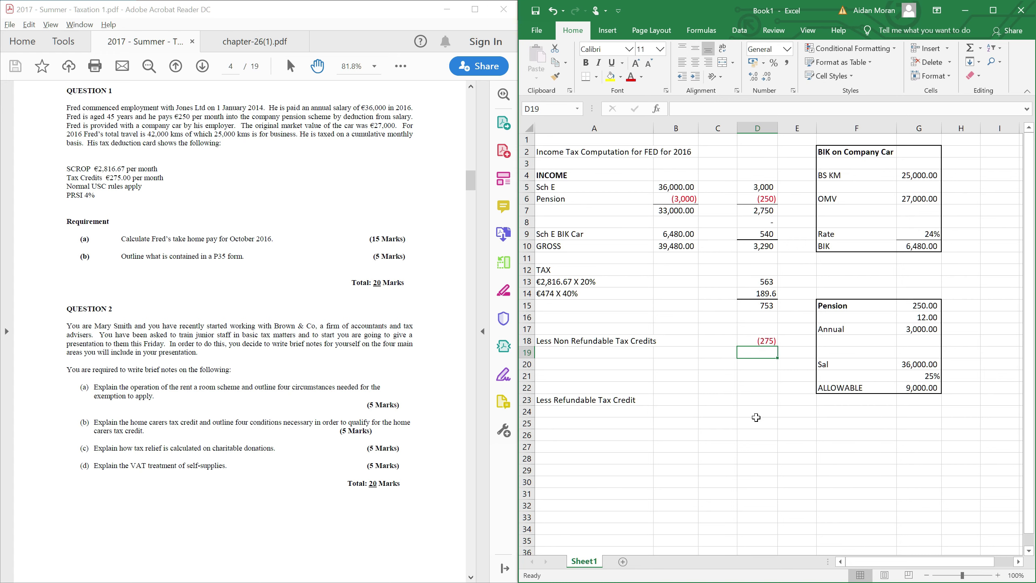
# Step: Move the "Less Refundable Tax Credit" label from A23 up to A20
pyautogui.click(742, 411)
pyautogui.click(626, 402)
pyautogui.hotkey('ctrl', 'c')
pyautogui.click(596, 363)
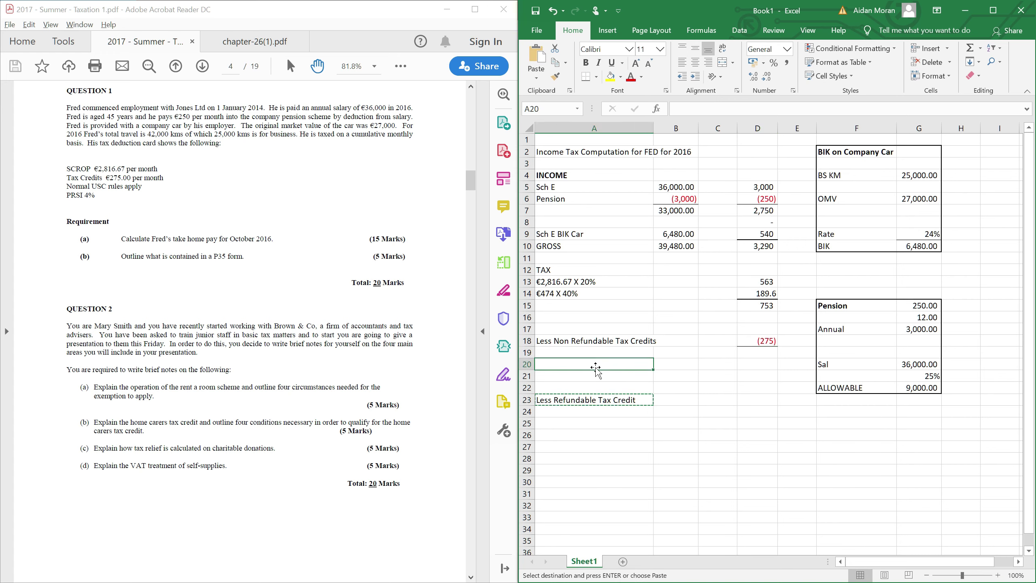
pyautogui.hotkey('ctrl', 'v')
pyautogui.click(587, 402)
pyautogui.press('Delete')
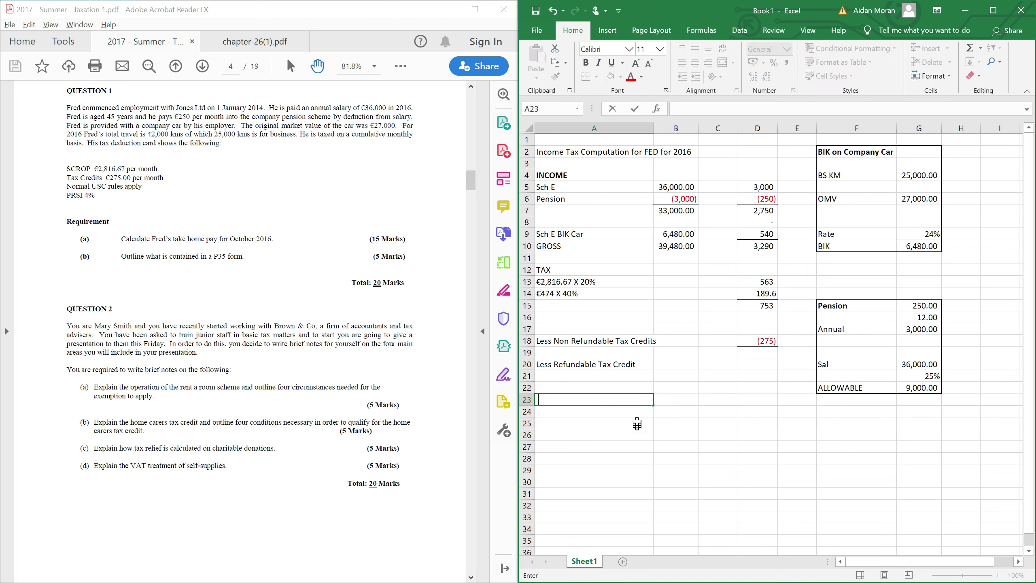
# Step: Enter 0 as the monthly refundable tax credit in D20 and give the cell a bottom border
pyautogui.click(644, 424)
pyautogui.click(724, 386)
pyautogui.click(763, 369)
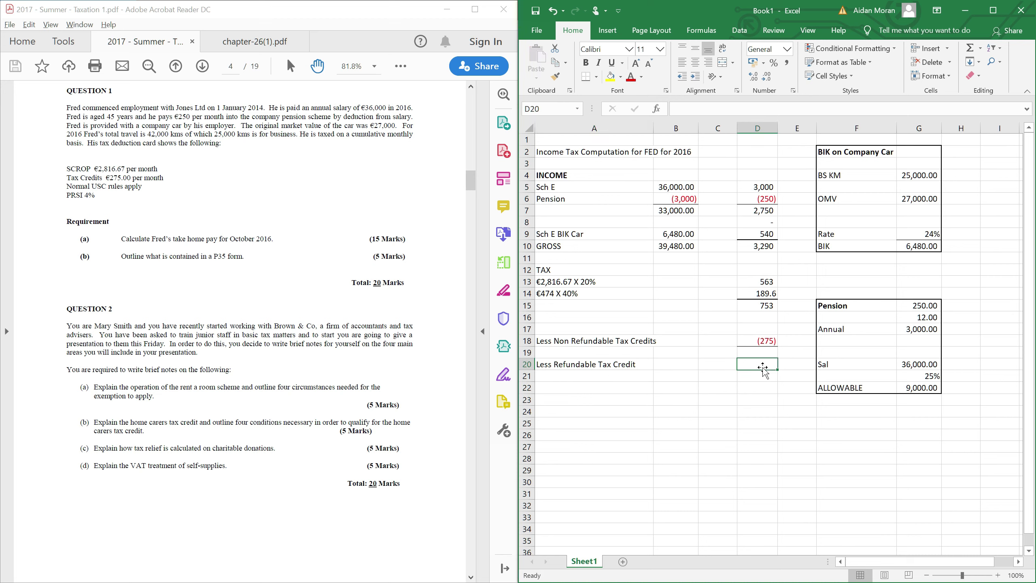
pyautogui.write('0')
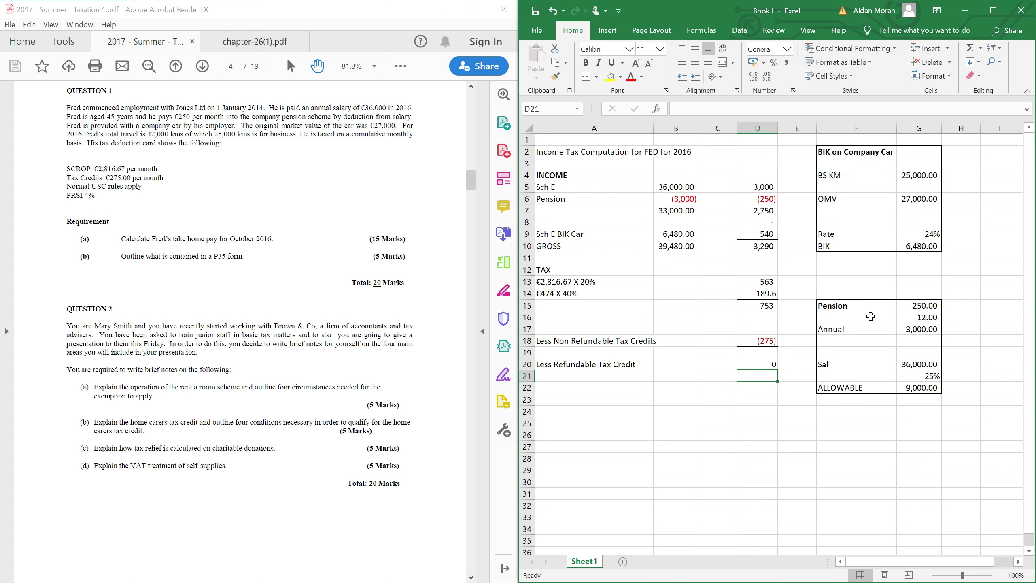
pyautogui.hotkey('ctrl', 'Return')
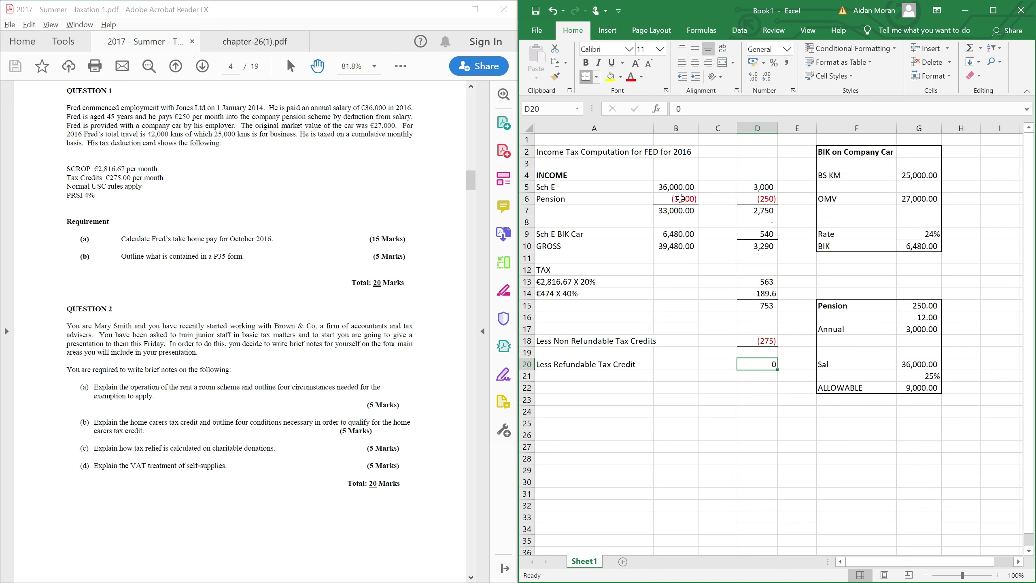
# Step: Try to calculate the monthly tax after credits in D21 as D15+D17
pyautogui.click(762, 377)
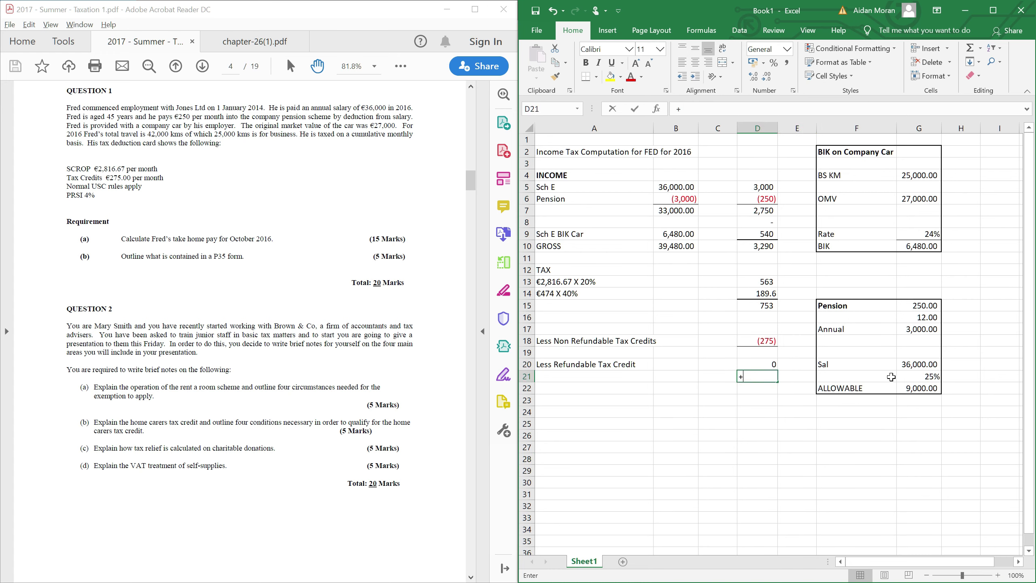
pyautogui.write('+')
pyautogui.press('Up')
pyautogui.press('Up')
pyautogui.press('Up')
pyautogui.press('Up')
pyautogui.press('Up')
pyautogui.press('Up')
pyautogui.write('-')
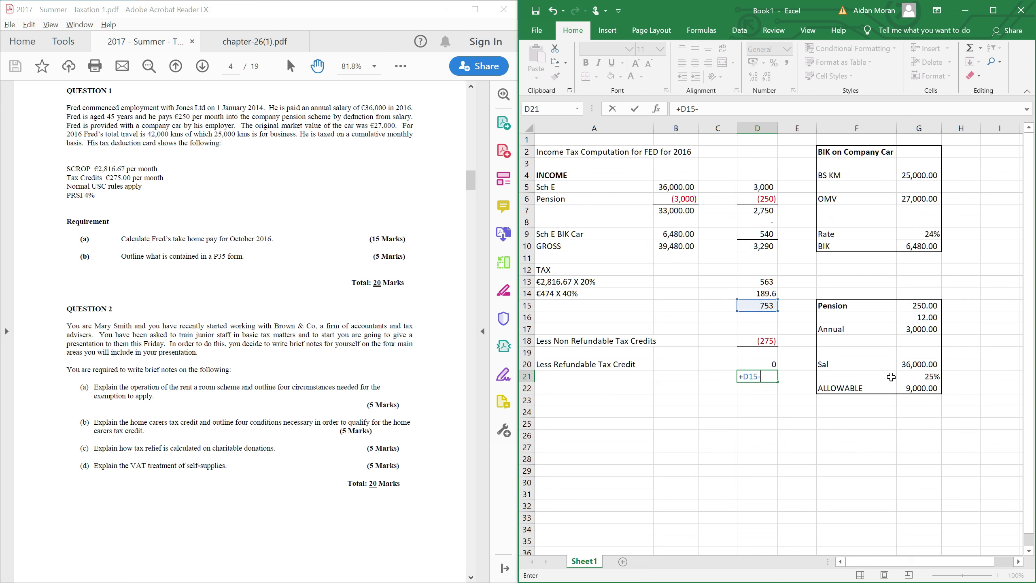
pyautogui.press('Up')
pyautogui.press('BackSpace')
pyautogui.press('BackSpace')
pyautogui.press('BackSpace')
pyautogui.press('BackSpace')
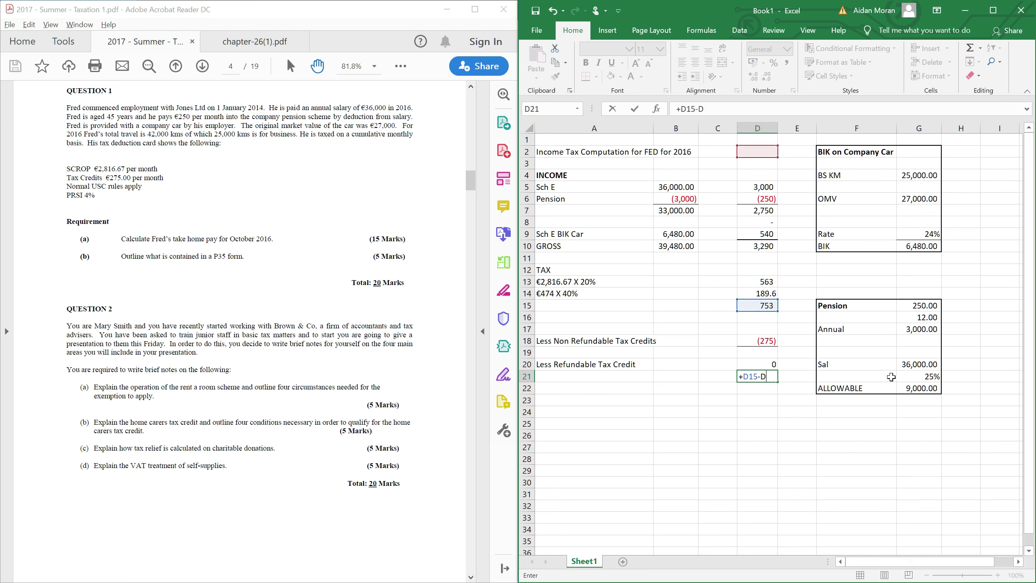
pyautogui.write('+')
pyautogui.press('Up')
pyautogui.press('Up')
pyautogui.press('Up')
pyautogui.press('Up')
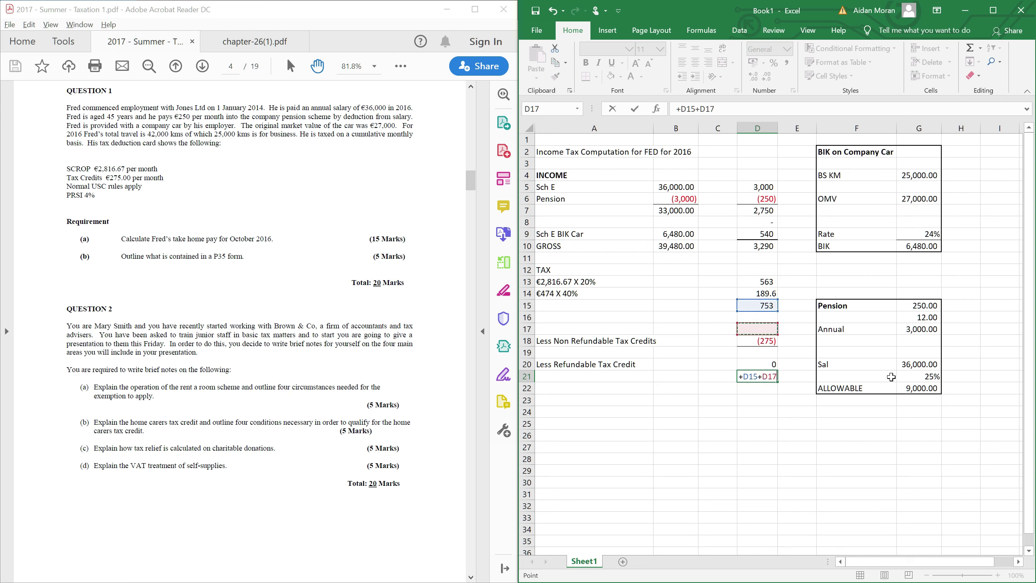
pyautogui.press('Return')
pyautogui.press('Up')
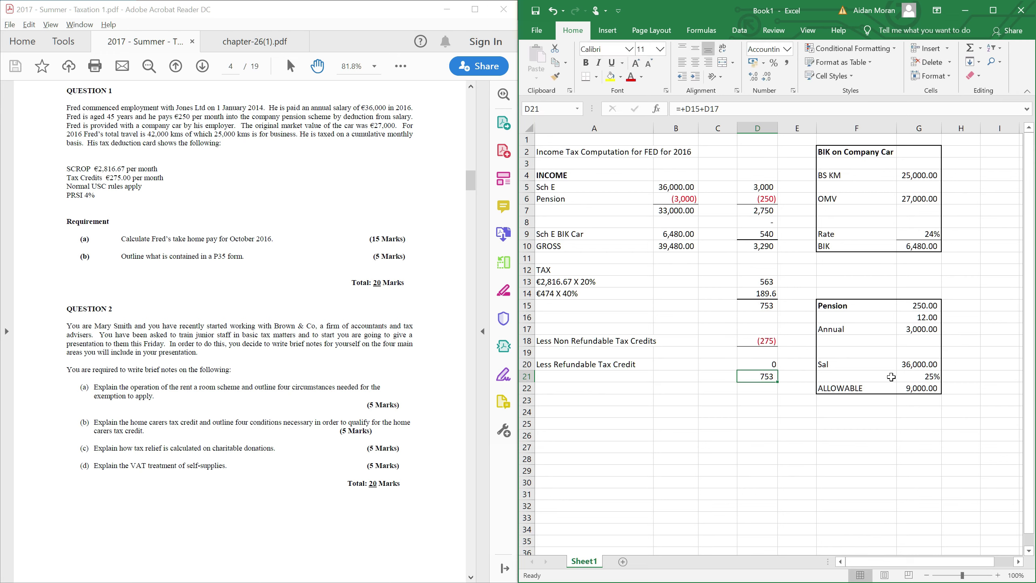
# Step: Replace the D21 formula with D15+D18 to deduct the non-refundable tax credit from the monthly tax
pyautogui.press('Left')
pyautogui.press('Right')
pyautogui.write('+')
pyautogui.press('Up')
pyautogui.press('Up')
pyautogui.press('Up')
pyautogui.press('Up')
pyautogui.press('Up')
pyautogui.press('Up')
pyautogui.write('+')
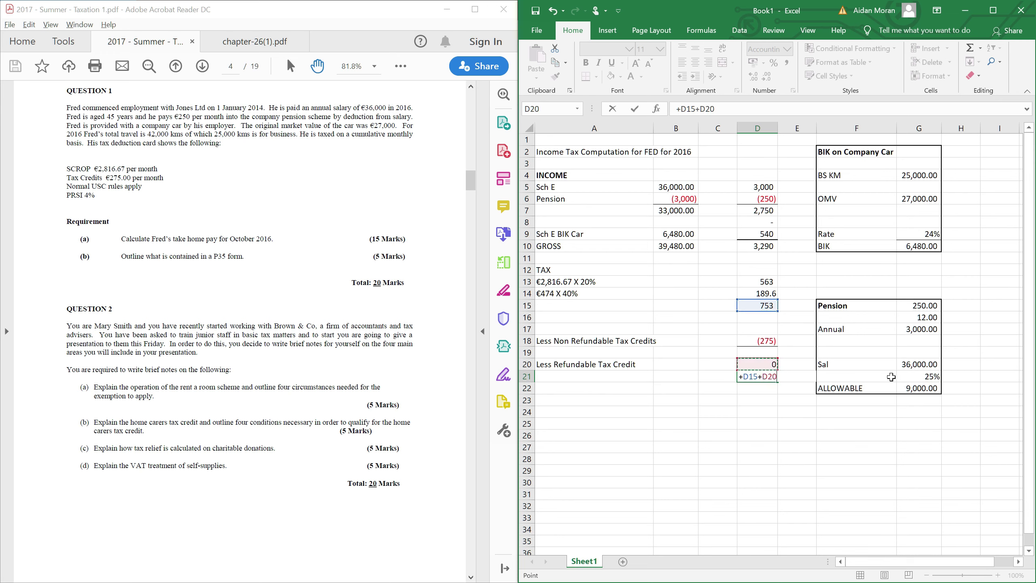
pyautogui.press('Up')
pyautogui.press('Up')
pyautogui.press('Up')
pyautogui.press('Return')
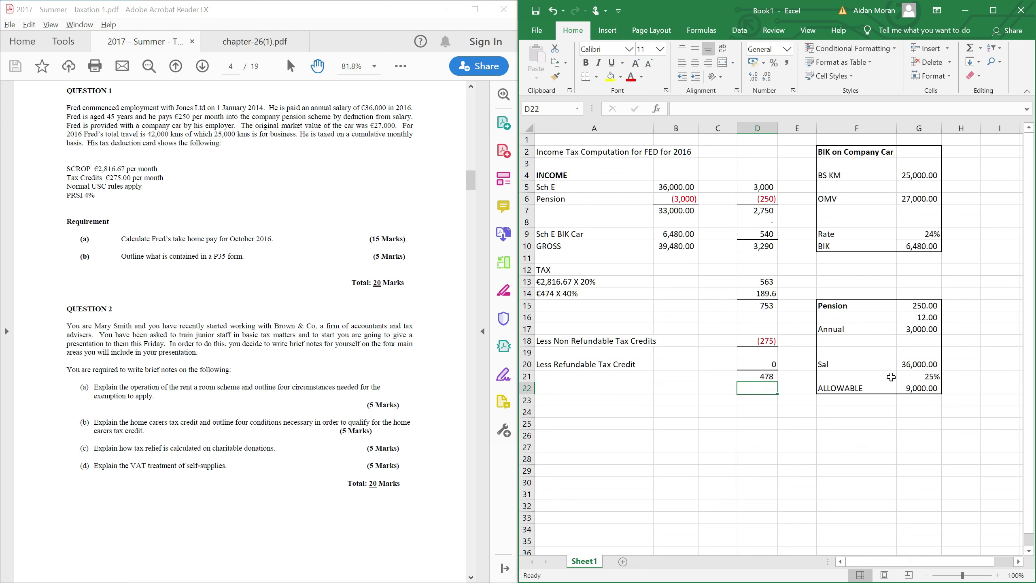
# Step: Label the net tax row "PAYE DUE" in A21
pyautogui.press('Left')
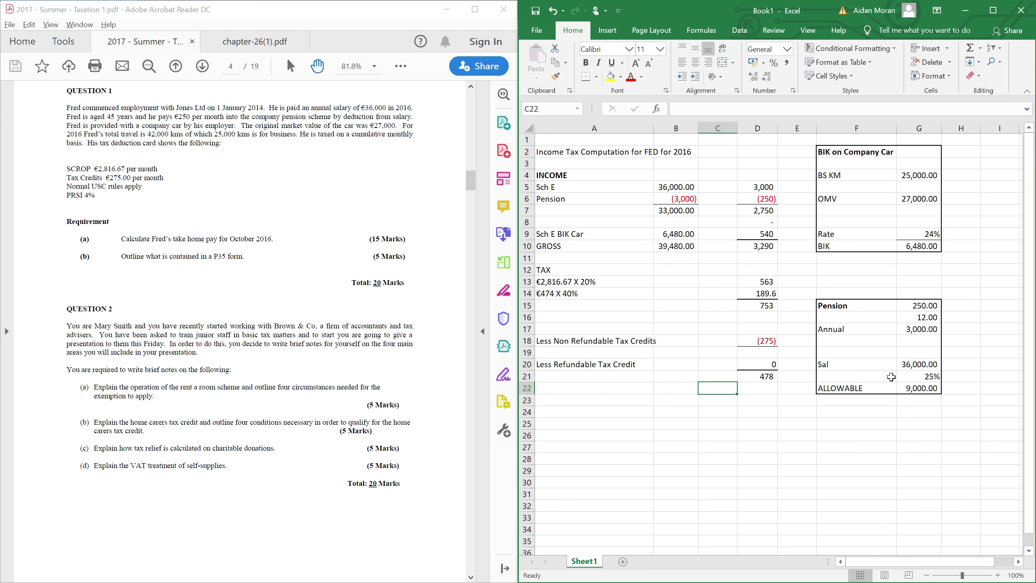
pyautogui.press('Up')
pyautogui.press('Left')
pyautogui.press('Left')
pyautogui.write('PAYE DUE')
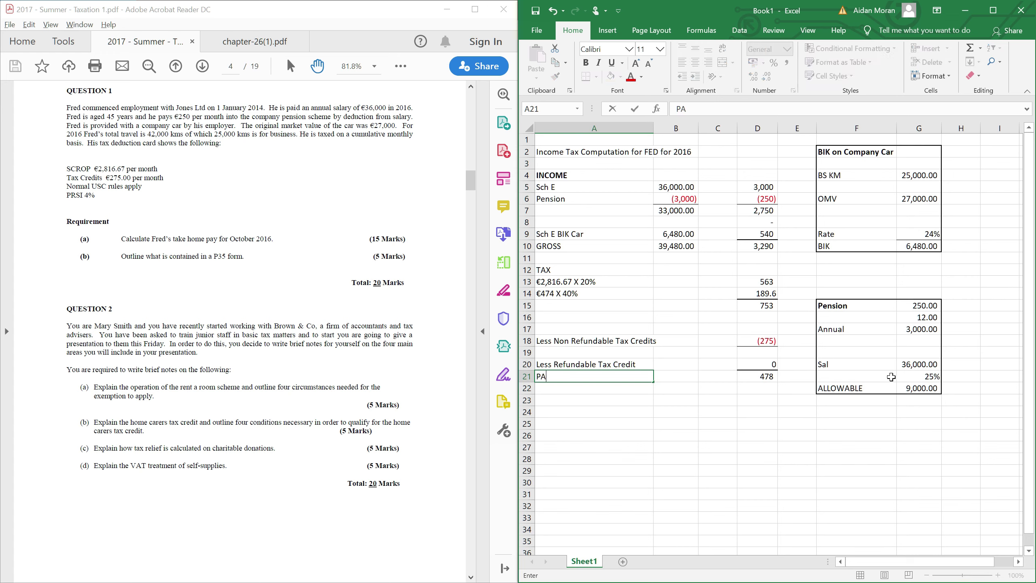
# Step: Make the PAYE DUE label in A21 bold and enter the label "PRSI" in A23
pyautogui.press('Return')
pyautogui.press('Up')
pyautogui.hotkey('ctrl', 'b')
pyautogui.press('Down')
pyautogui.press('Down')
pyautogui.write('PRSI')
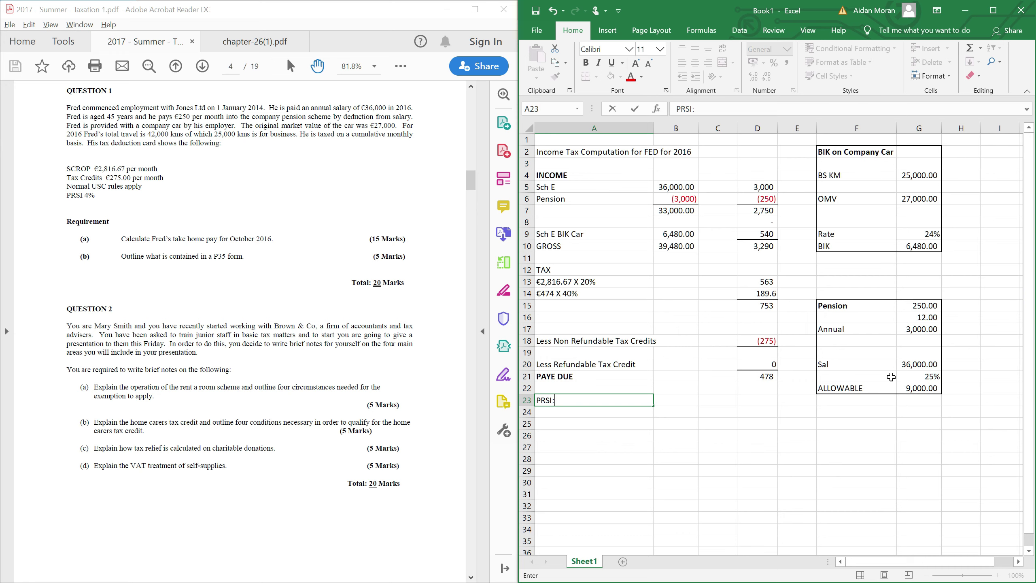
pyautogui.write(':')
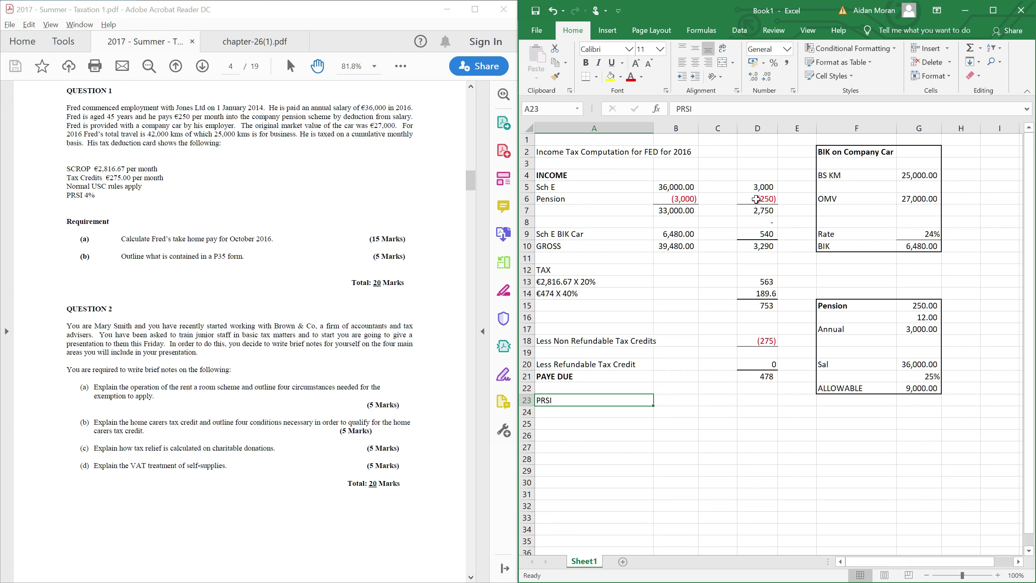
# Step: Add the monthly salary in D5 and the monthly car BIK in D9 with a formula in D23
pyautogui.press('Right')
pyautogui.press('Right')
pyautogui.press('Right')
pyautogui.write('+')
pyautogui.press('Up')
pyautogui.press('Up')
pyautogui.press('Up')
pyautogui.press('Up')
pyautogui.press('Up')
pyautogui.press('Up')
pyautogui.press('Up')
pyautogui.press('Up')
pyautogui.press('Up')
pyautogui.press('Up')
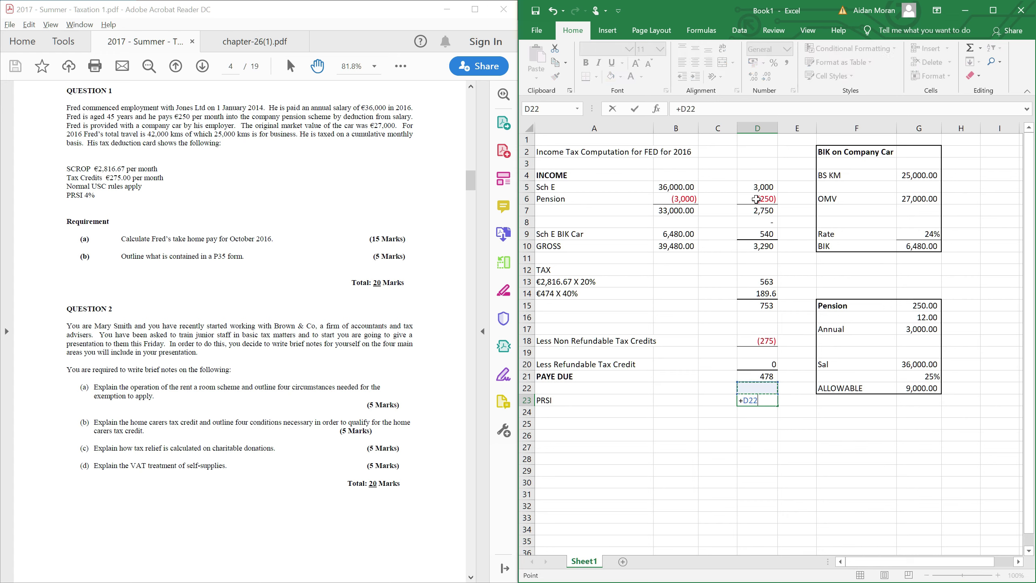
pyautogui.press('Up')
pyautogui.press('Up')
pyautogui.press('Up')
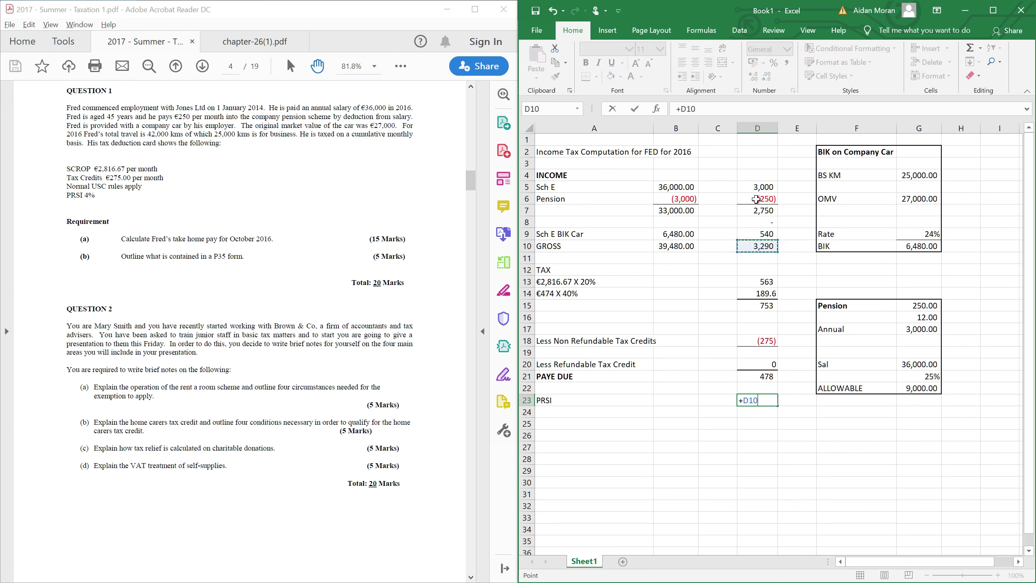
pyautogui.press('Up')
pyautogui.press('Up')
pyautogui.press('Up')
pyautogui.press('Up')
pyautogui.press('Up')
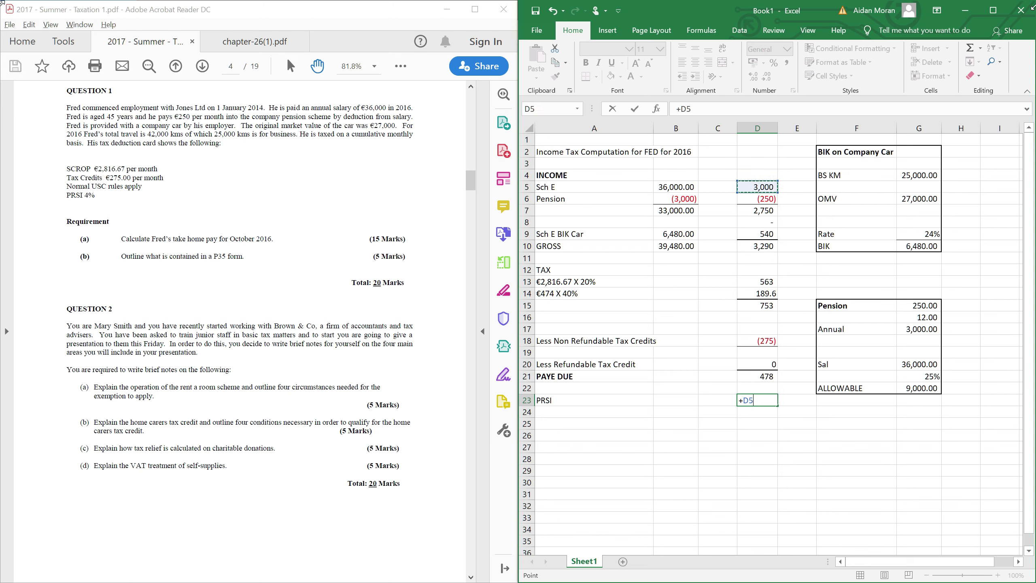
pyautogui.write('+')
pyautogui.press('Up')
pyautogui.press('Up')
pyautogui.press('Up')
pyautogui.press('Up')
pyautogui.press('Up')
pyautogui.press('Up')
pyautogui.press('Up')
pyautogui.press('Up')
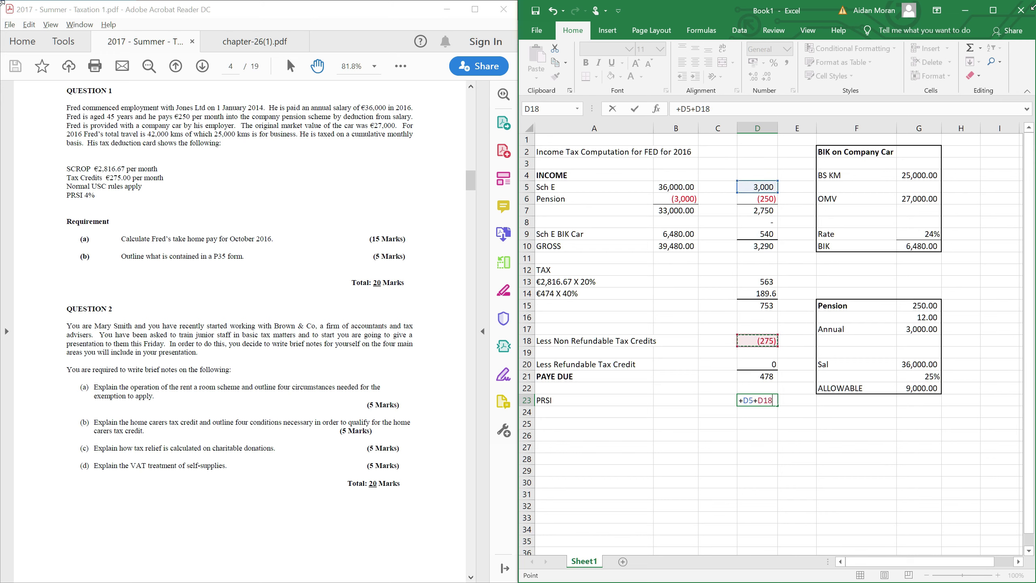
pyautogui.press('Up')
pyautogui.press('Up')
pyautogui.press('Up')
pyautogui.press('Up')
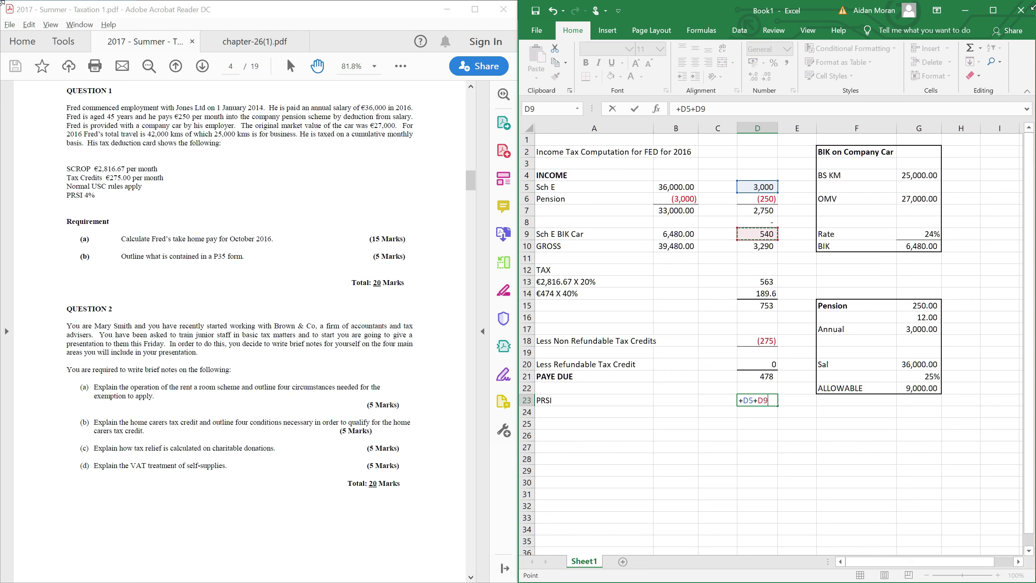
pyautogui.press('Escape')
# Step: Calculate the monthly PRSI in D23 with the formula +3540*4%
pyautogui.write('+35')
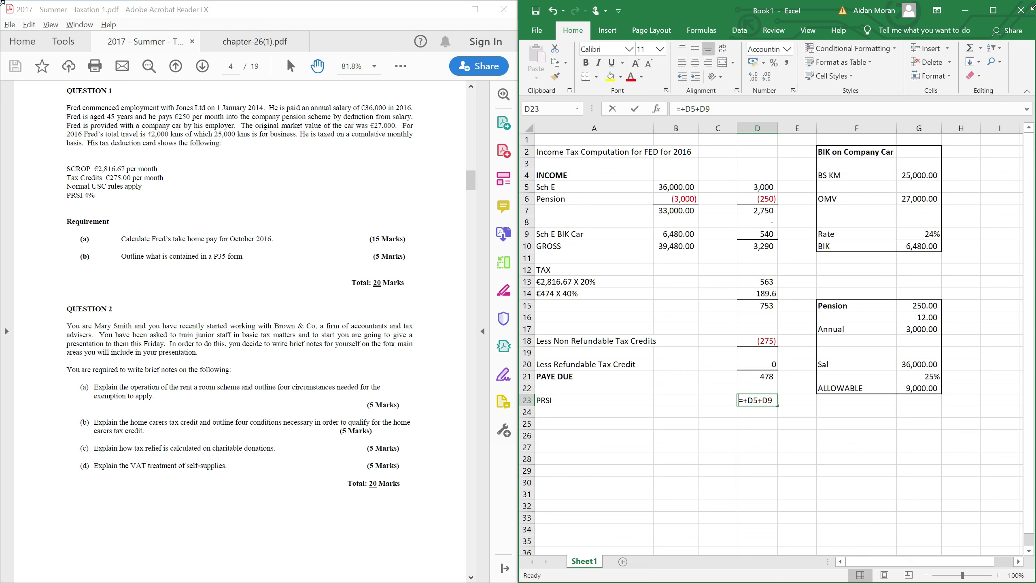
pyautogui.write('50*4%')
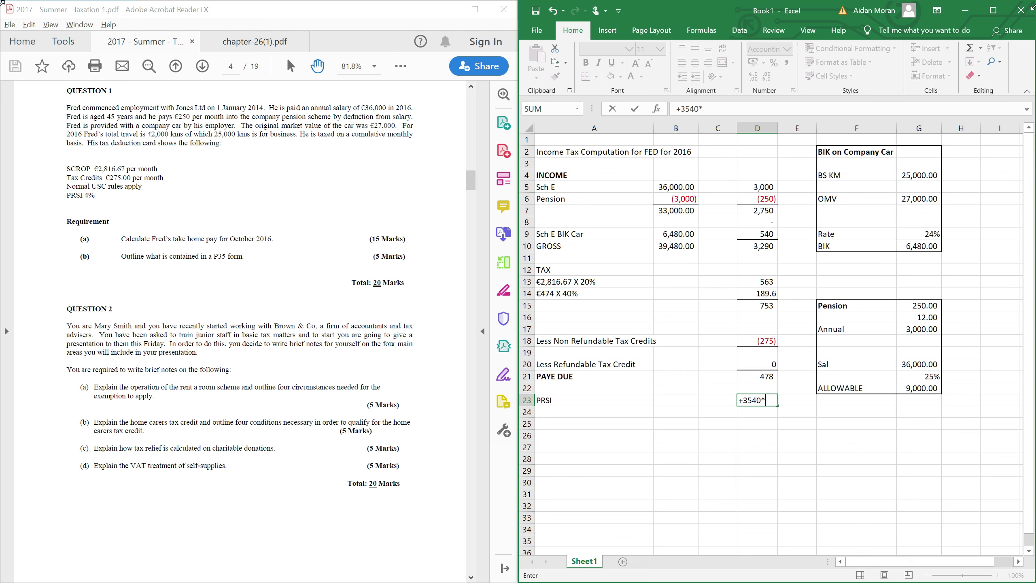
pyautogui.press('Return')
# Step: Extend the PRSI label in A23 to read "PRSI (€3,540 X 20%)"
pyautogui.press('Up')
pyautogui.press('Up')
pyautogui.press('Left')
pyautogui.press('Left')
pyautogui.press('Left')
pyautogui.press('Down')
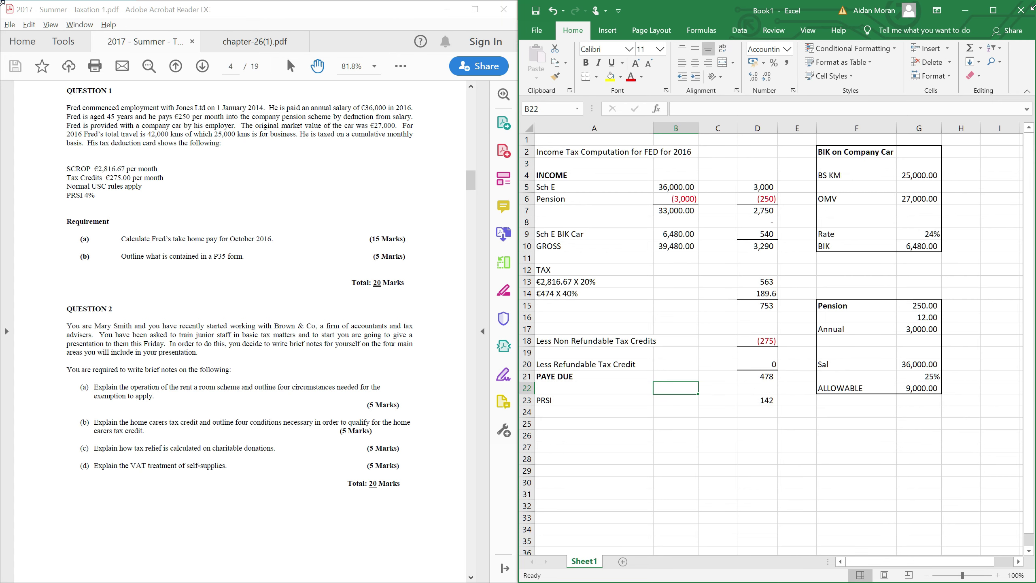
pyautogui.press('F2')
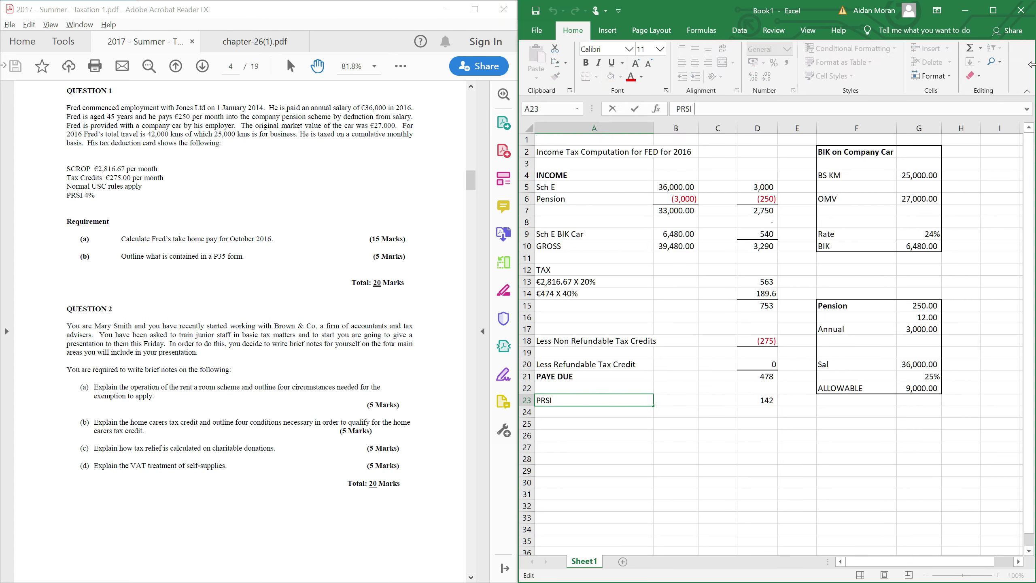
pyautogui.write('(€3,540 X 20%)')
pyautogui.press('Return')
pyautogui.press('Return')
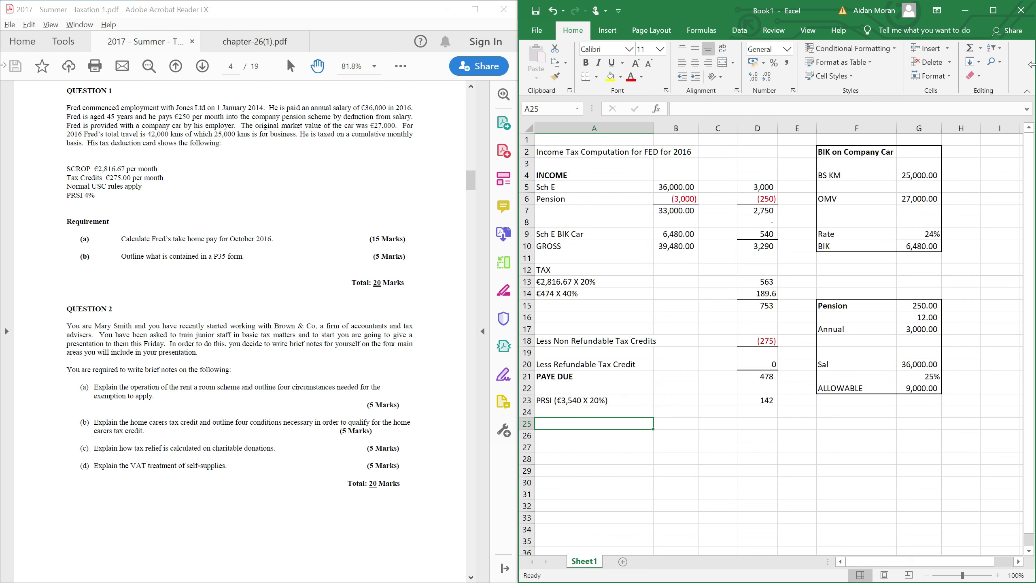
# Step: Enter the heading "USC" in A25 and make it bold
pyautogui.write('USC')
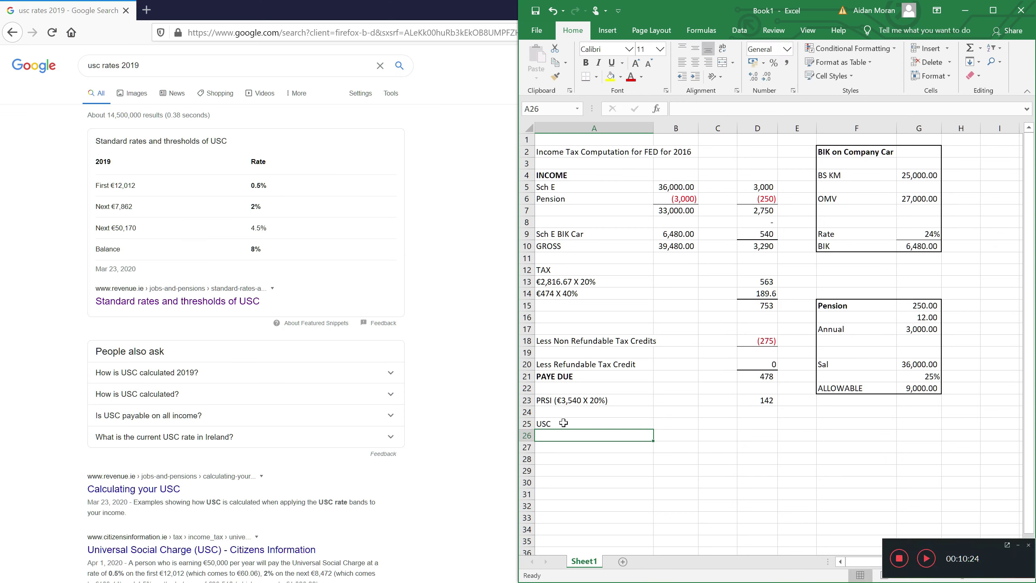
pyautogui.press('Return')
pyautogui.write('\\')
pyautogui.press('BackSpace')
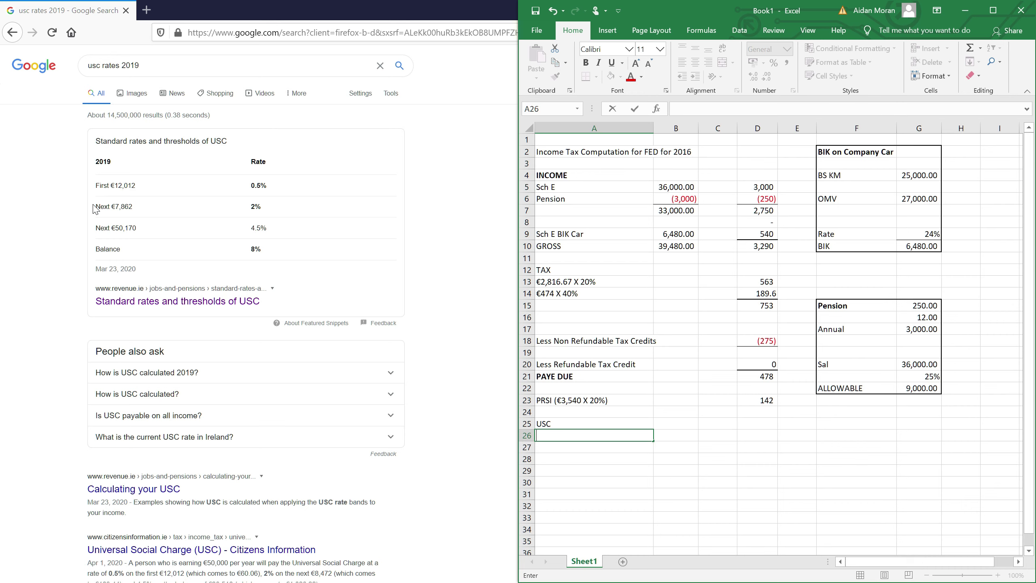
pyautogui.press('Up')
pyautogui.hotkey('ctrl', 'b')
pyautogui.press('Down')
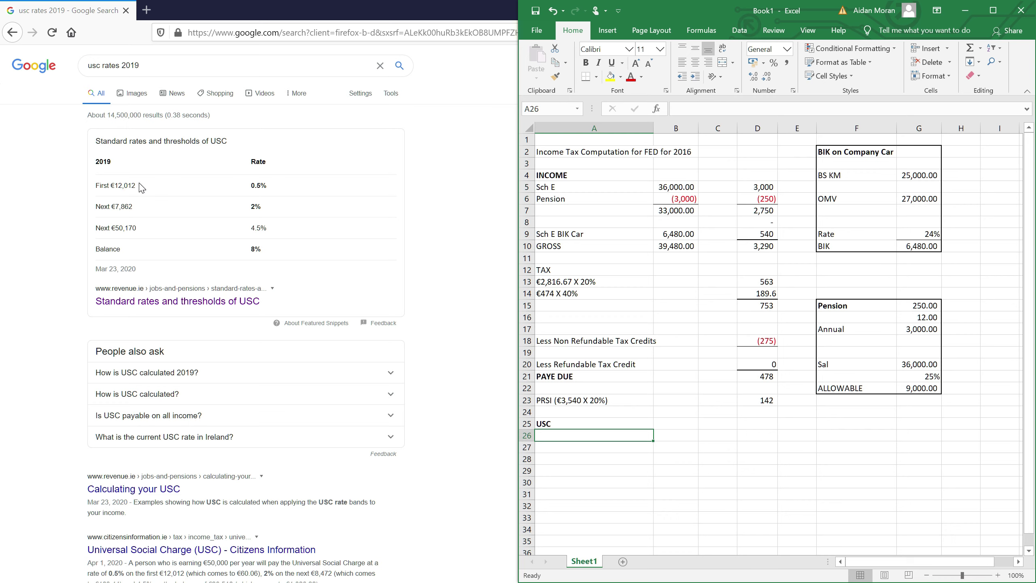
# Step: Enter the first annual USC band of 12,012 in B26 and leave A26 empty
pyautogui.write('12,1')
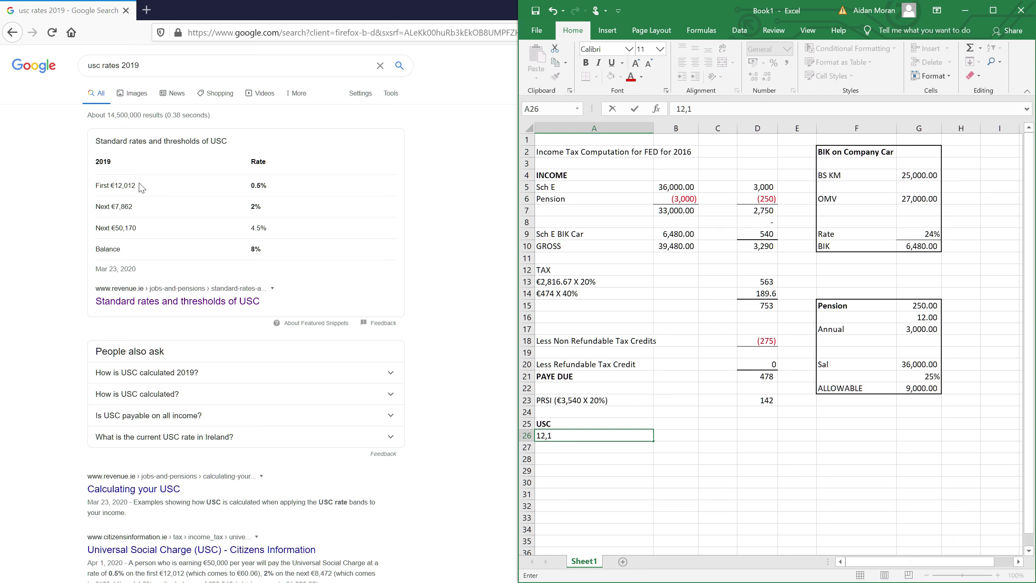
pyautogui.press('BackSpace')
pyautogui.write('012,')
pyautogui.press('Tab')
pyautogui.write('12,012')
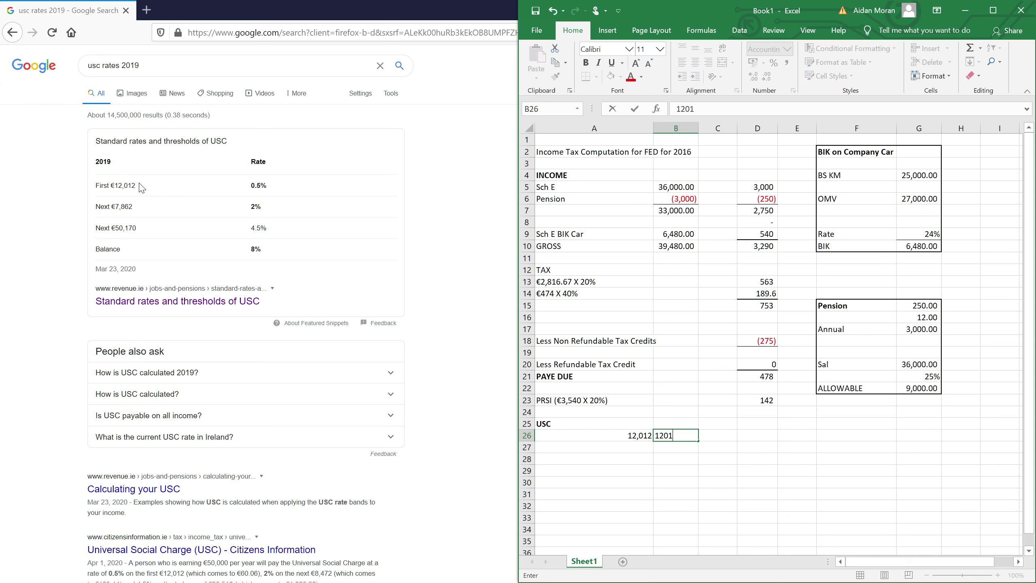
pyautogui.press('Return')
pyautogui.press('Up')
pyautogui.press('Delete')
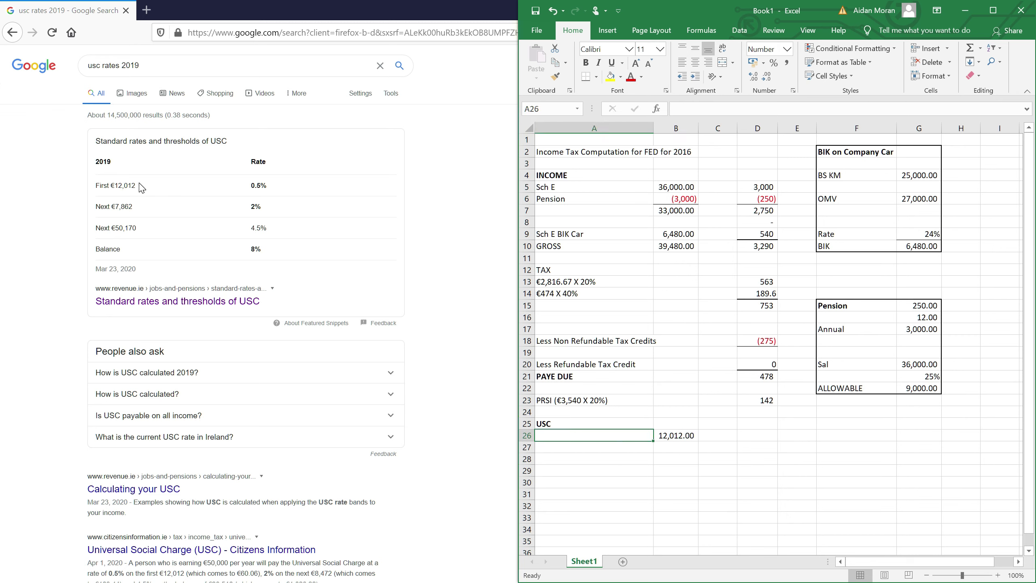
# Step: Enter 0.005 in E26 as the USC rate for the first band
pyautogui.press('Right')
pyautogui.press('Right')
pyautogui.press('Right')
pyautogui.press('Right')
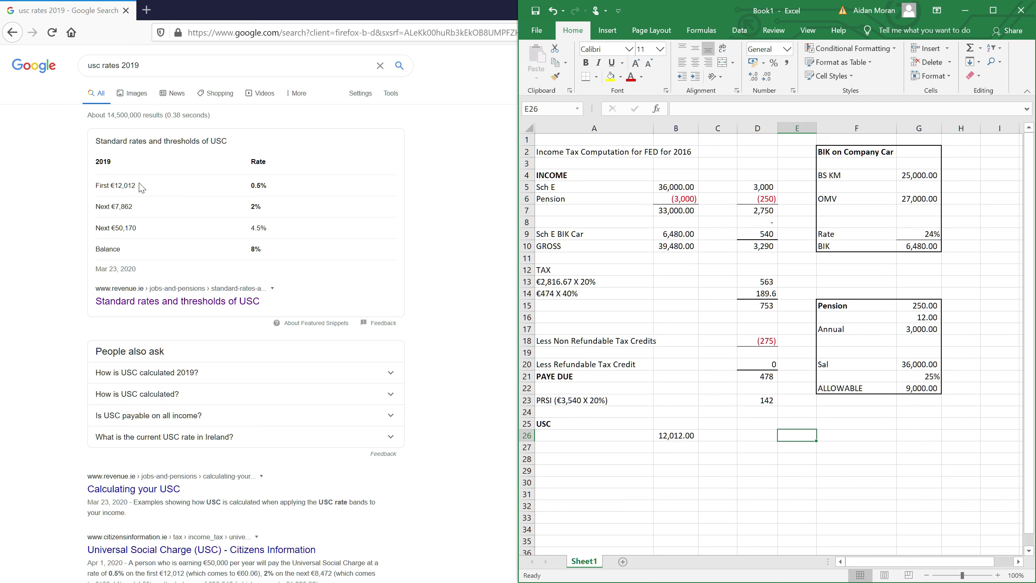
pyautogui.write('.005')
pyautogui.press('Return')
# Step: Enter the second annual USC band of 7,862 in B27, correcting any mistyped text in the cell
pyautogui.press('Up')
pyautogui.press('Left')
pyautogui.press('Left')
pyautogui.press('Left')
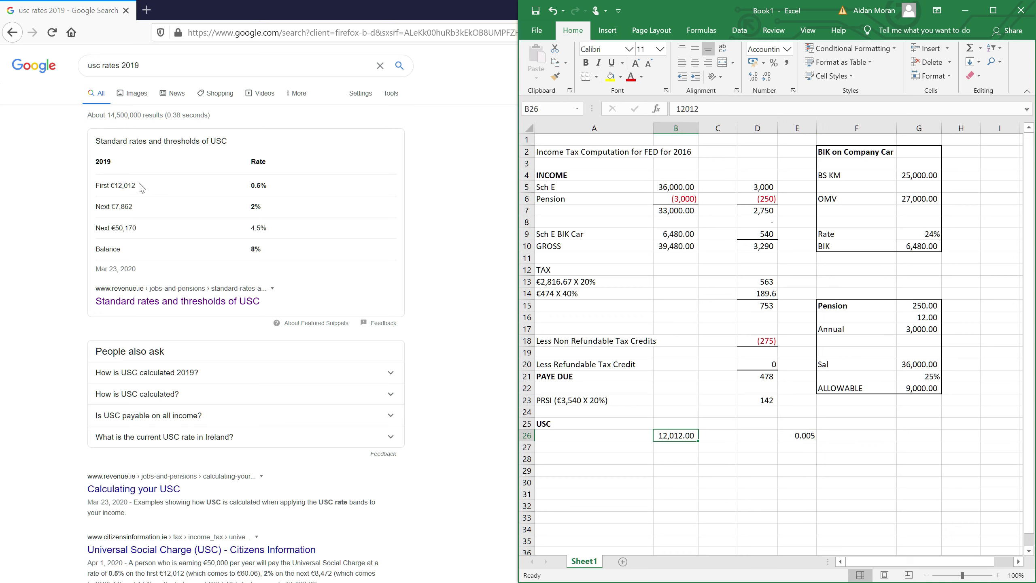
pyautogui.press('Down')
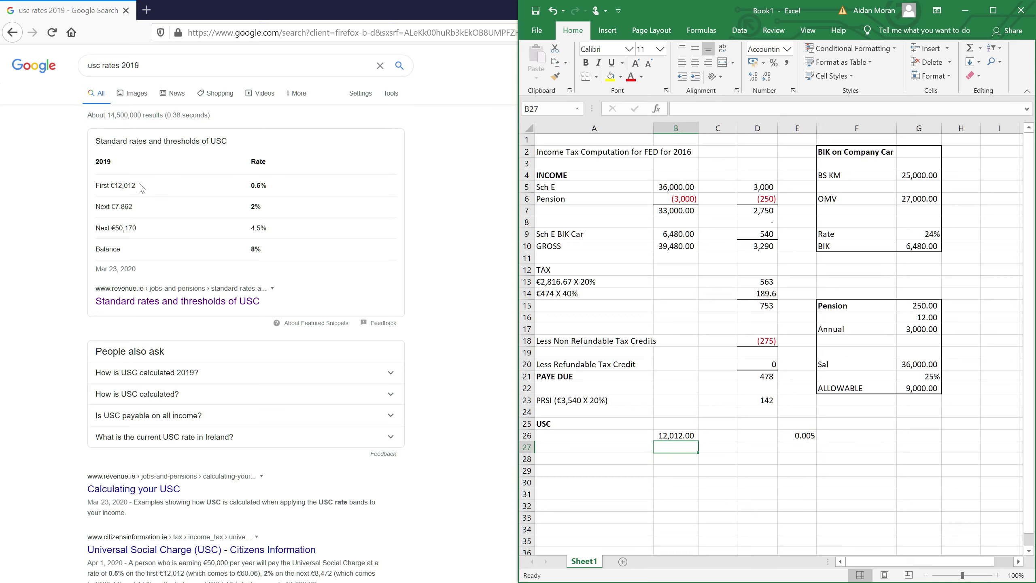
pyautogui.write('€=7')
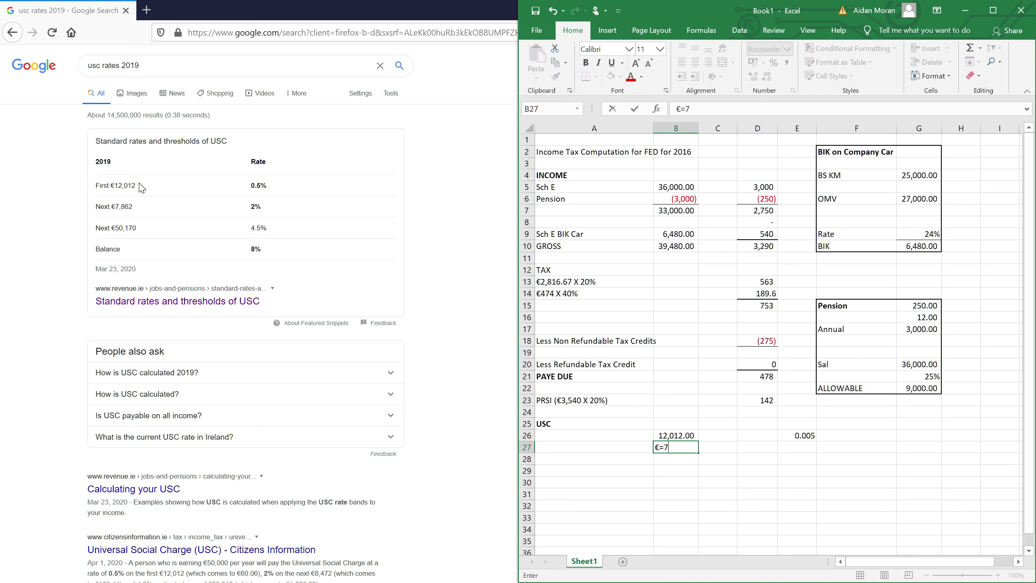
pyautogui.write('862')
pyautogui.press('Return')
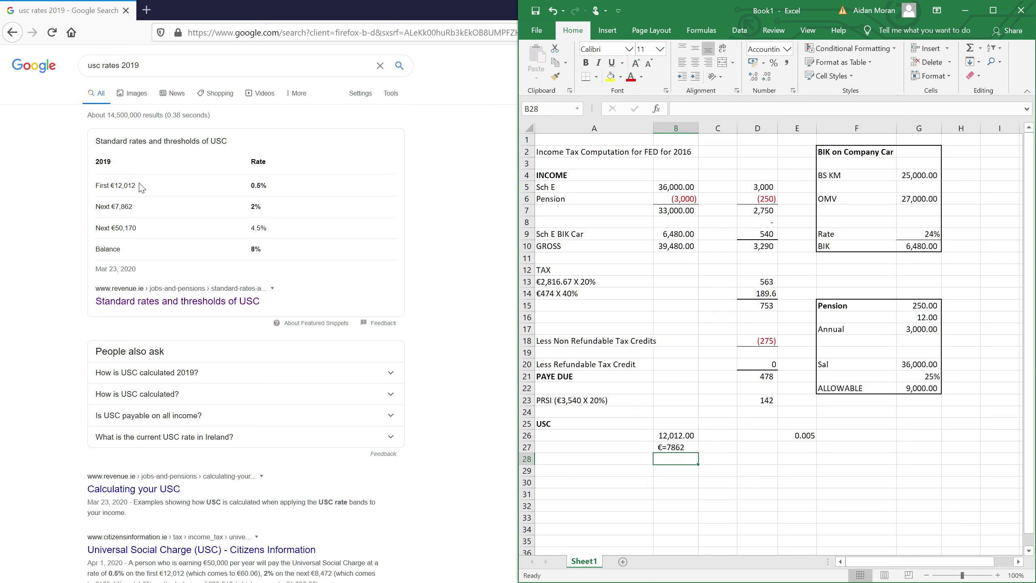
pyautogui.press('Up')
pyautogui.write('7862')
# Step: Enter 2 in E27 as the USC rate for the second band
pyautogui.press('Right')
pyautogui.press('Right')
pyautogui.press('Right')
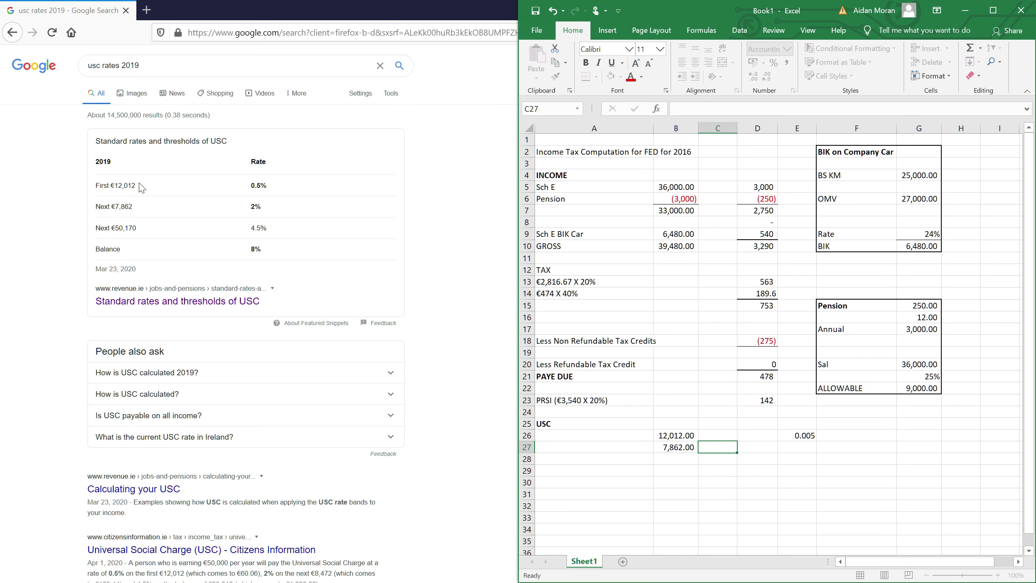
pyautogui.write('2')
pyautogui.press('Return')
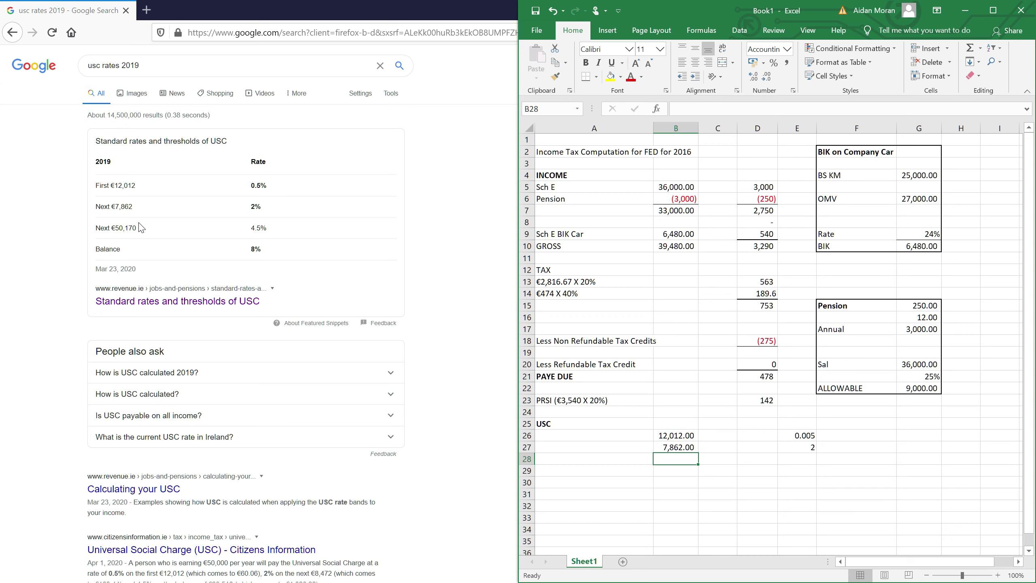
# Step: Enter 4.5 in E28 as the USC rate for the third band
pyautogui.press('Right')
pyautogui.press('Right')
pyautogui.press('Right')
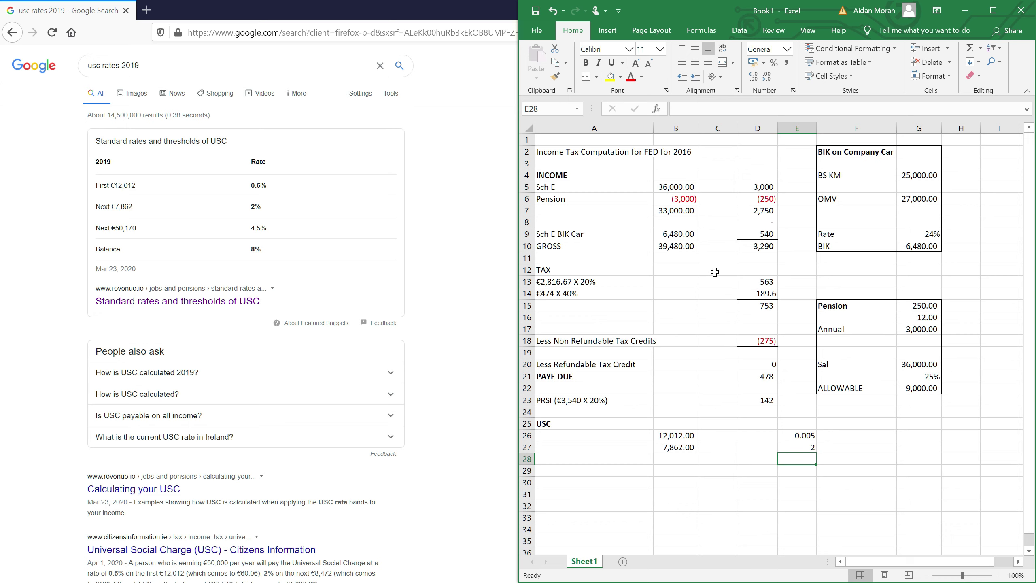
pyautogui.write('4.5')
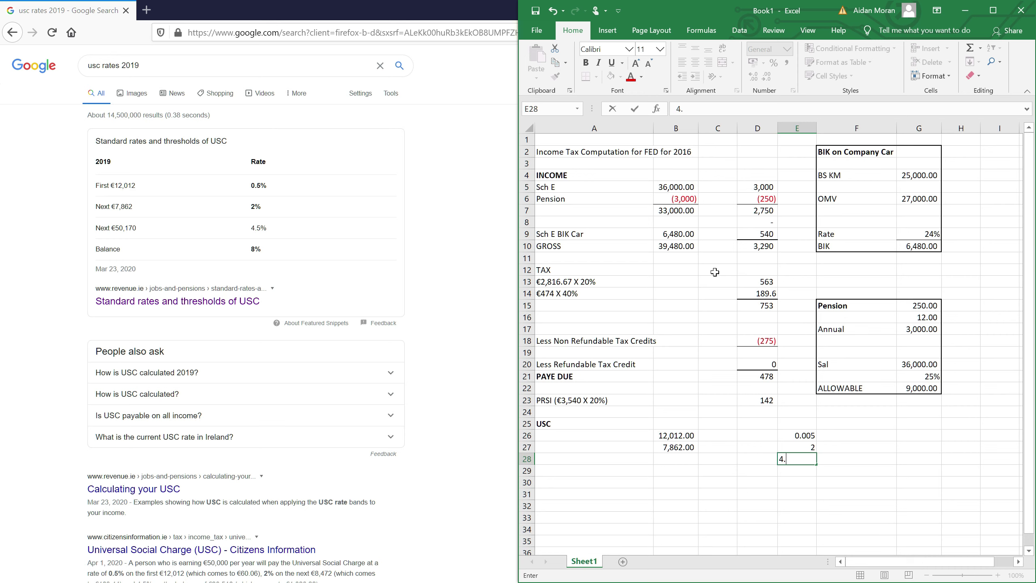
pyautogui.press('Return')
pyautogui.press('Left')
pyautogui.press('Up')
pyautogui.press('Left')
pyautogui.press('Up')
pyautogui.press('Up')
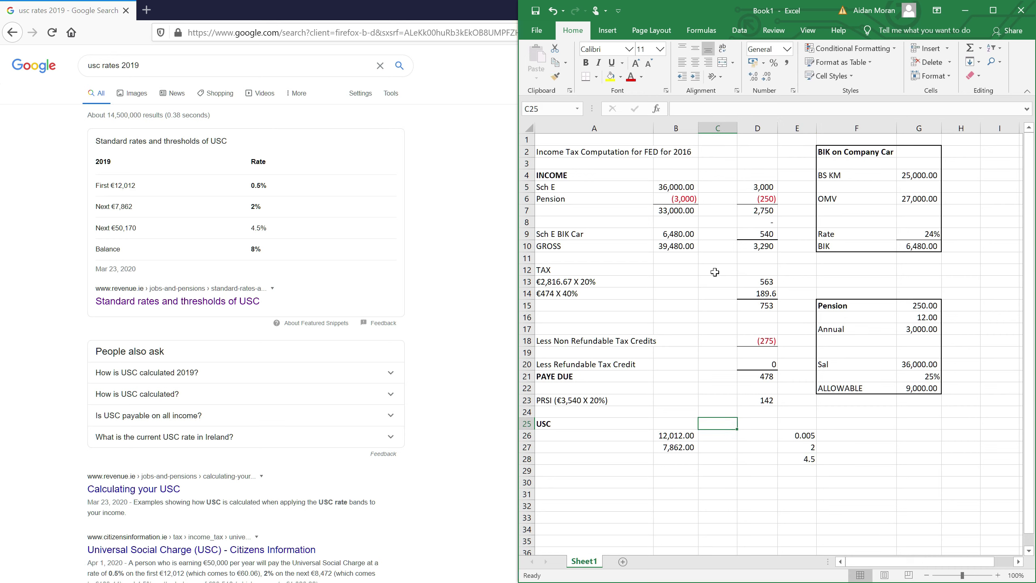
pyautogui.press('Left')
pyautogui.hotkey('shift', 'Down')
pyautogui.hotkey('shift', 'Down')
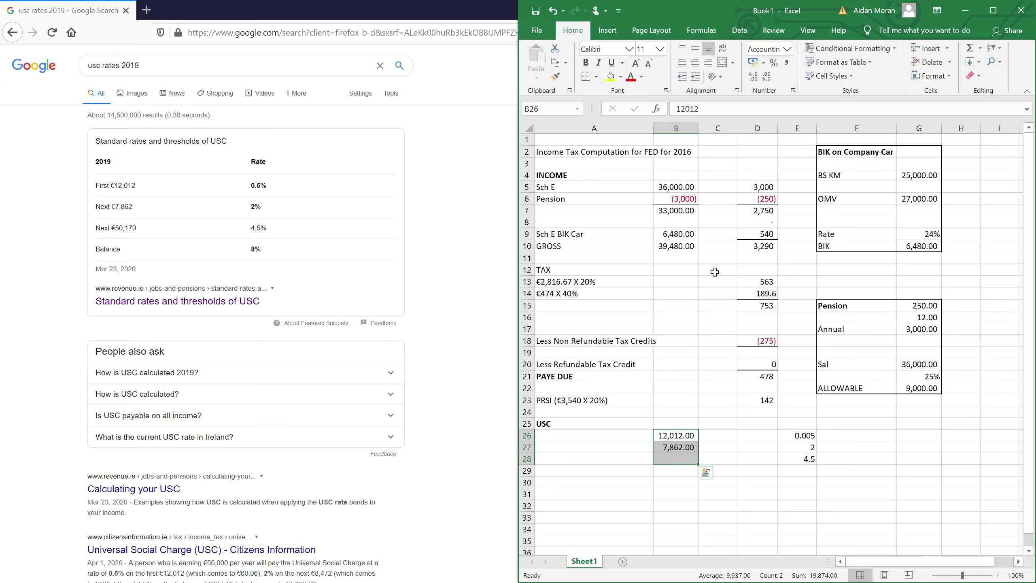
pyautogui.press('Right')
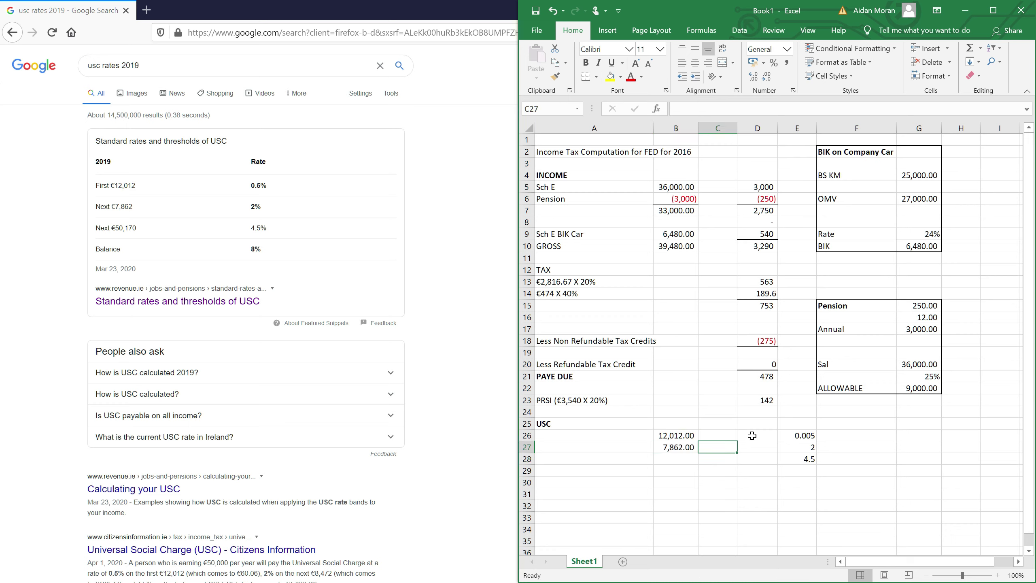
# Step: Calculate the monthly amount of the first USC band in D26 as B26/12
pyautogui.press('Right')
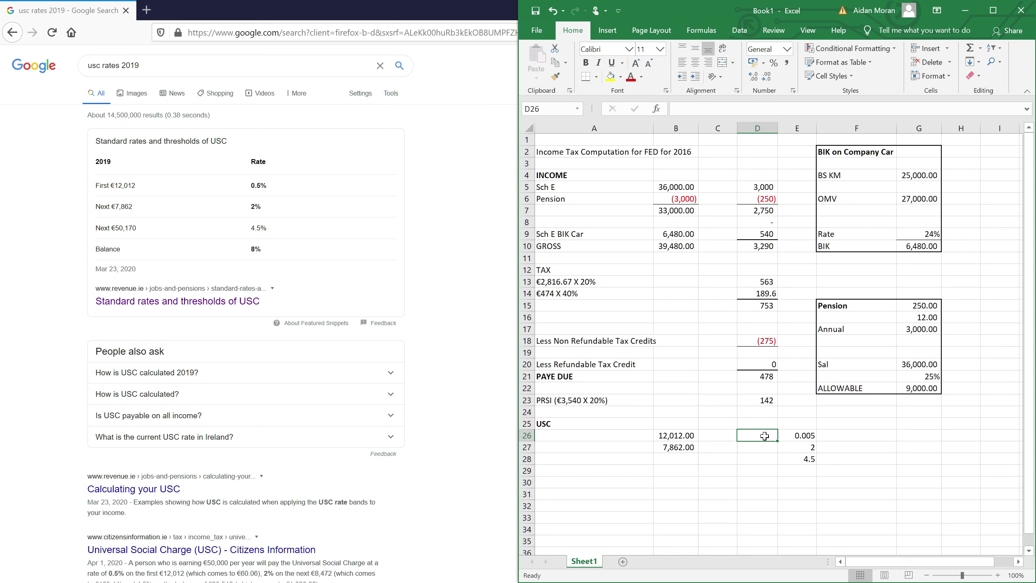
pyautogui.write('12')
pyautogui.press('BackSpace')
pyautogui.press('BackSpace')
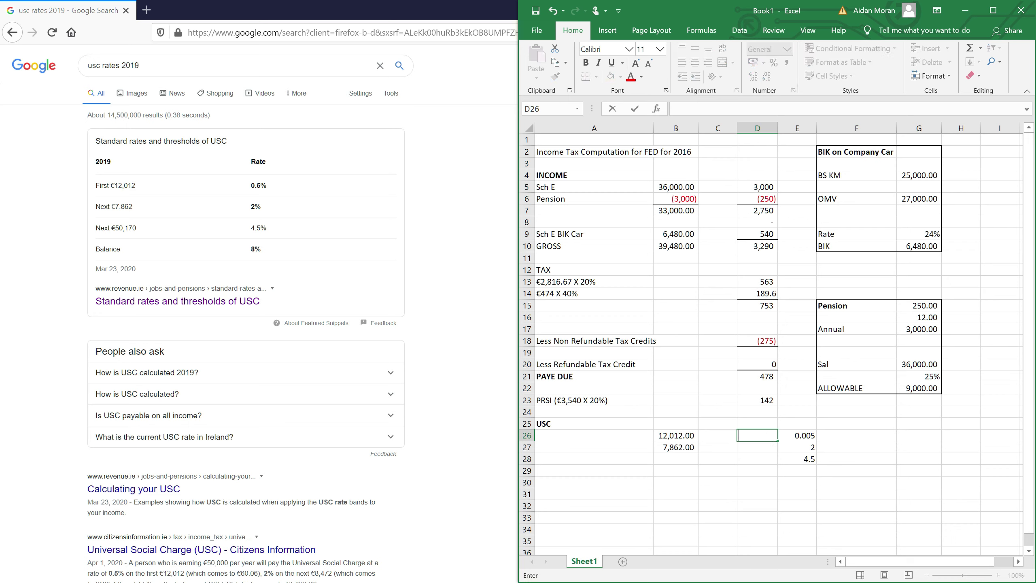
pyautogui.write('+')
pyautogui.press('Left')
pyautogui.press('Left')
pyautogui.write('/1000')
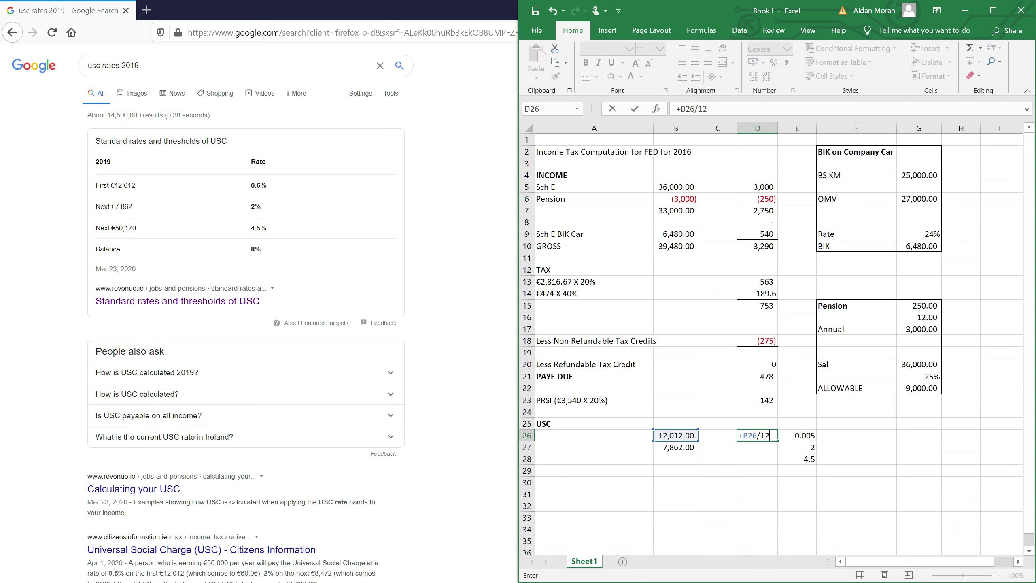
pyautogui.press('Return')
# Step: Calculate the monthly amount of the second USC band in D27 as B27/12
pyautogui.write('+')
pyautogui.press('Left')
pyautogui.press('Left')
pyautogui.write('/')
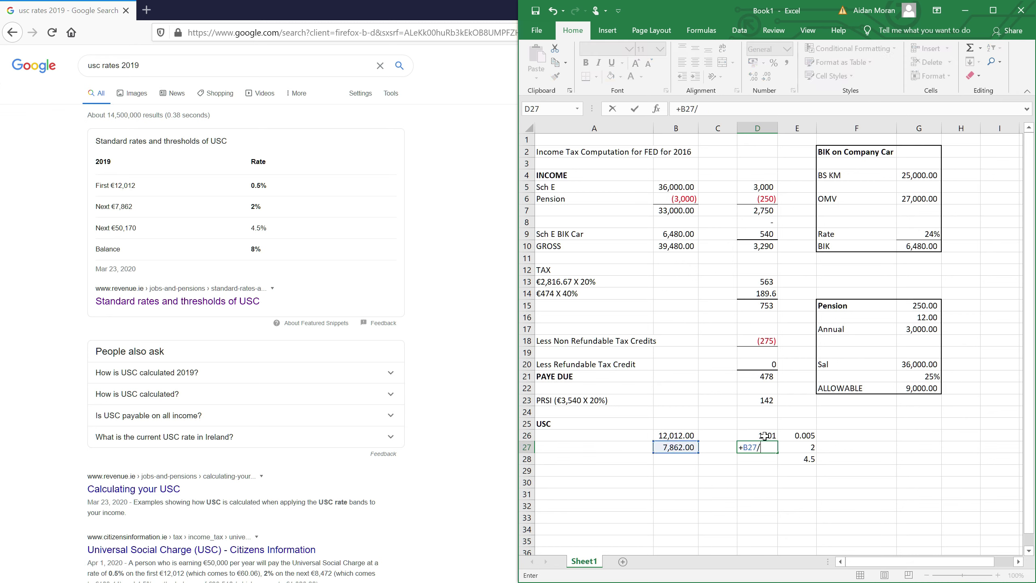
pyautogui.write('12')
pyautogui.press('Return')
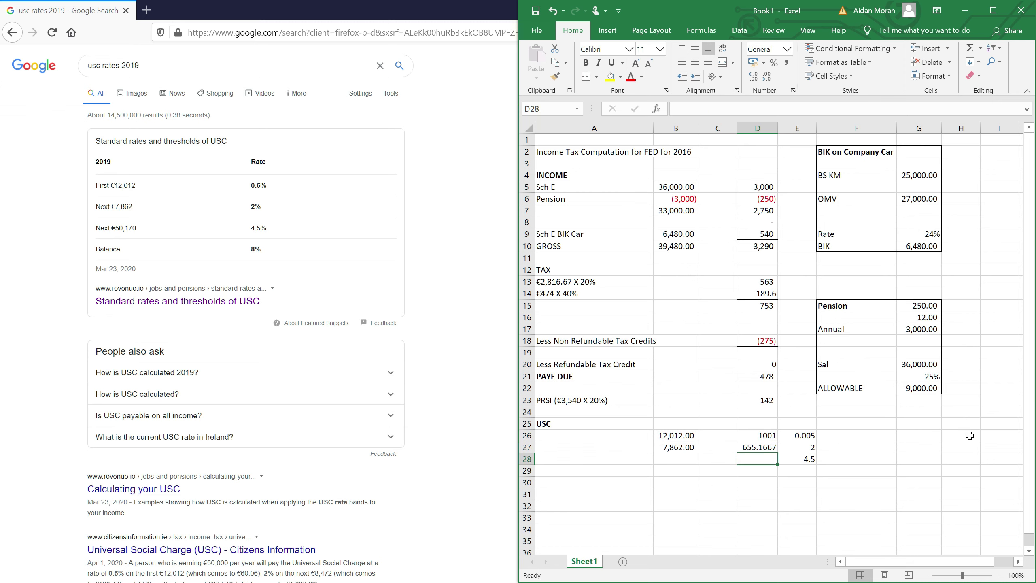
# Step: Calculate the monthly USC charge for the first band in F26 as D26*.005
pyautogui.press('Up')
pyautogui.press('Right')
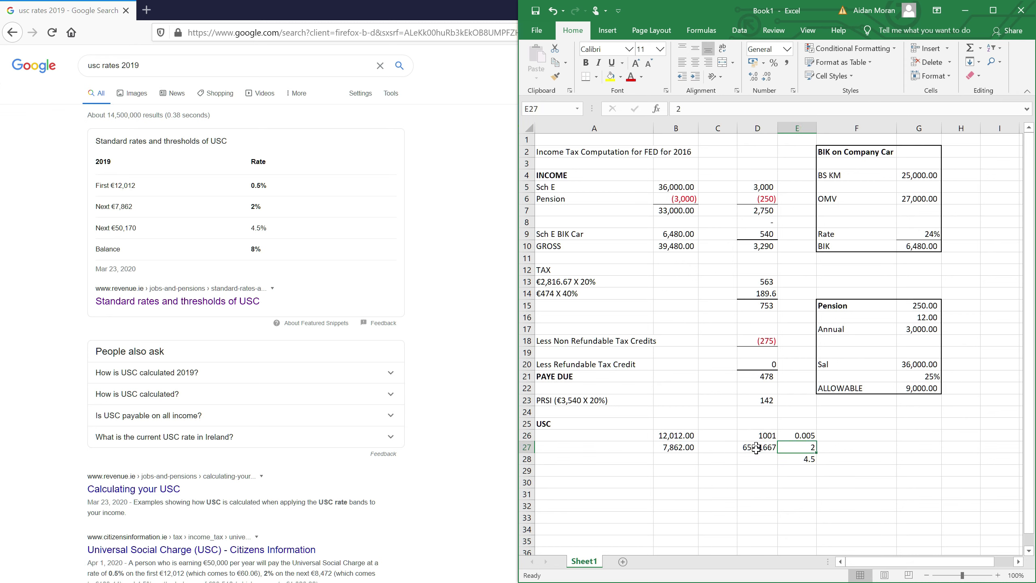
pyautogui.moveTo(787, 453); pyautogui.dragTo(843, 442)
pyautogui.click(844, 434)
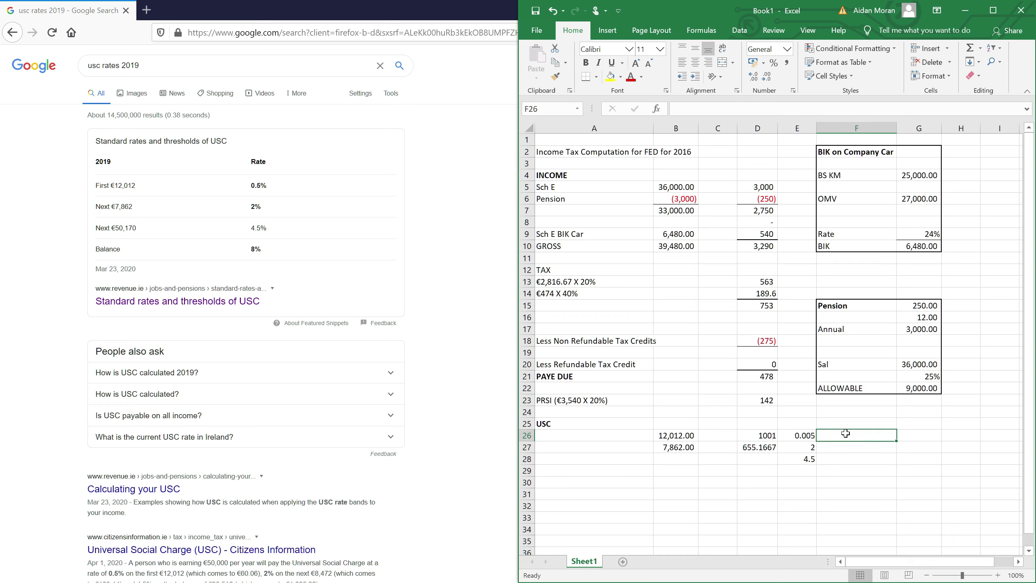
pyautogui.write('+')
pyautogui.click(757, 435)
pyautogui.write('*')
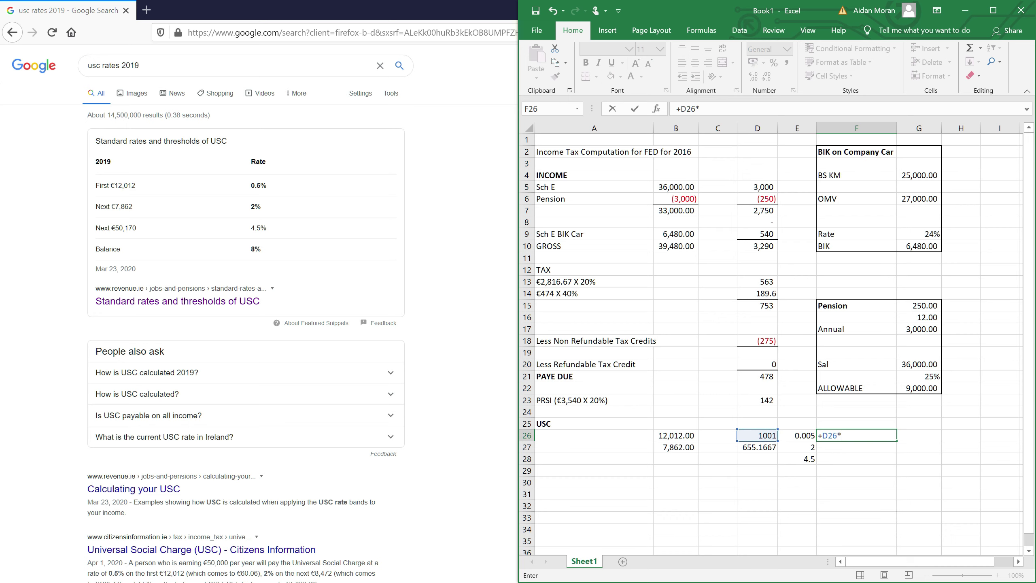
pyautogui.write('.005')
pyautogui.press('Return')
# Step: Calculate the monthly USC charge for the second band in F27 as D27*.02
pyautogui.write('+')
pyautogui.press('Left')
pyautogui.press('Left')
pyautogui.write('*')
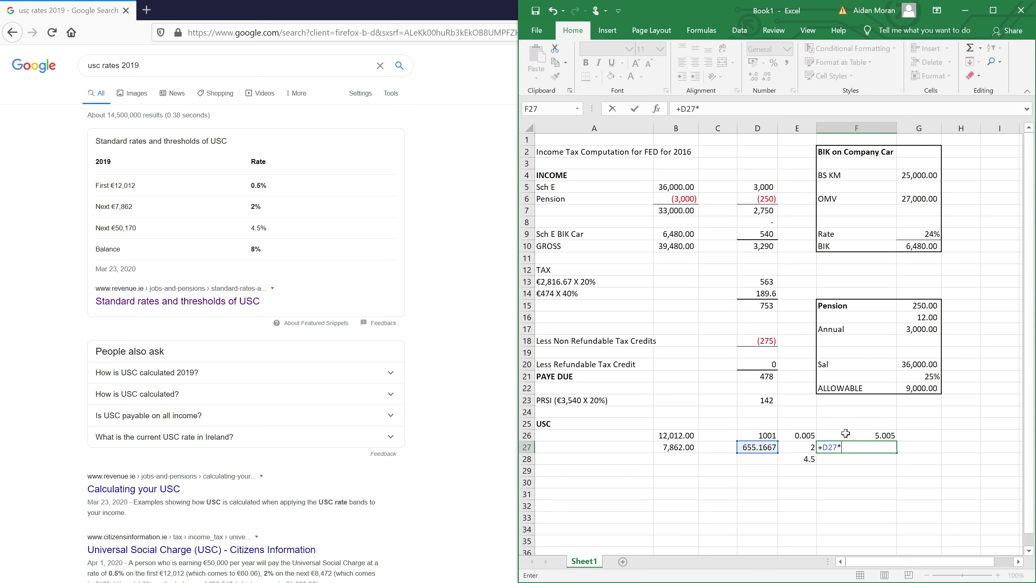
pyautogui.write('.02')
pyautogui.press('Return')
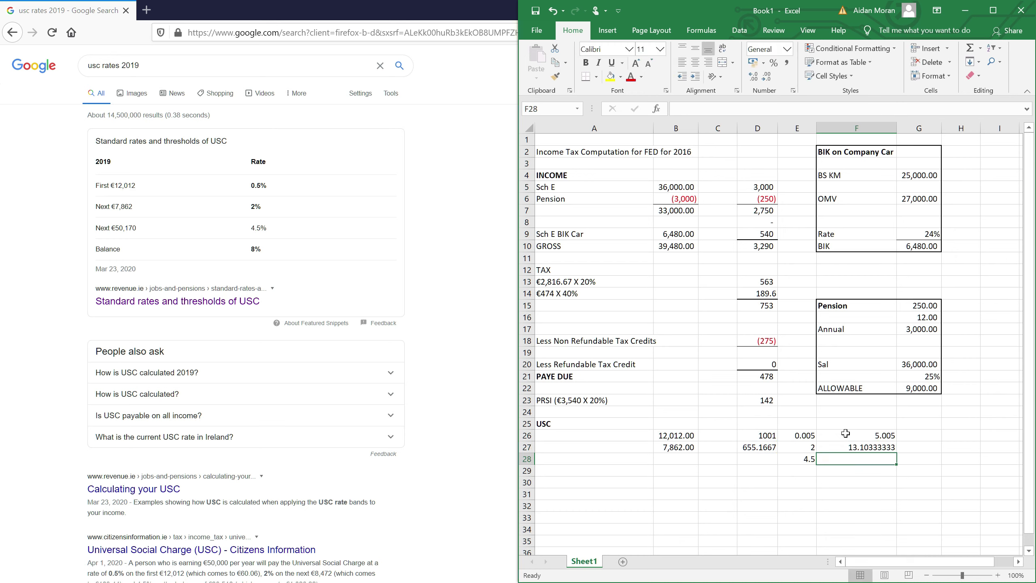
# Step: Try calculating the monthly income for the third USC row in D28 as D10+250
pyautogui.press('Left')
pyautogui.press('Left')
pyautogui.write('+')
pyautogui.press('Up')
pyautogui.press('Up')
pyautogui.press('Up')
pyautogui.press('Up')
pyautogui.press('Up')
pyautogui.press('Up')
pyautogui.press('Up')
pyautogui.press('Up')
pyautogui.press('Up')
pyautogui.press('Up')
pyautogui.press('Up')
pyautogui.press('Up')
pyautogui.press('Up')
pyautogui.press('Up')
pyautogui.press('Up')
pyautogui.press('Up')
pyautogui.press('Up')
pyautogui.press('Up')
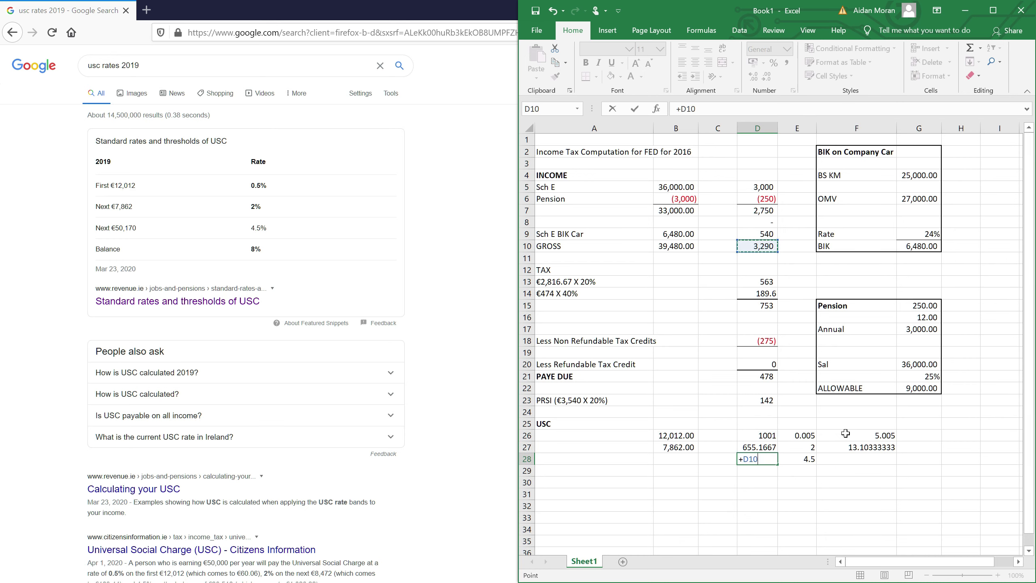
pyautogui.write('+250')
pyautogui.press('Return')
# Step: Replace the formula in D28 with 3540 and re-enter 4.5 as the USC rate in E28
pyautogui.press('Up')
pyautogui.write('+351')
pyautogui.press('BackSpace')
pyautogui.write('40')
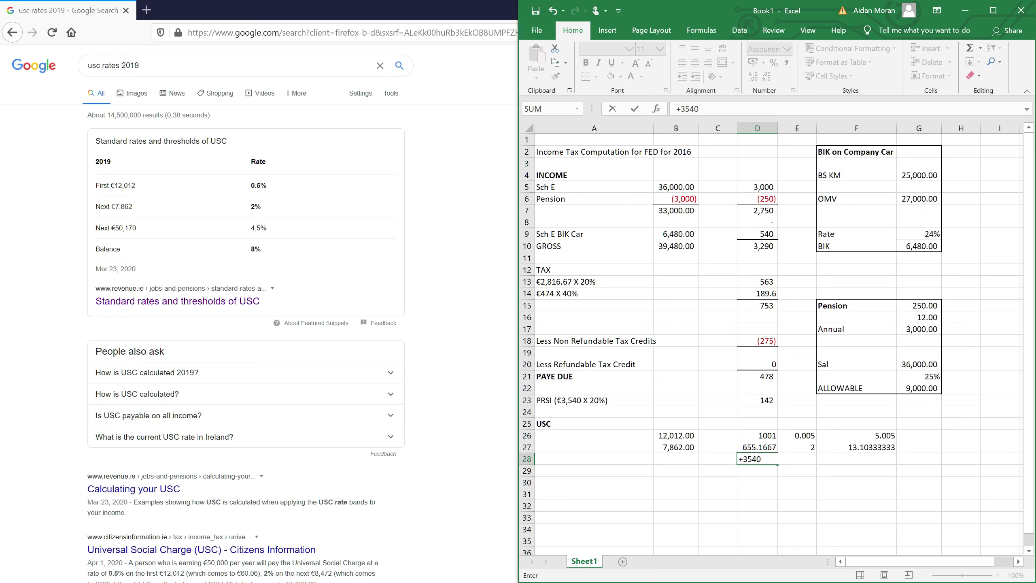
pyautogui.press('Tab')
pyautogui.write('4.5')
# Step: Calculate the remaining third-band amount in D28 as 3540-D26-D27 and check the sum of D26:D28
pyautogui.press('Left')
pyautogui.write('+3540-')
pyautogui.press('Up')
pyautogui.press('Up')
pyautogui.write('-')
pyautogui.press('Up')
pyautogui.press('Return')
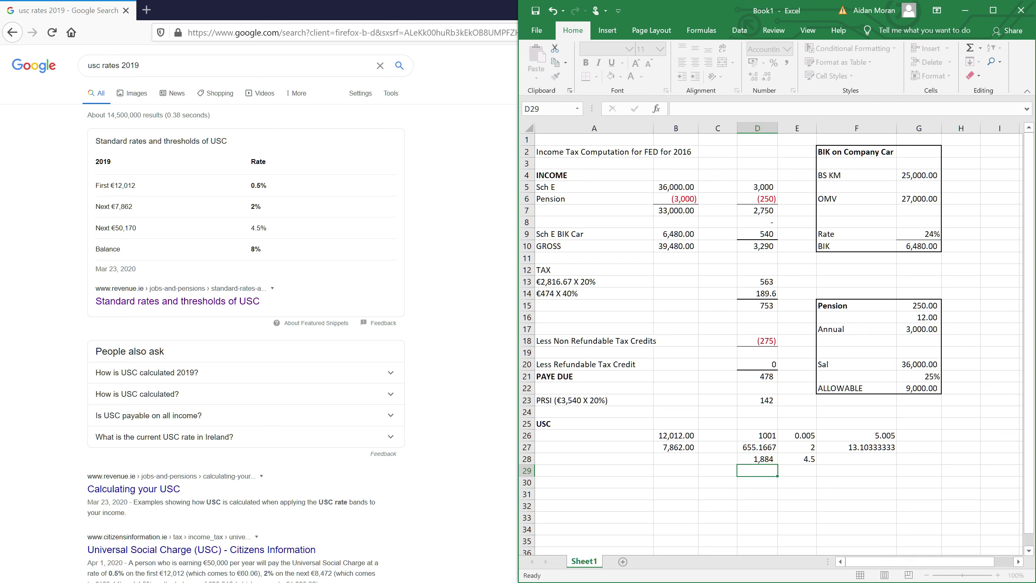
pyautogui.press('Up')
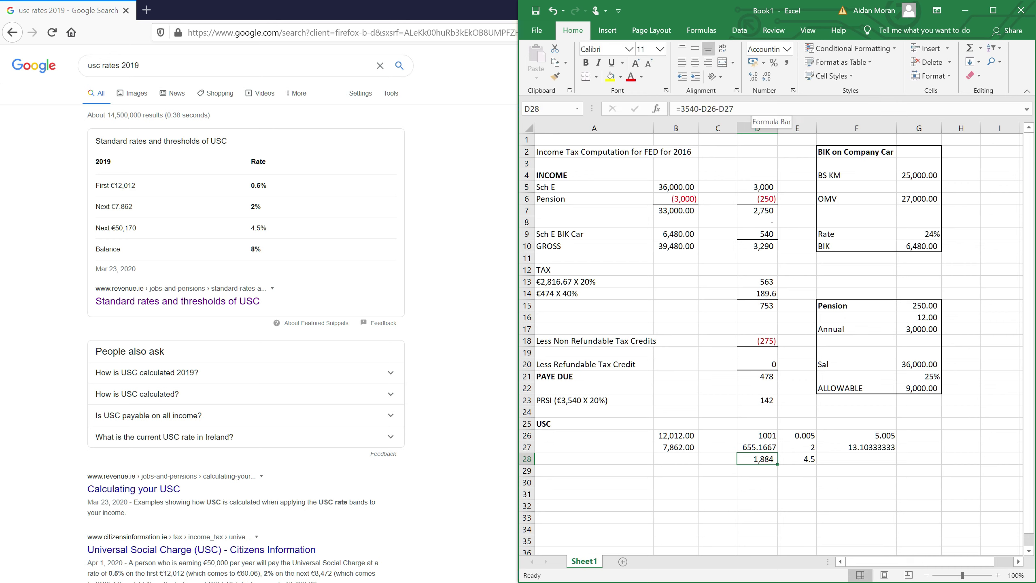
pyautogui.hotkey('shift', 'Up')
pyautogui.hotkey('shift', 'Up')
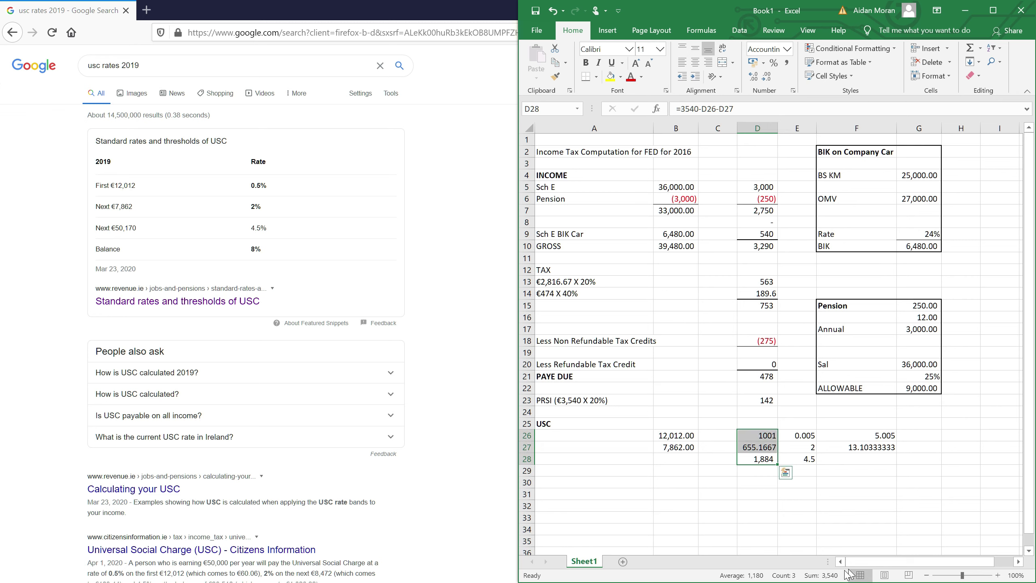
# Step: Calculate the monthly USC charge for the third band in F28 by multiplying D28 by the 4.5% rate
pyautogui.click(850, 459)
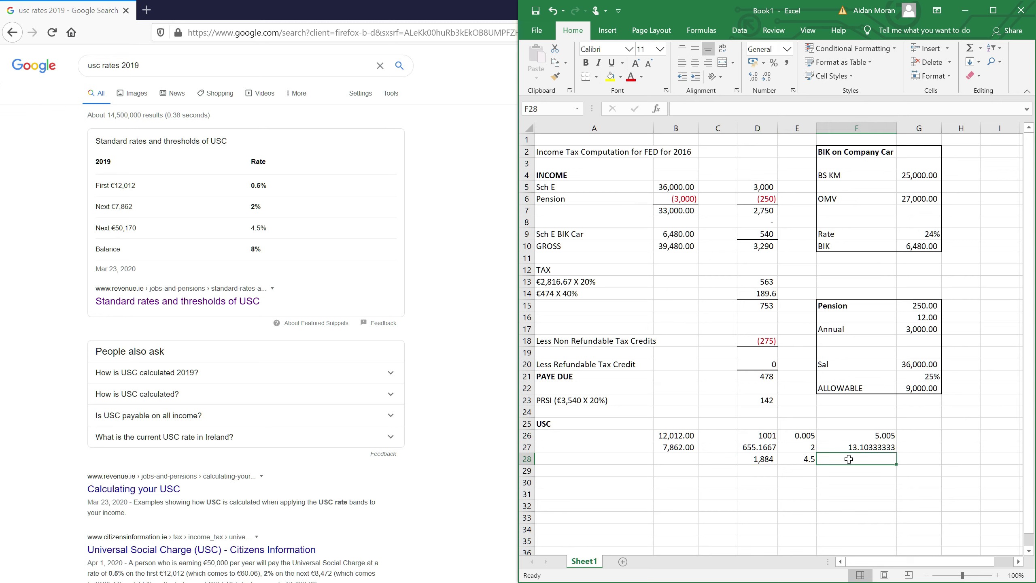
pyautogui.write('+')
pyautogui.press('Left')
pyautogui.press('Left')
pyautogui.write('*')
pyautogui.write('E28%')
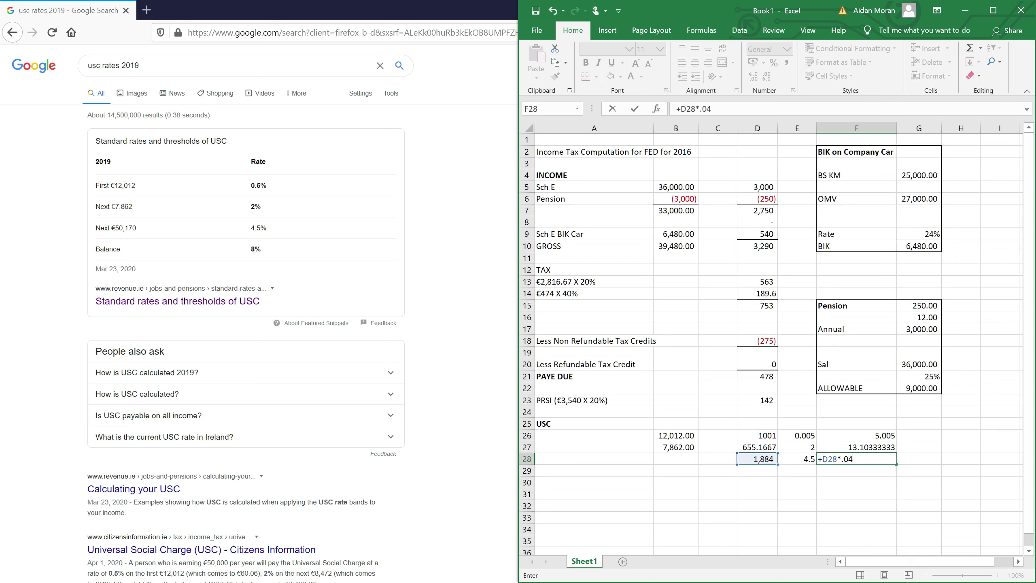
pyautogui.press('Return')
pyautogui.press('Left')
pyautogui.press('Left')
pyautogui.press('Left')
pyautogui.press('Left')
pyautogui.press('Left')
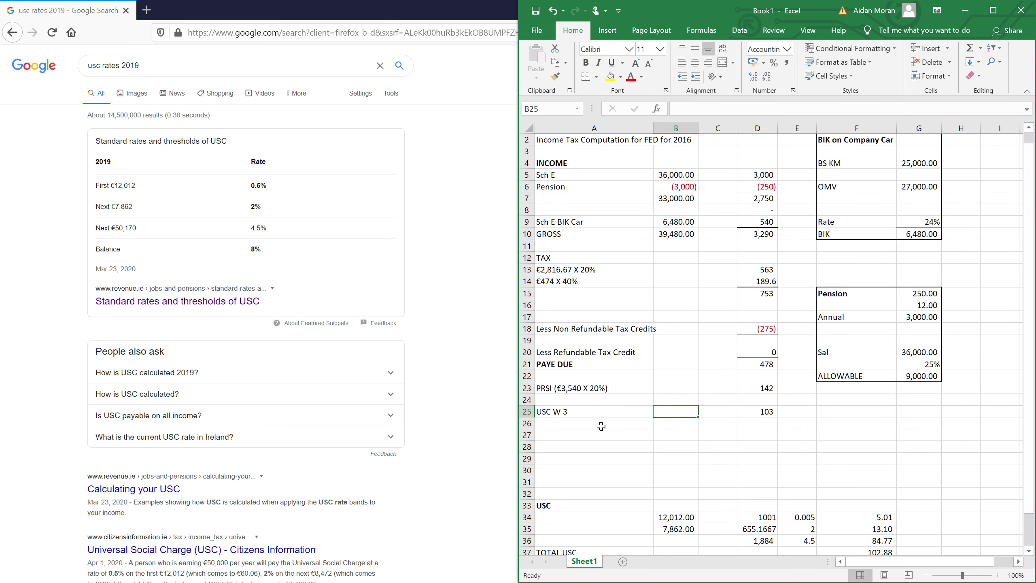
# Step: Label A26, directly below the USC W 3 row, as NET PAY
pyautogui.click(601, 424)
pyautogui.write('NET PAY')
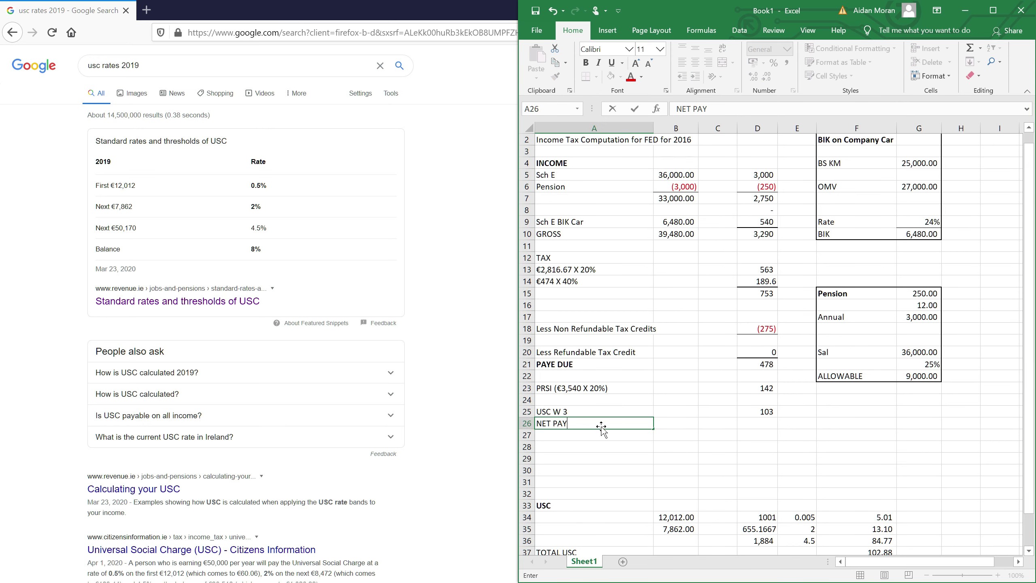
pyautogui.press('Return')
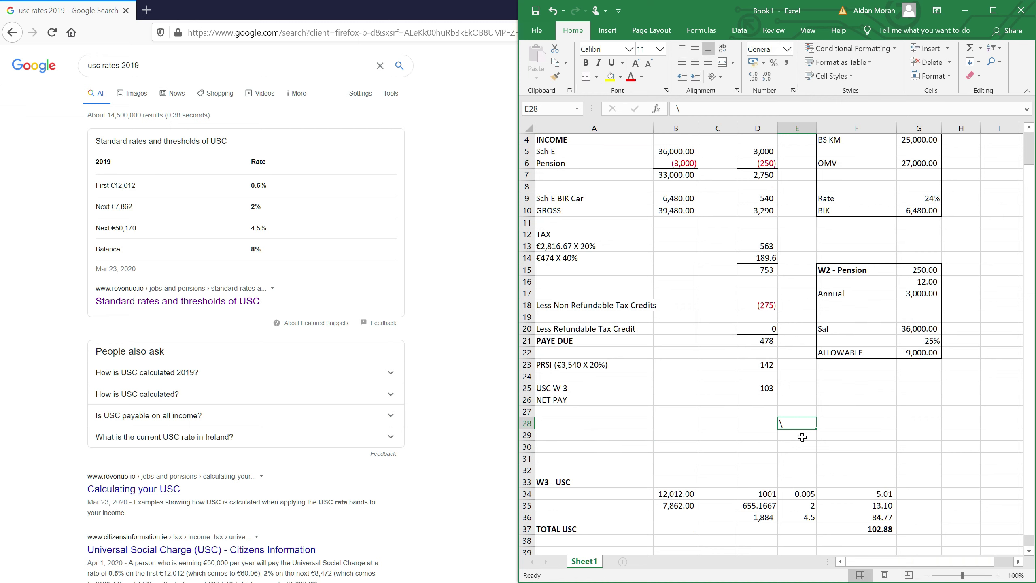
# Step: Calculate net pay in D26 as D7-D21-D23-D25, deducting PAYE, PRSI and USC from pay after pension
pyautogui.press('Escape')
pyautogui.click(769, 398)
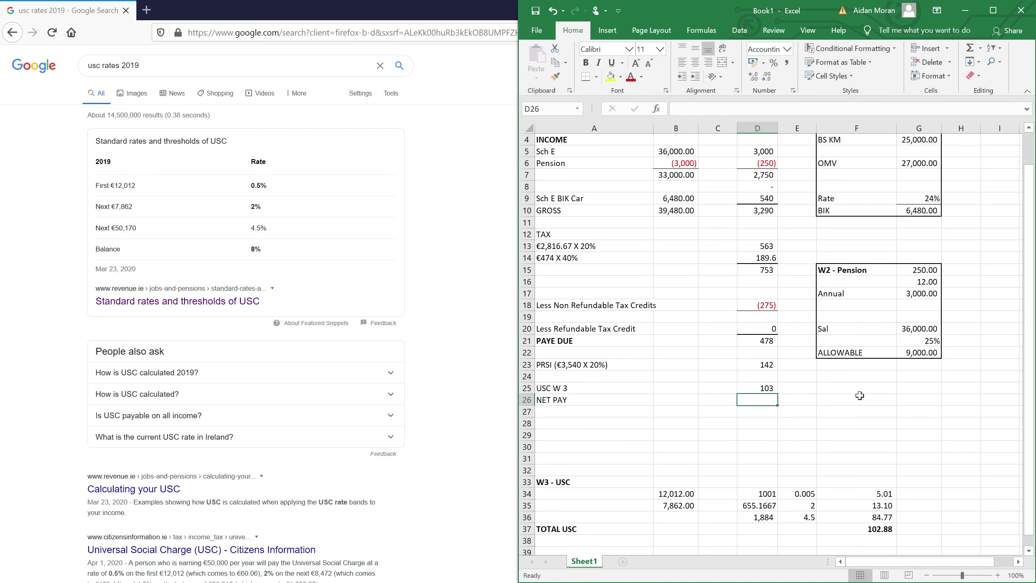
pyautogui.write('+')
pyautogui.press('Up')
pyautogui.press('Up')
pyautogui.press('Up')
pyautogui.press('Up')
pyautogui.press('Up')
pyautogui.press('Up')
pyautogui.press('Up')
pyautogui.press('Up')
pyautogui.press('Up')
pyautogui.press('Up')
pyautogui.press('Up')
pyautogui.press('Up')
pyautogui.press('Up')
pyautogui.press('Up')
pyautogui.press('Up')
pyautogui.press('Up')
pyautogui.press('Up')
pyautogui.press('Up')
pyautogui.press('Up')
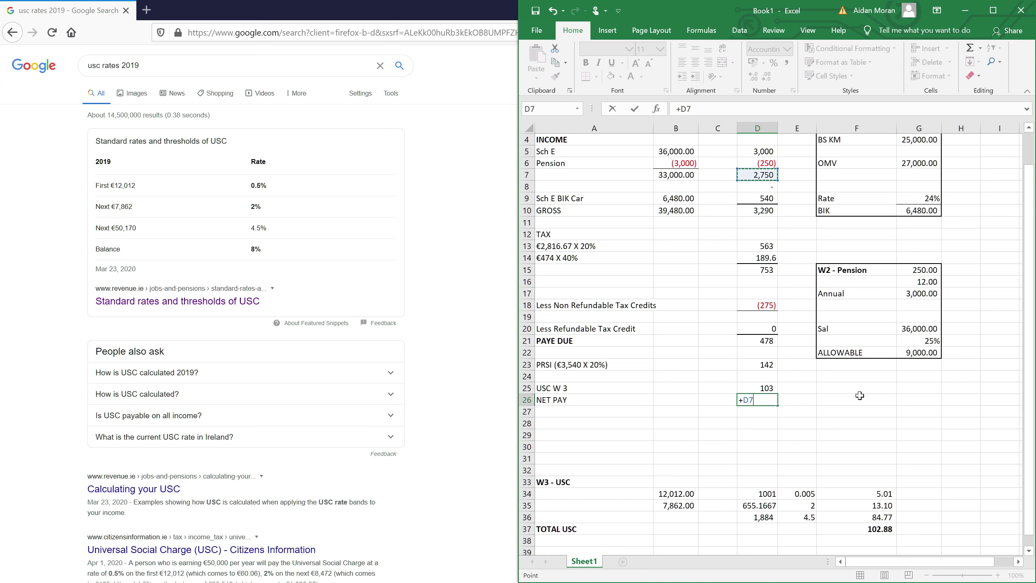
pyautogui.write('-')
pyautogui.click(774, 340)
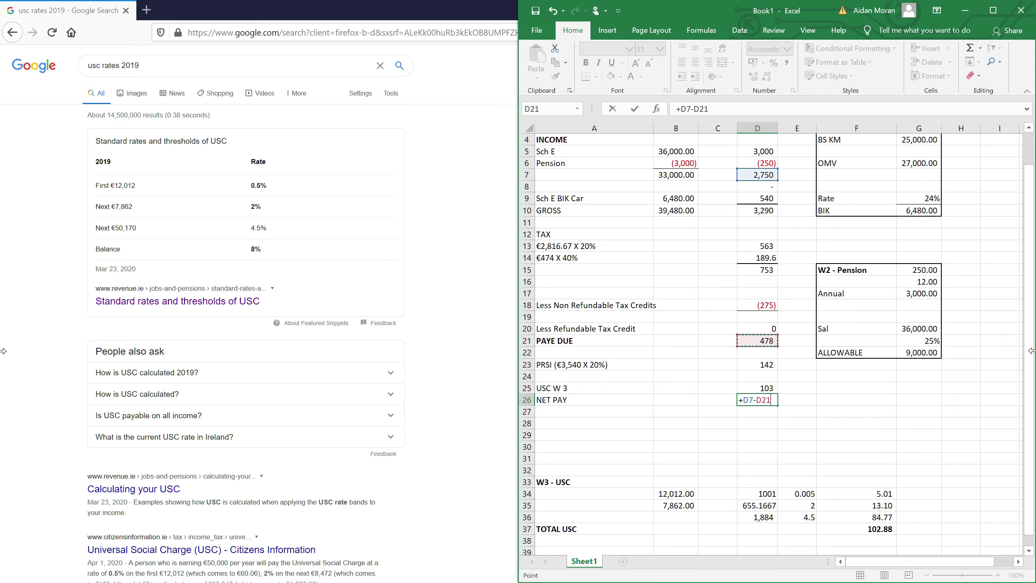
pyautogui.write('-')
pyautogui.click(757, 365)
pyautogui.write('-D23-')
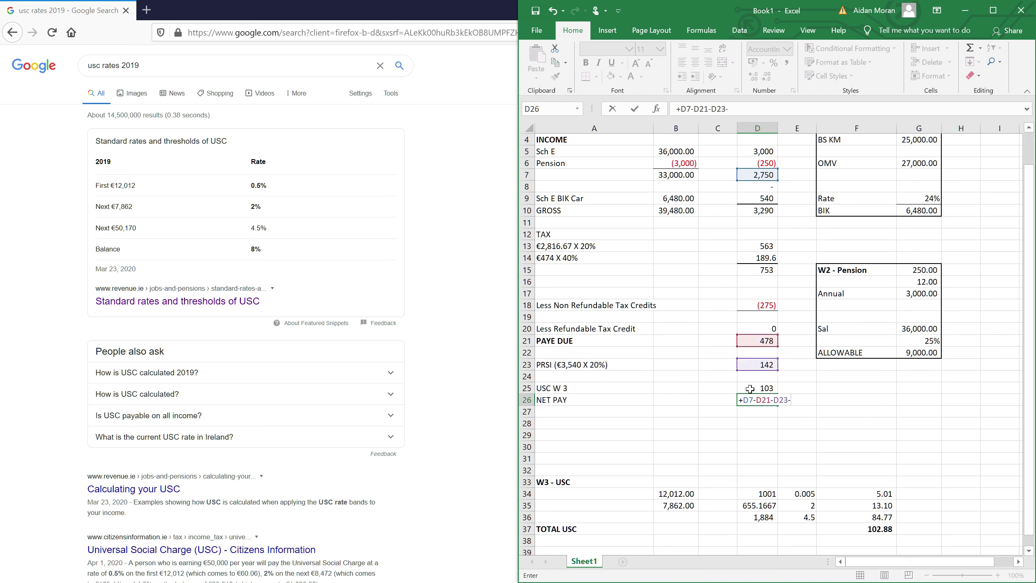
pyautogui.click(750, 386)
pyautogui.press('Return')
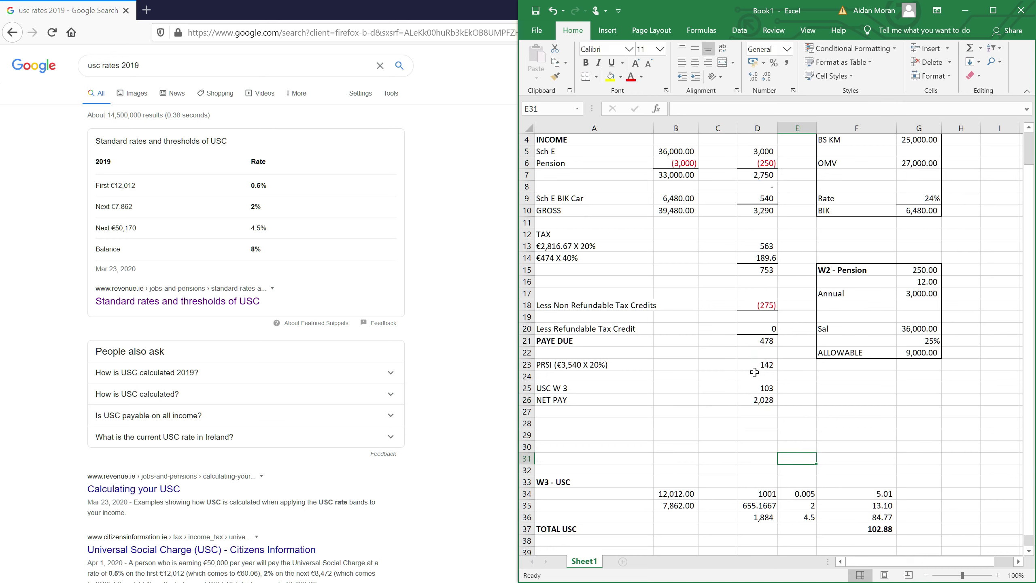
# Step: Apply a Top and Double Bottom Border to the net pay amount in D26
pyautogui.click(761, 388)
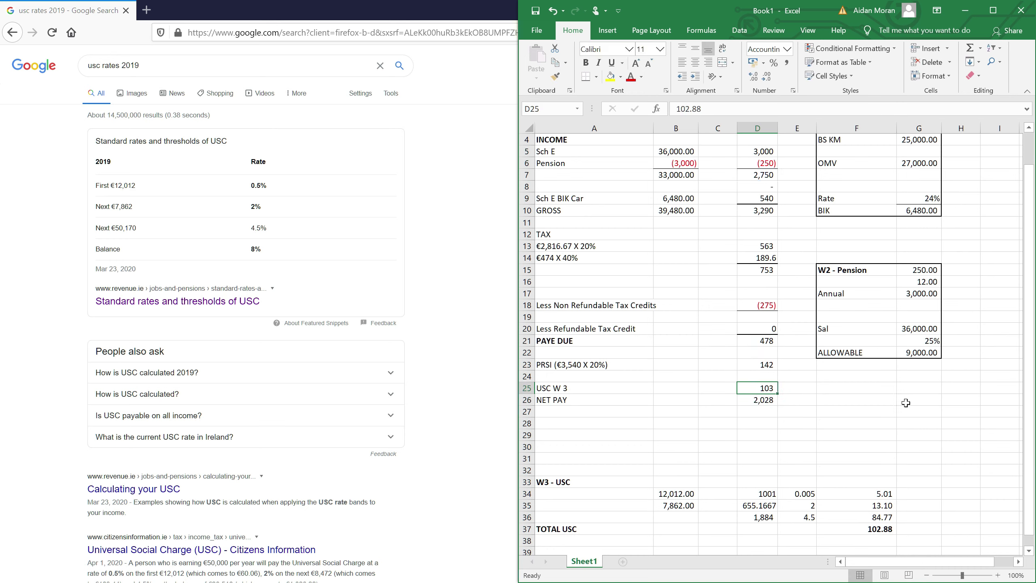
pyautogui.click(757, 399)
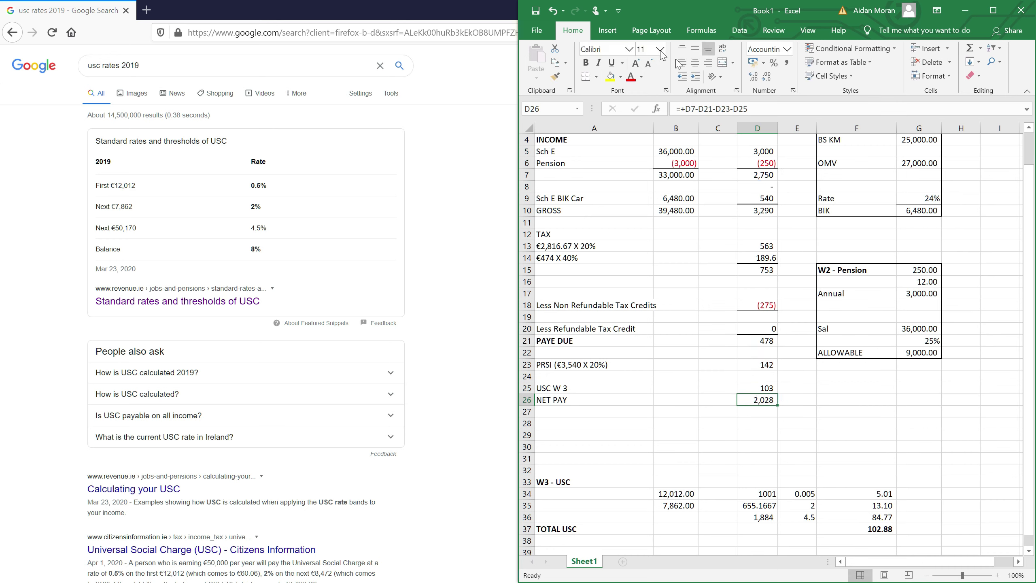
pyautogui.click(596, 78)
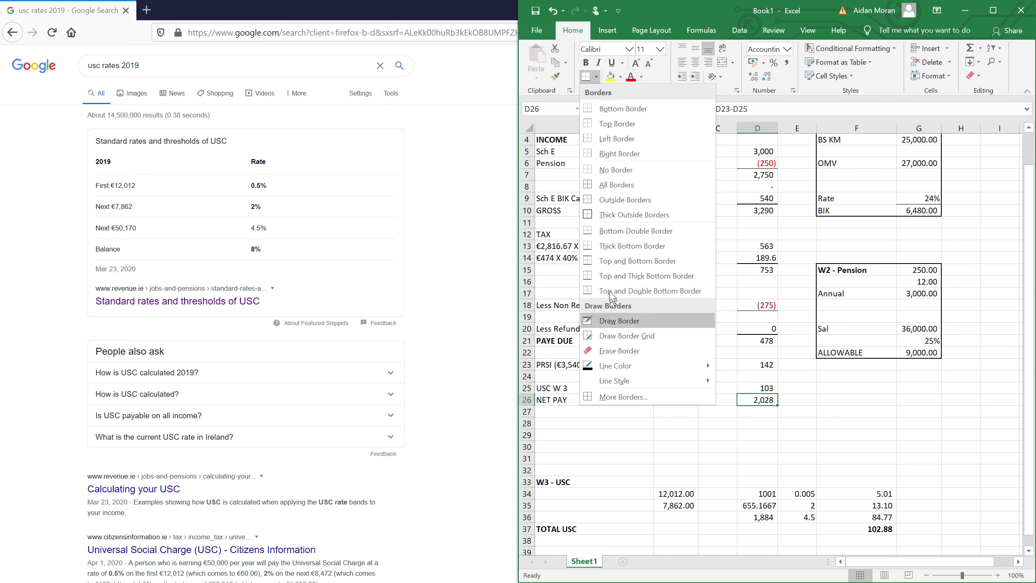
pyautogui.click(651, 291)
pyautogui.click(827, 425)
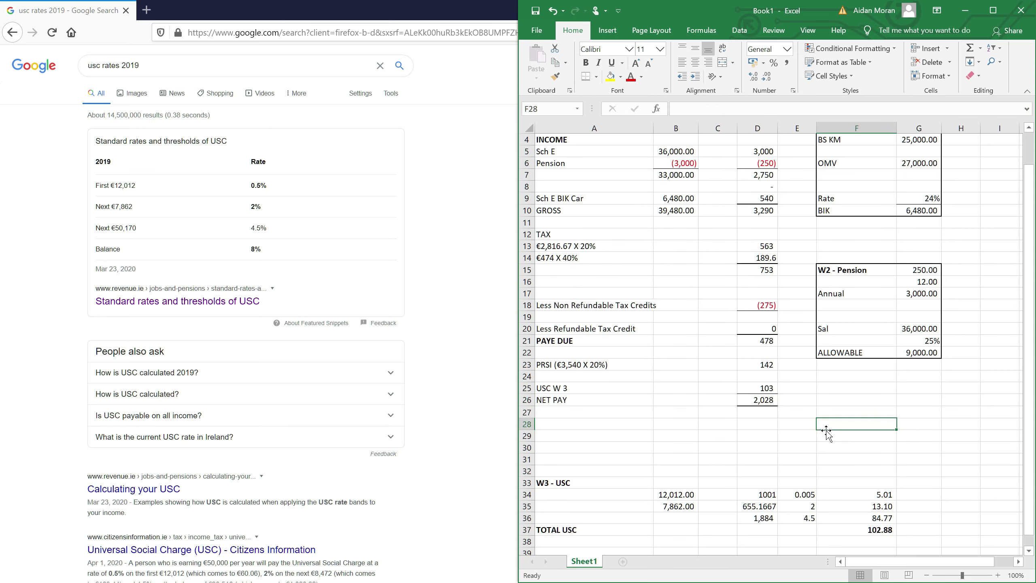
pyautogui.write('\\')
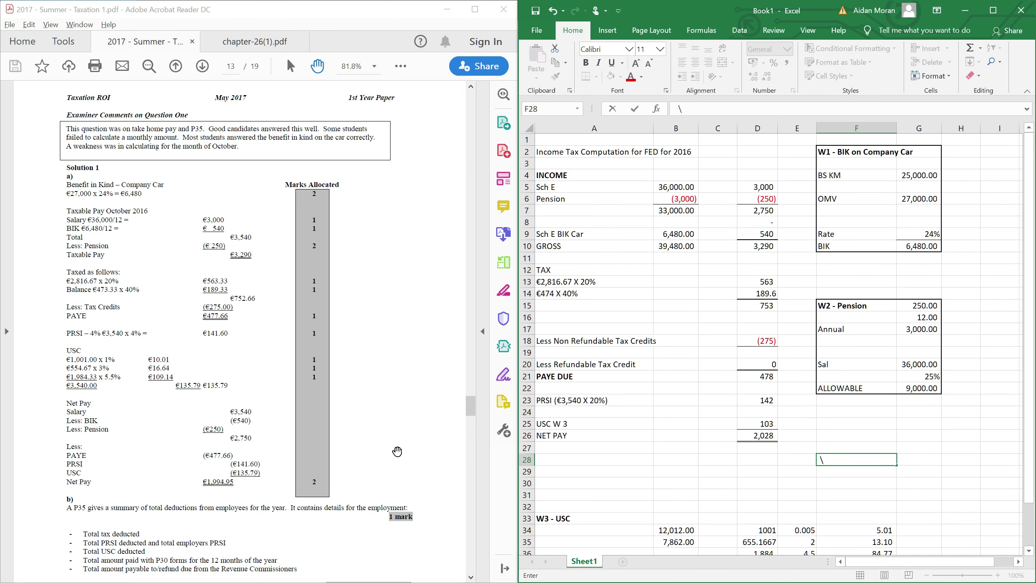
# Step: Check the taxable pay against Solution 1 in the exam PDF in Adobe Acrobat Reader, and fill Excel cell D10 light green
pyautogui.click(129, 250)
pyautogui.scroll(1, 132, 251)
pyautogui.scroll(-1, 133, 251)
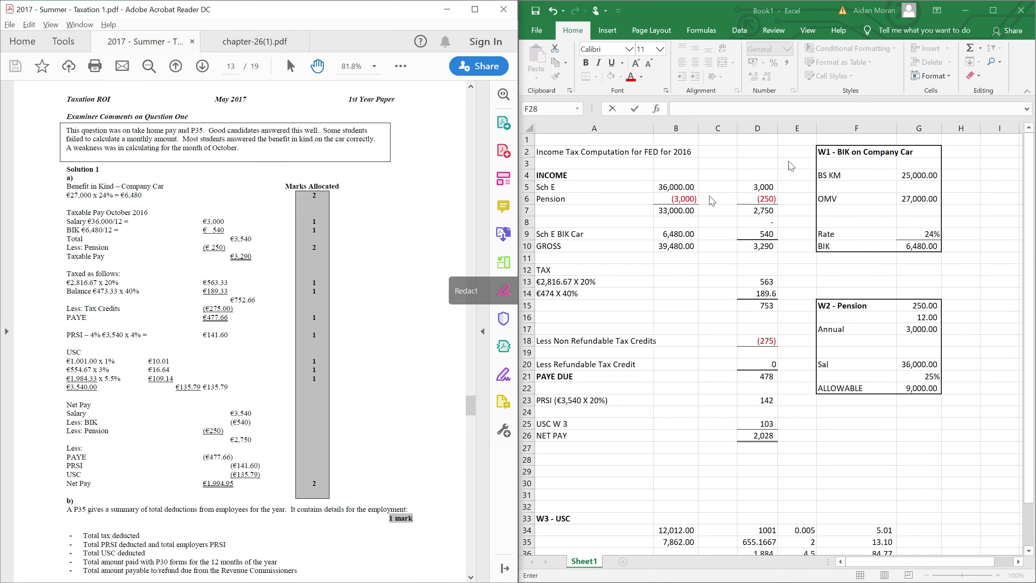
pyautogui.hotkey('alt', 'Tab')
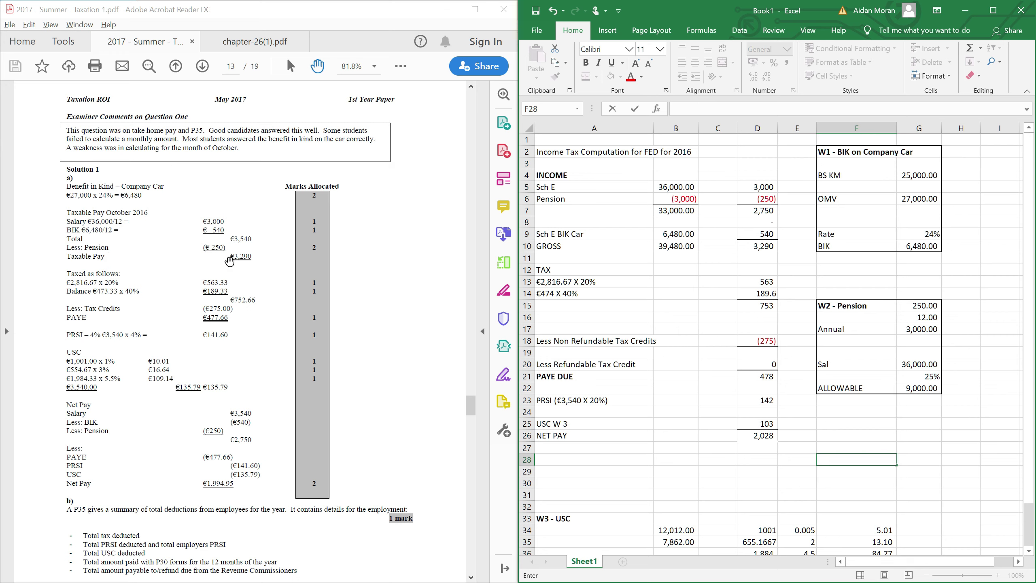
pyautogui.click(763, 243)
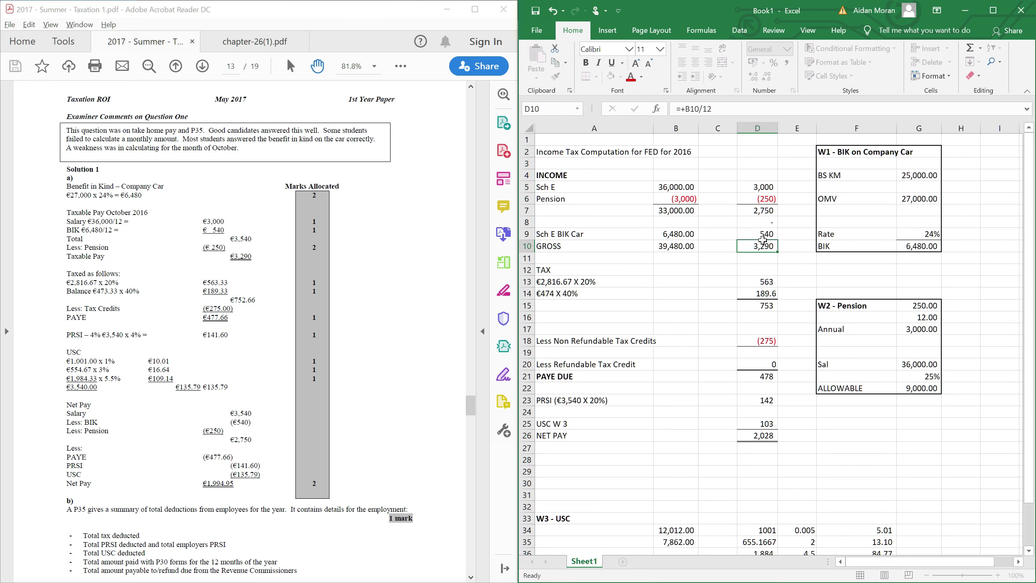
pyautogui.click(620, 77)
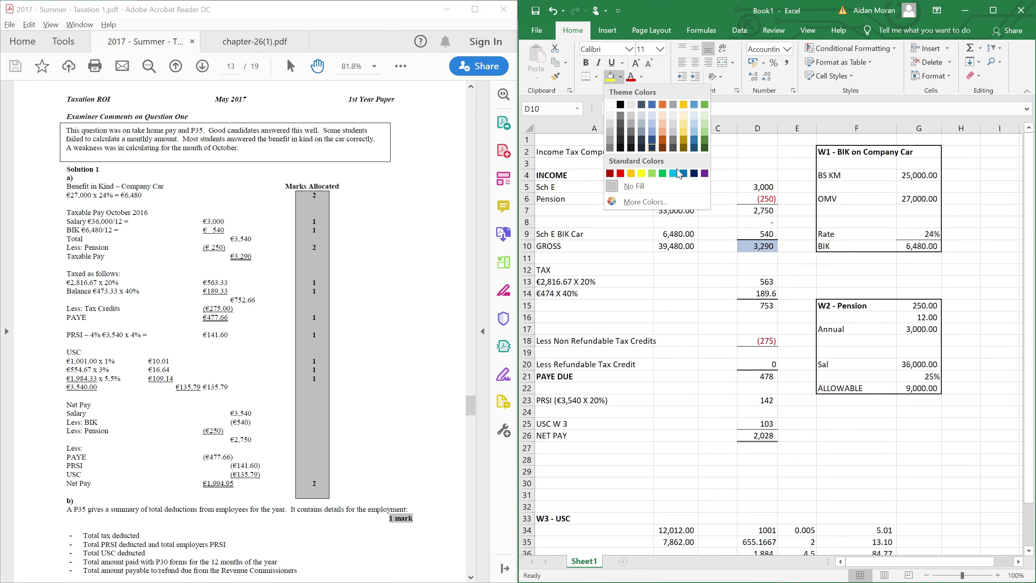
pyautogui.click(705, 123)
pyautogui.click(688, 403)
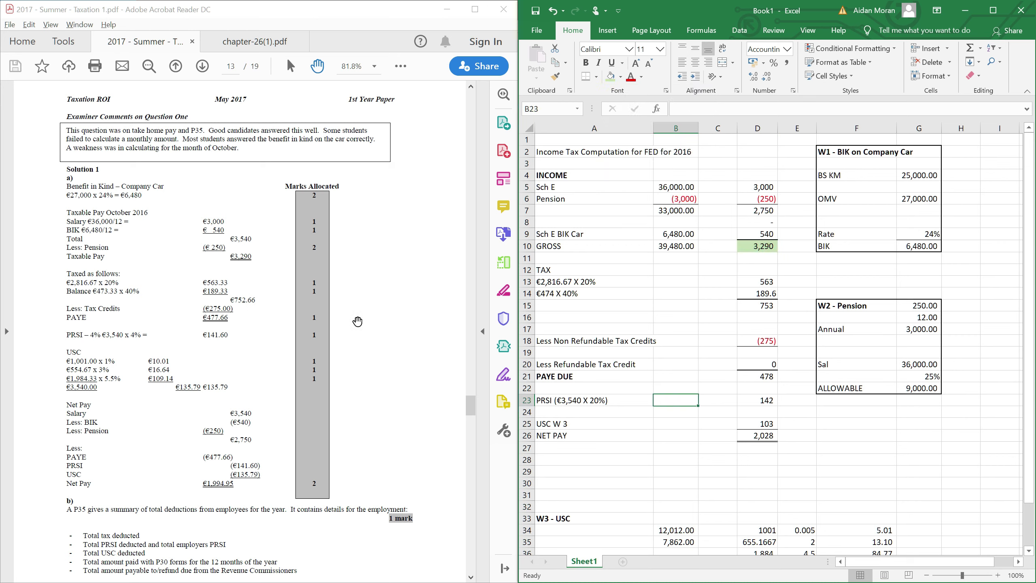
# Step: Fill the tax subtotal in D15 and the non-refundable tax credits in D18 light green to mark them against Solution 1
pyautogui.click(766, 314)
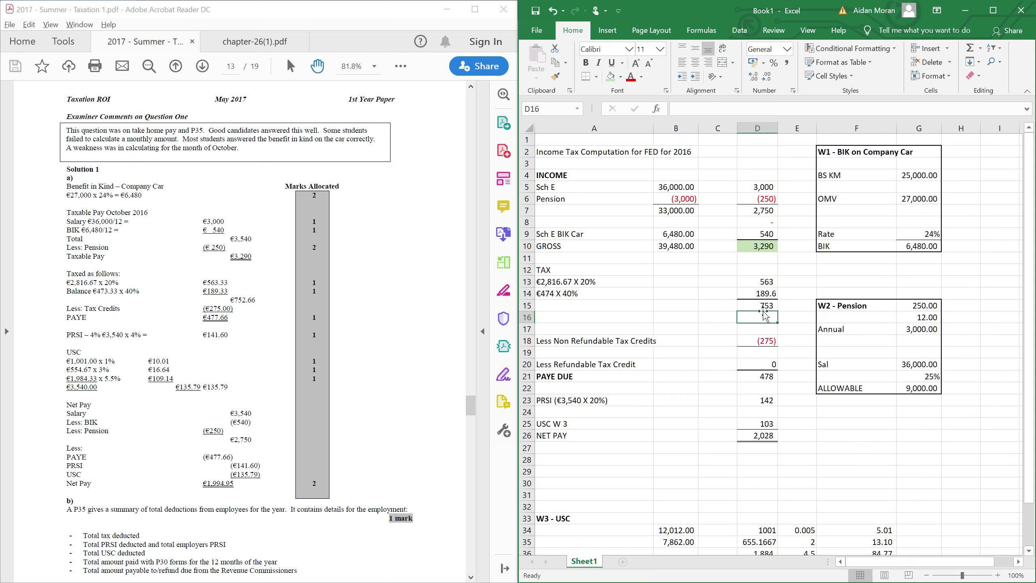
pyautogui.click(765, 307)
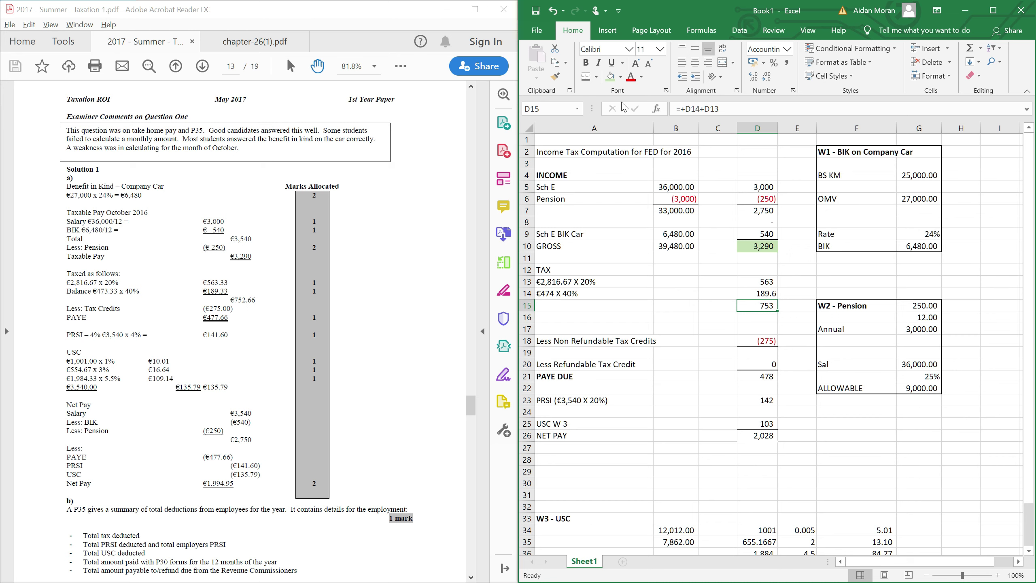
pyautogui.click(610, 77)
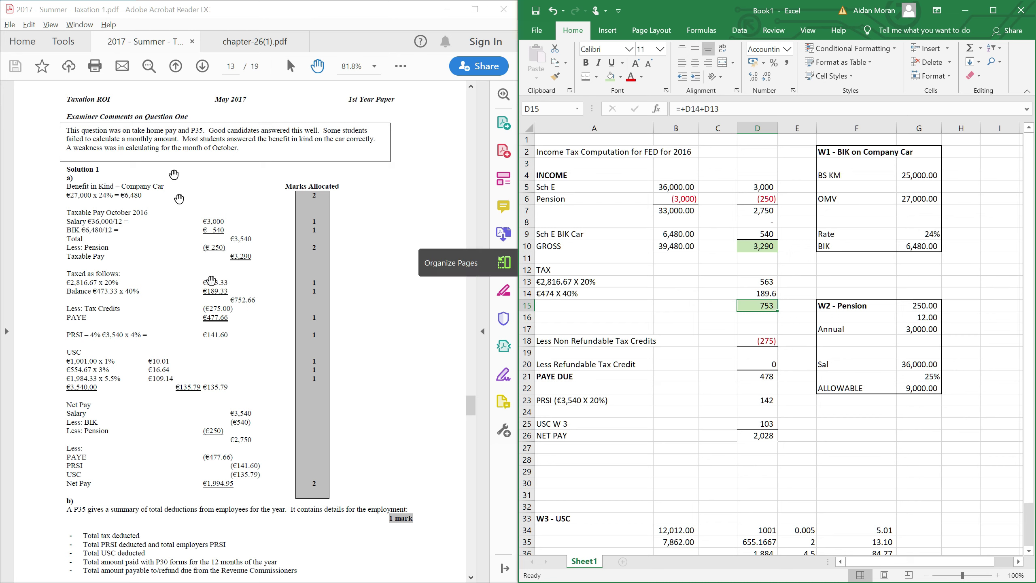
pyautogui.click(751, 342)
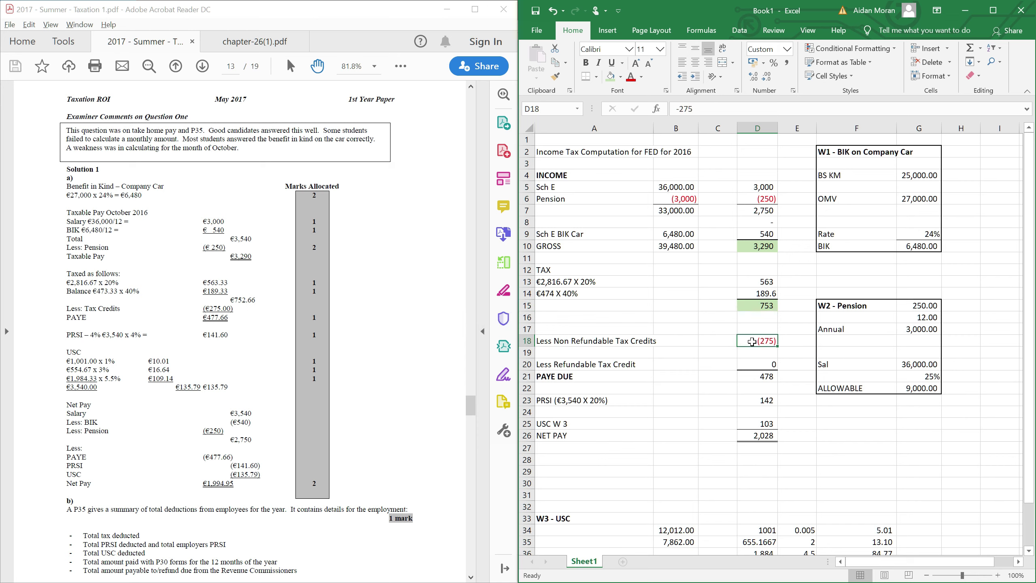
pyautogui.press('F4')
# Step: Apply the same light green fill to the PAYE due amount in D21 and the PRSI amount in D23
pyautogui.click(759, 376)
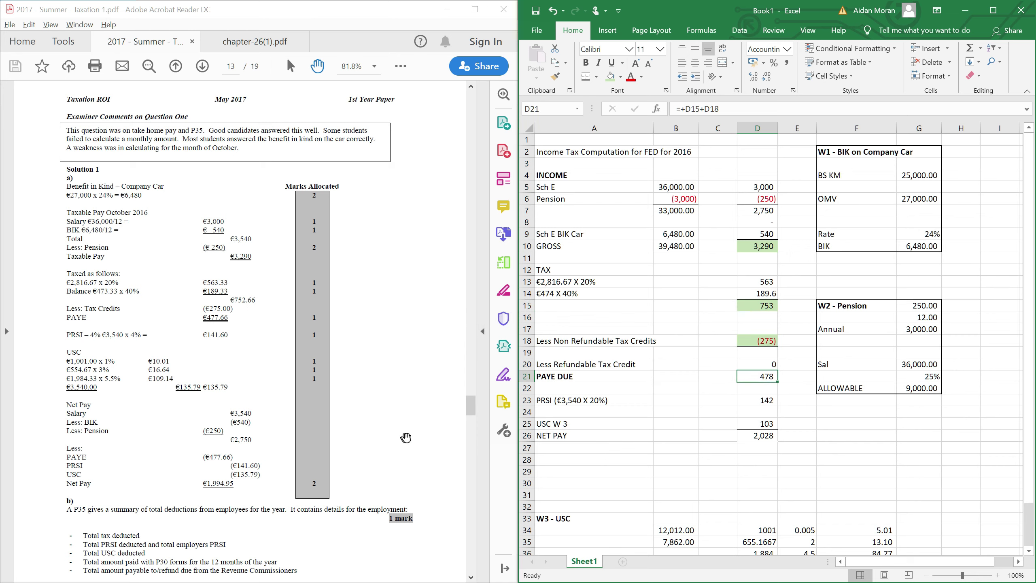
pyautogui.press('F4')
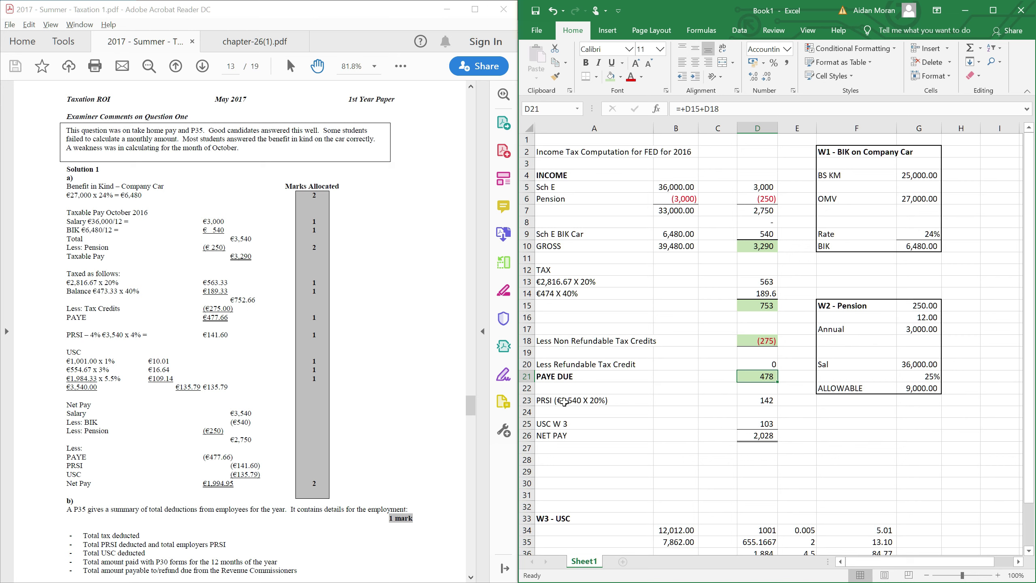
pyautogui.click(749, 400)
pyautogui.press('F4')
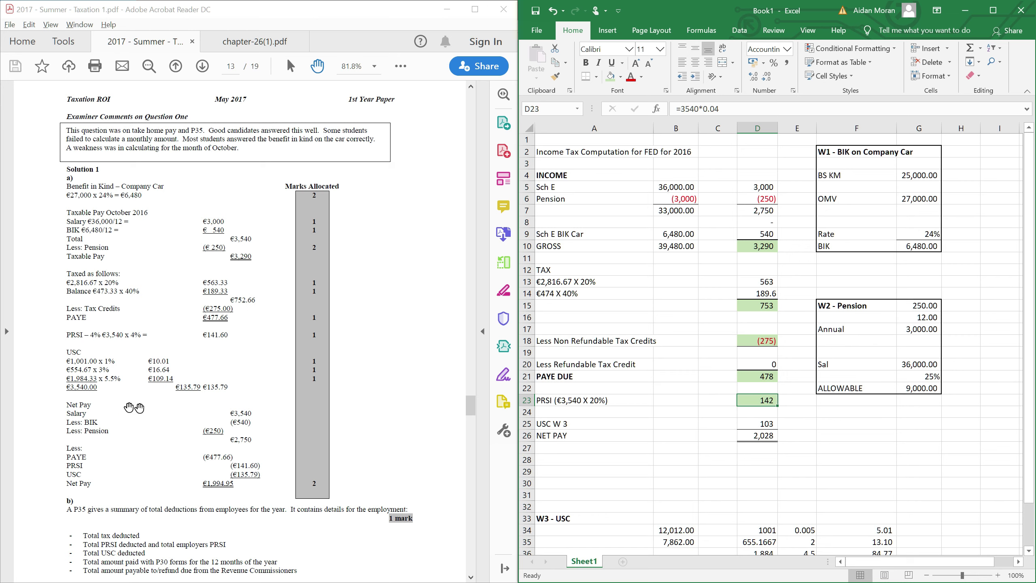
# Step: Compare the USC and net pay figures and the W3 USC working with the USC section of Solution 1
pyautogui.moveTo(804, 434); pyautogui.dragTo(798, 404)
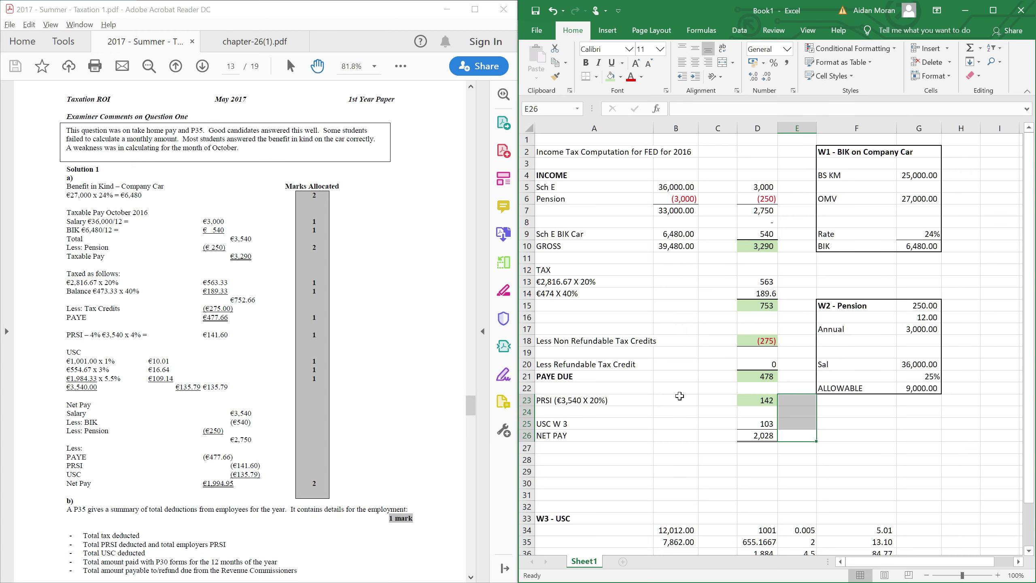
pyautogui.scroll(-1, 798, 405)
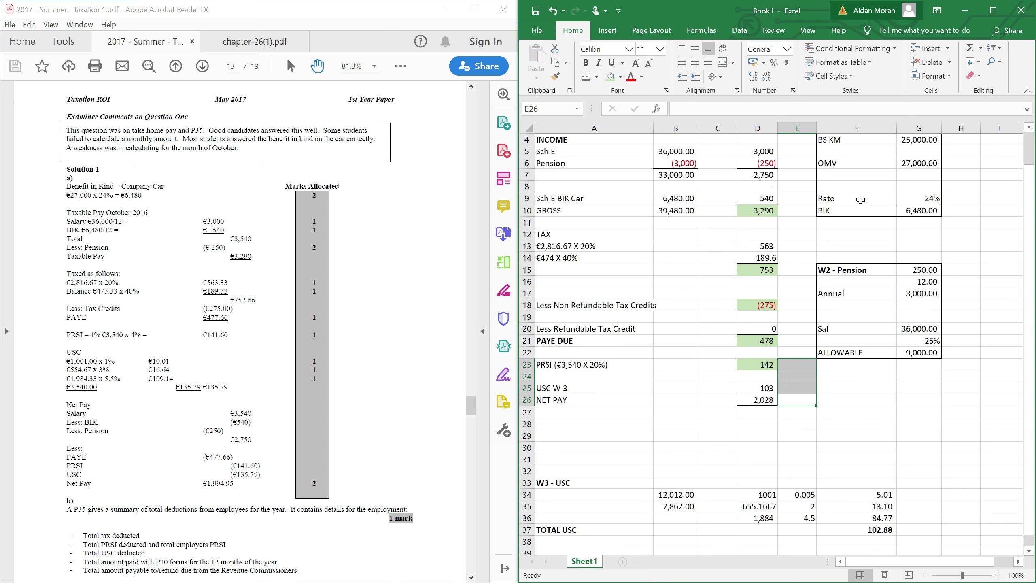
pyautogui.moveTo(570, 163); pyautogui.dragTo(718, 210)
pyautogui.click(797, 365)
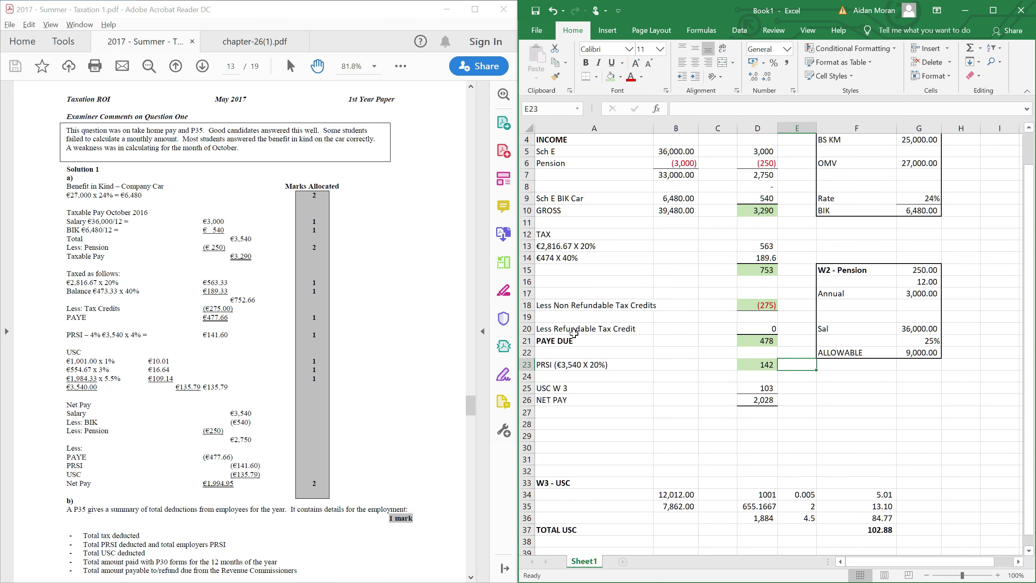
pyautogui.scroll(-4, 631, 319)
pyautogui.scroll(2, 631, 319)
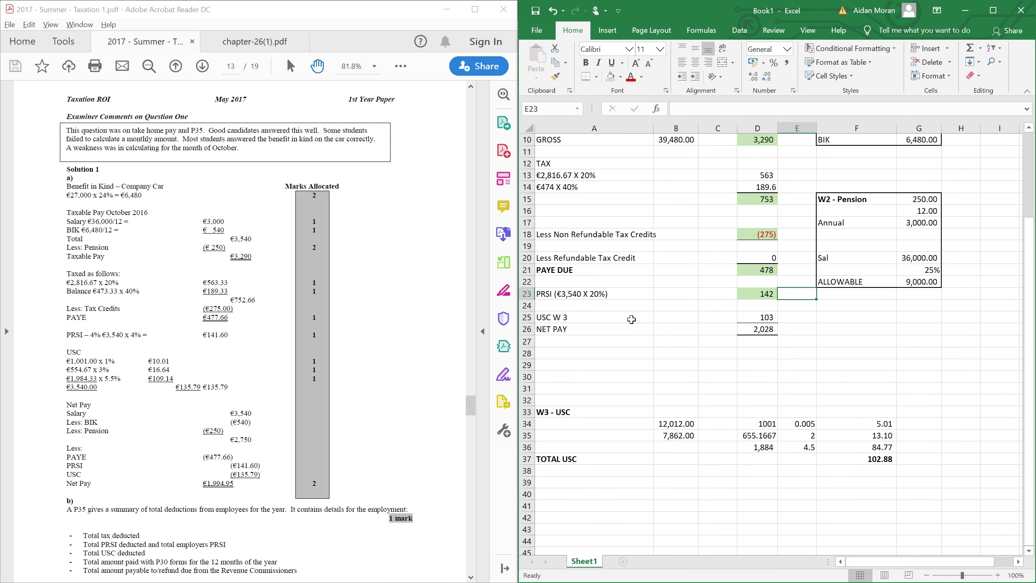